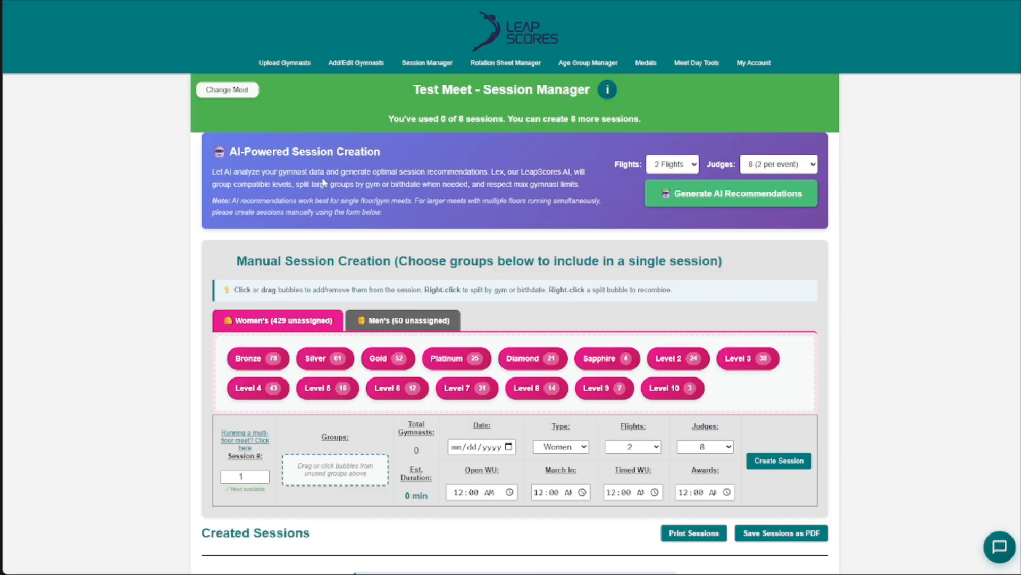
- Review the AI-powered and manual session creation sections, comparing the women's and men's level groups
drag(213, 152, 376, 159)
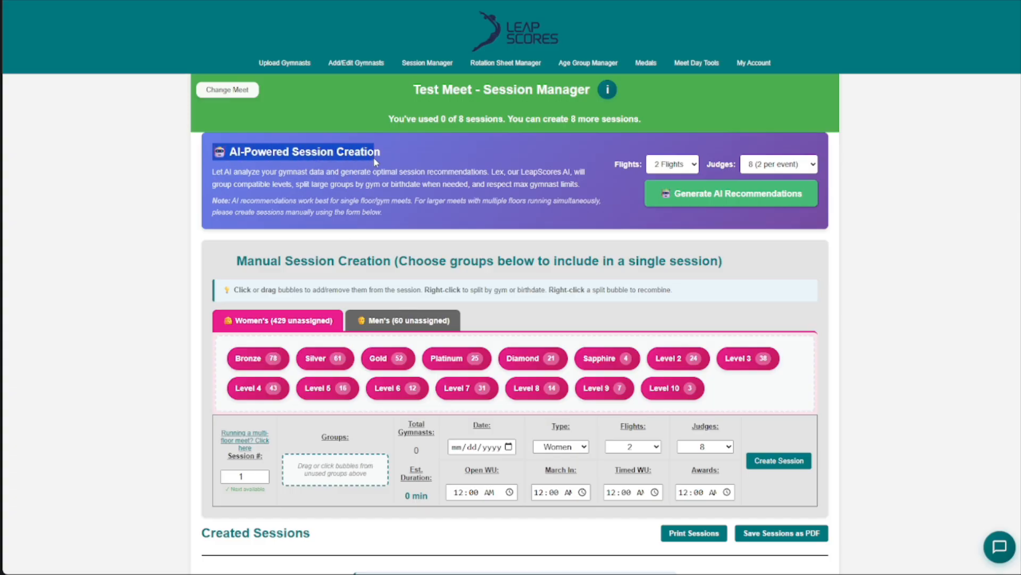
click(373, 167)
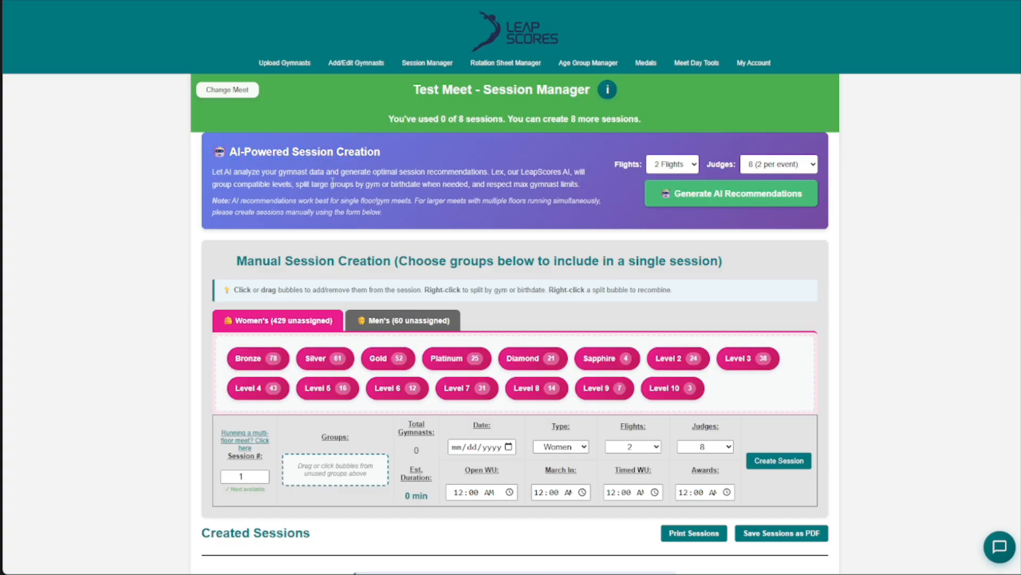
scroll(381, 250, down, 1)
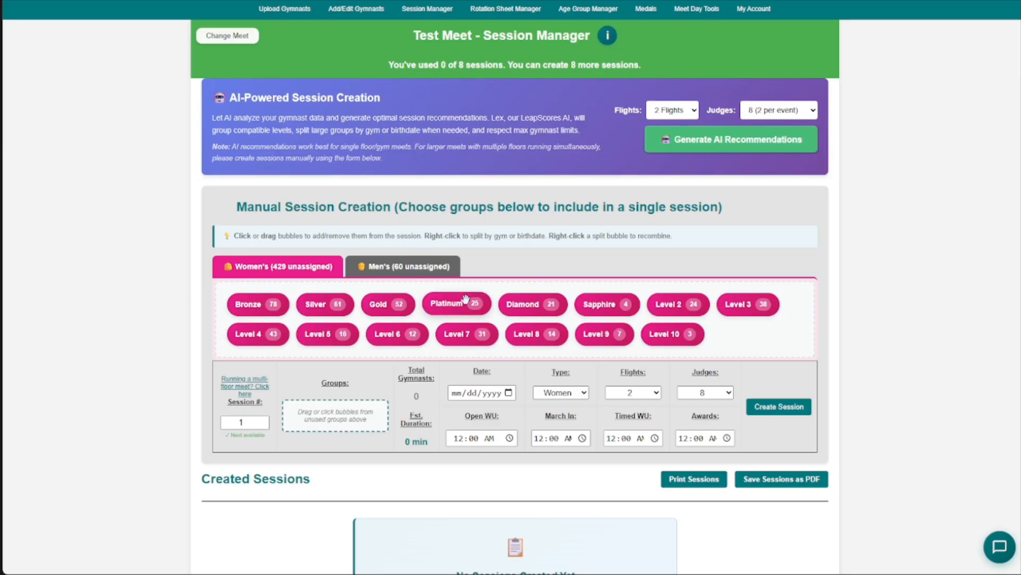
scroll(465, 298, down, 2)
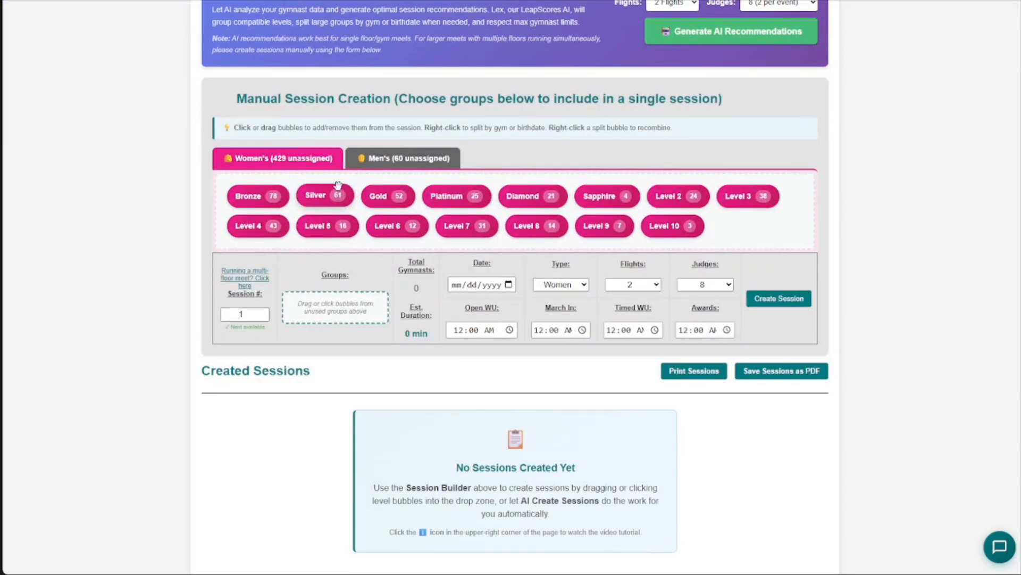
click(374, 157)
click(325, 158)
click(367, 158)
click(331, 158)
click(400, 158)
click(289, 159)
scroll(398, 213, down, 1)
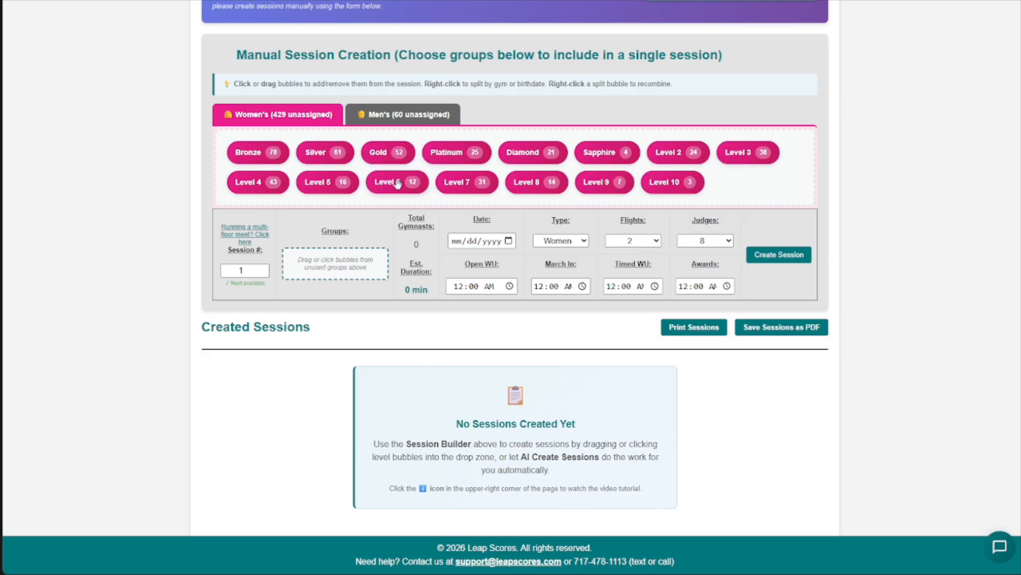
click(411, 113)
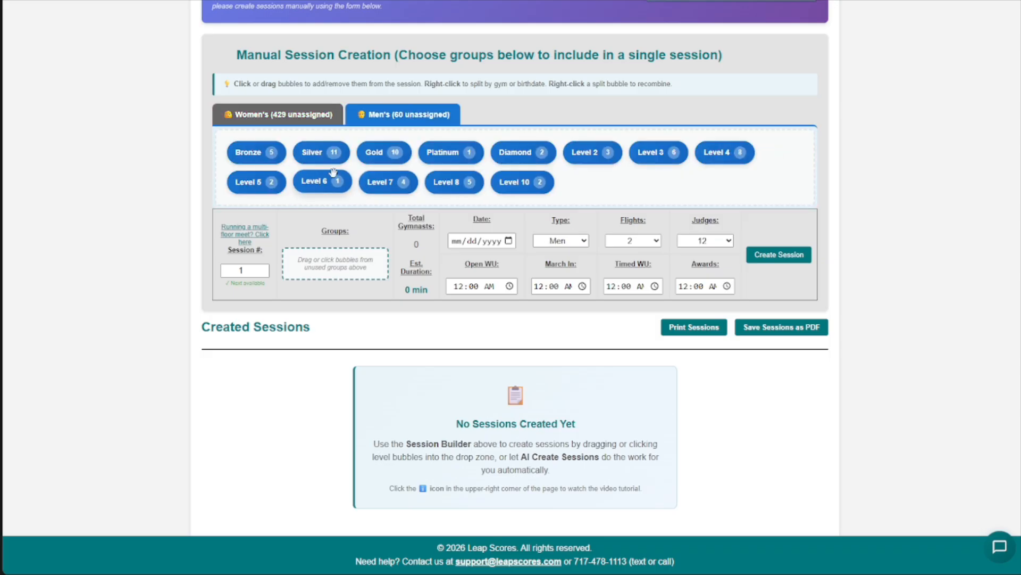
click(310, 118)
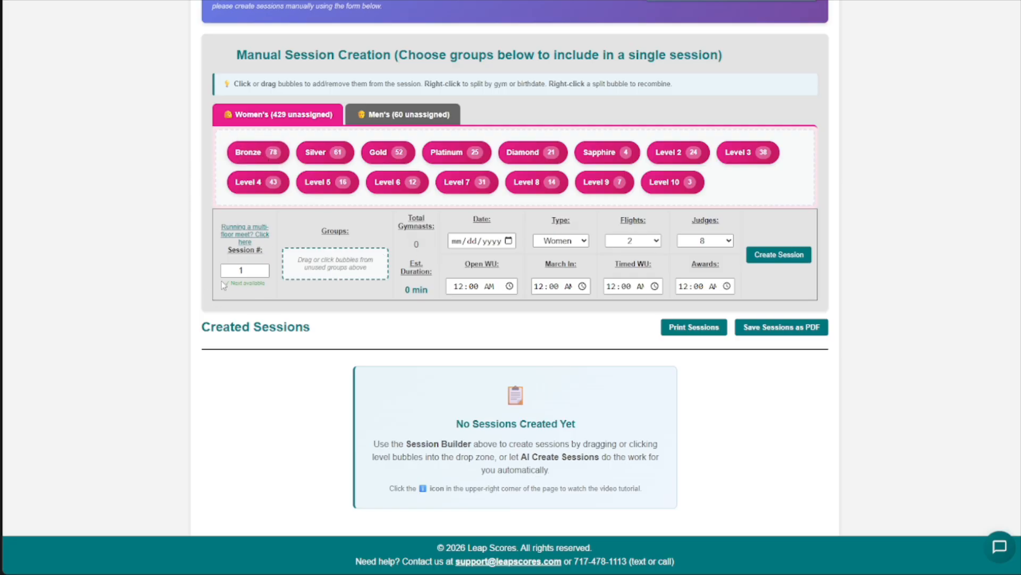
- Add the women's Bronze group to session 1 and set the session date to 02/14/2026
click(258, 152)
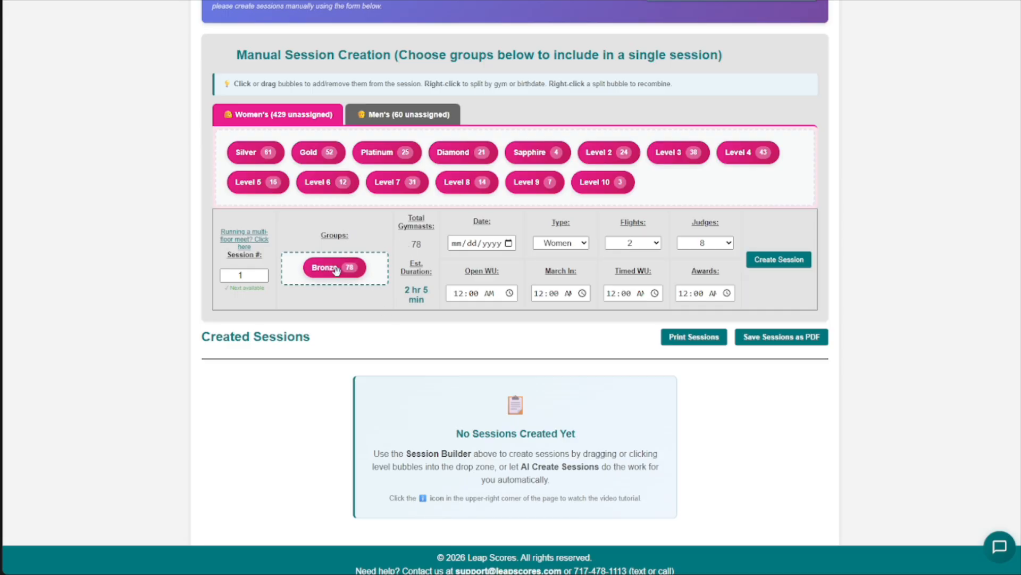
drag(408, 244, 426, 248)
drag(404, 290, 433, 303)
click(428, 308)
click(509, 243)
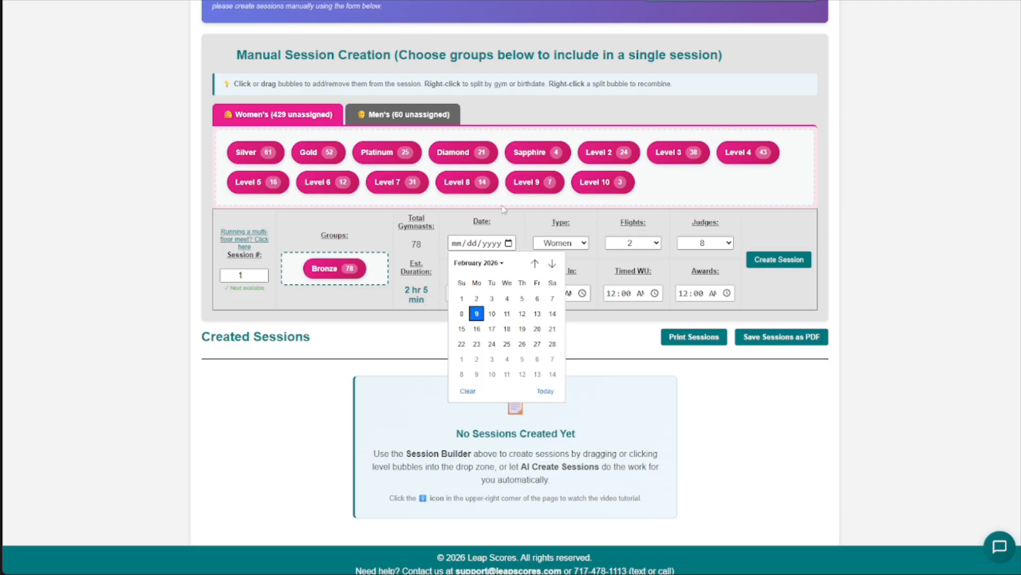
click(552, 313)
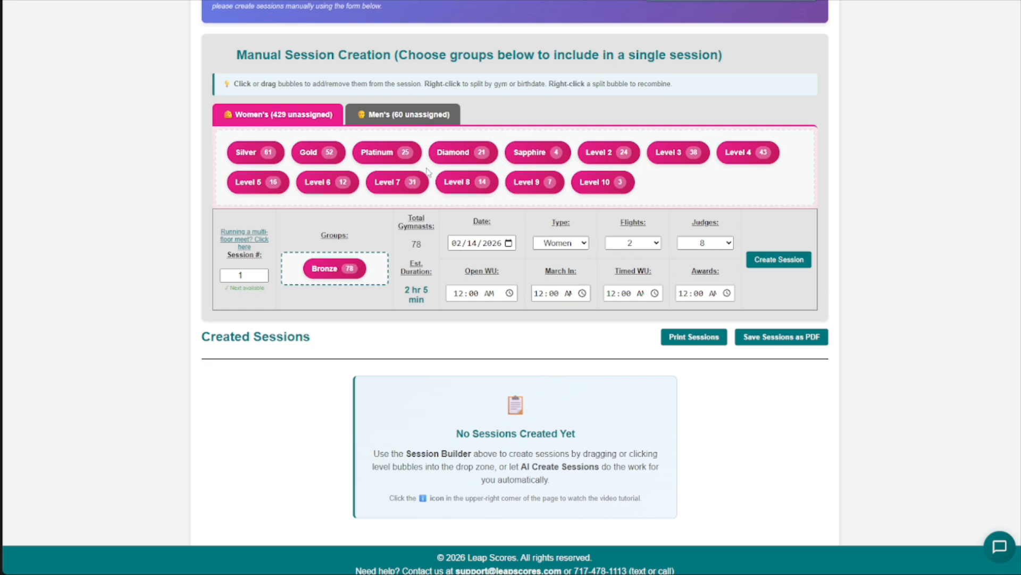
- Try the Men session type and 1 flight, and restore the Women type and 2 flights
click(448, 121)
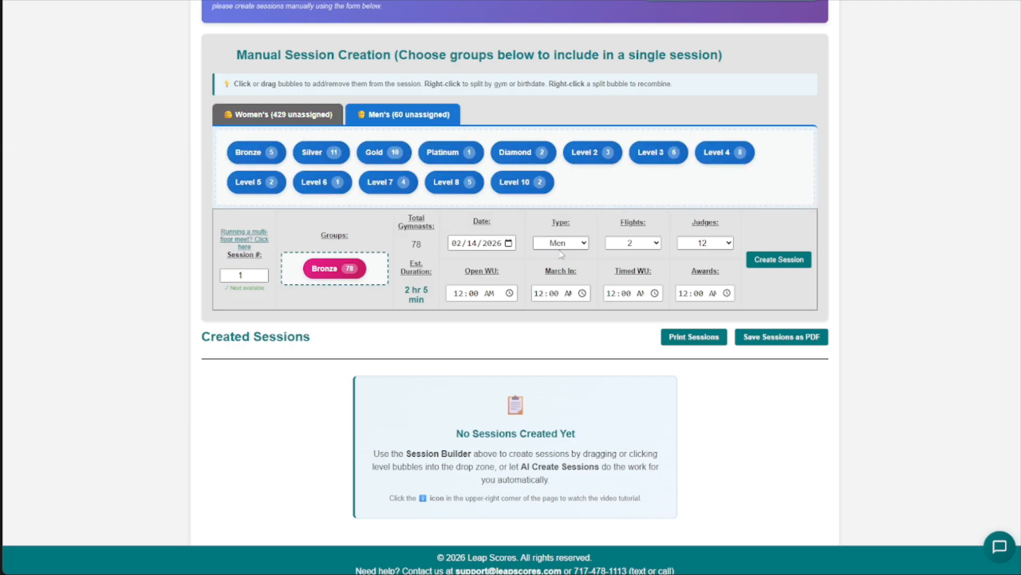
click(300, 120)
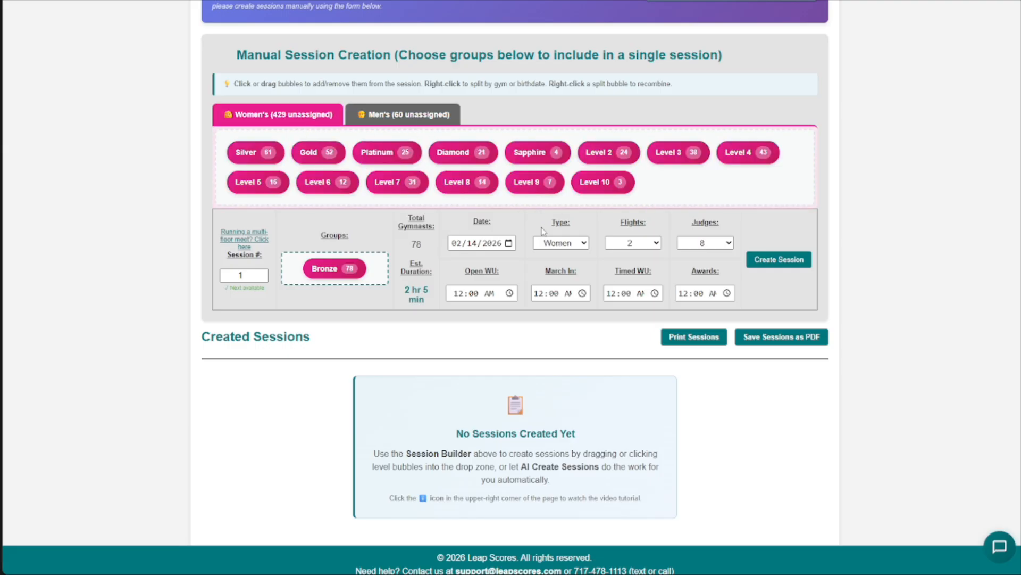
click(653, 246)
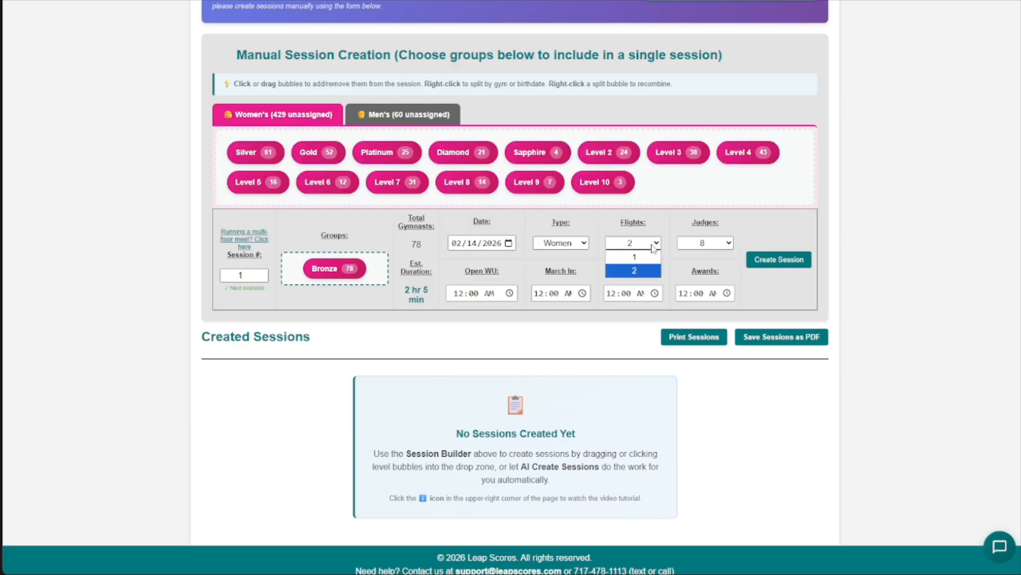
click(654, 246)
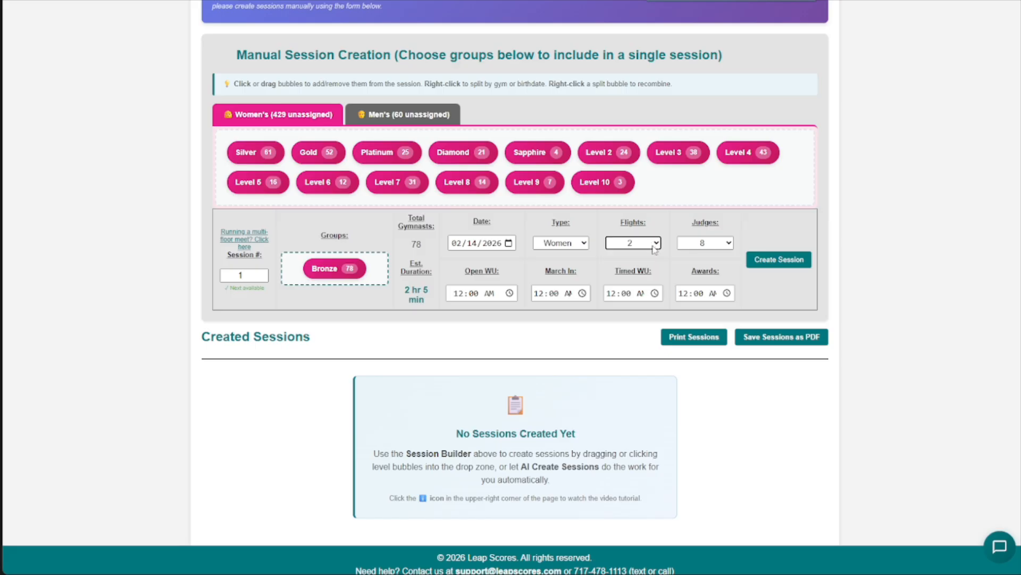
click(654, 246)
click(648, 256)
click(648, 243)
click(646, 266)
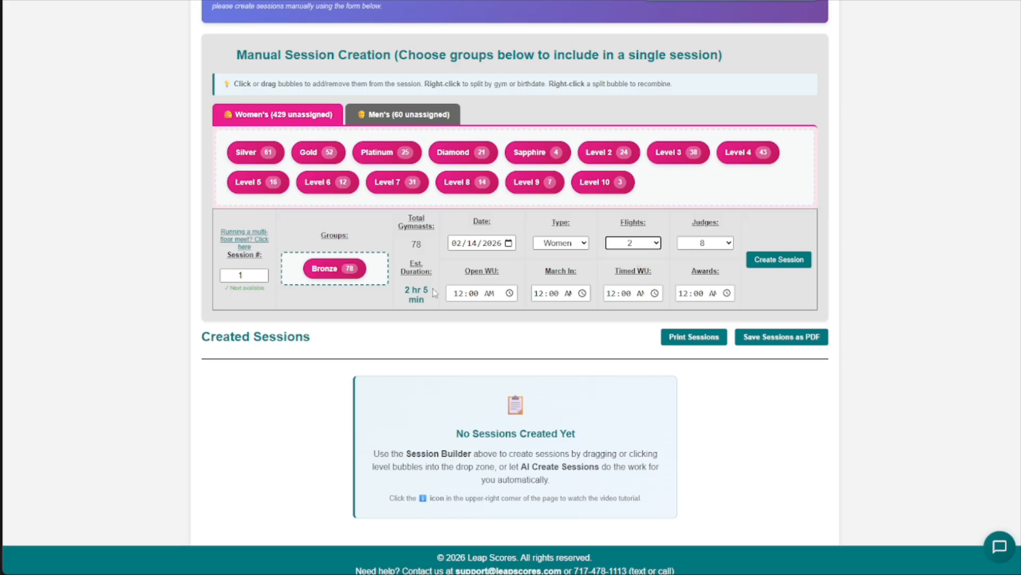
- Try other judge counts for the session, including 4, and set the count back to 8
click(723, 244)
click(717, 258)
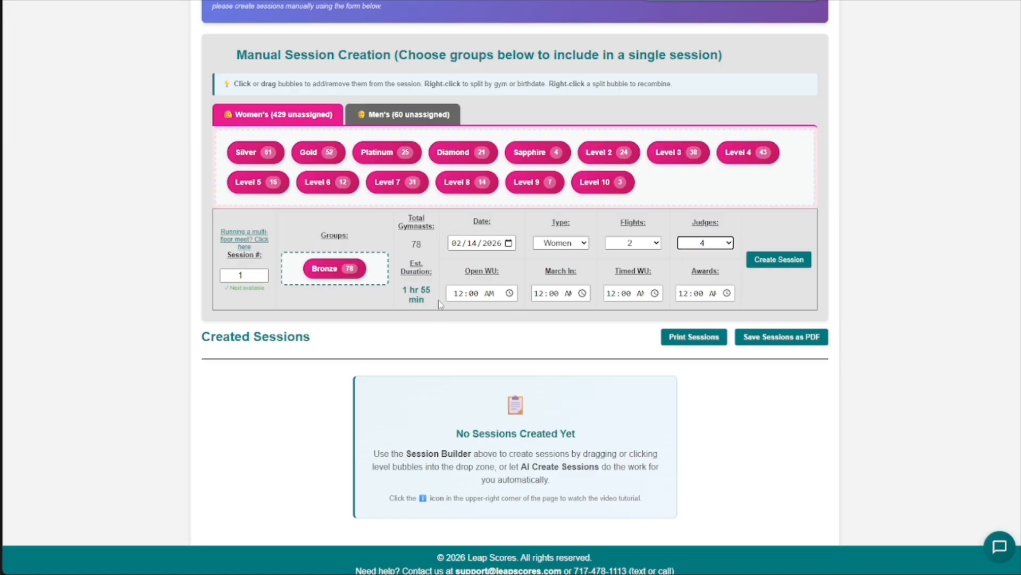
click(696, 245)
click(702, 266)
click(713, 241)
click(707, 287)
click(711, 243)
click(702, 266)
- Set the session's open warm-up time to 8:00 AM and check the estimated duration
click(461, 298)
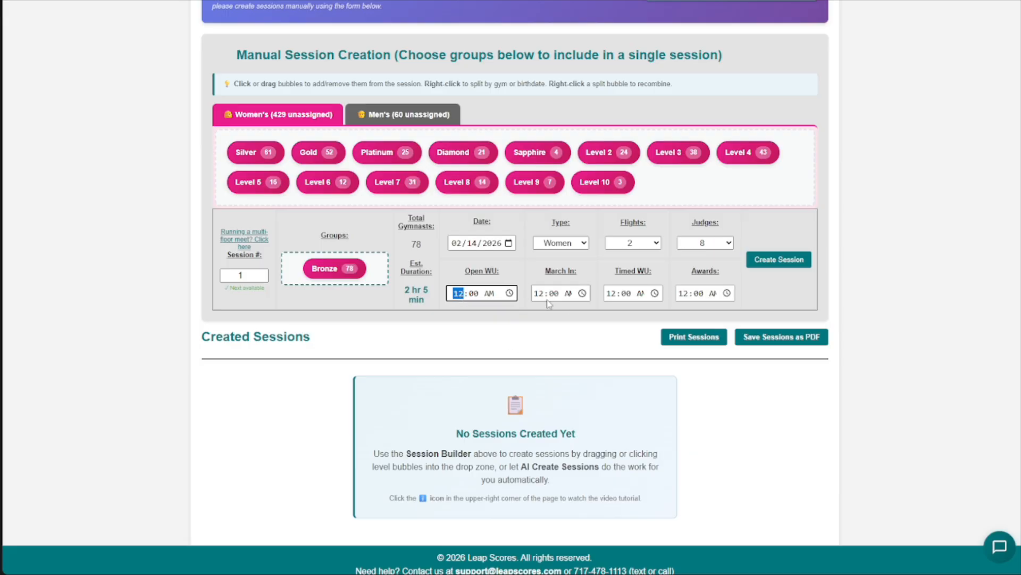
text(08)
click(404, 290)
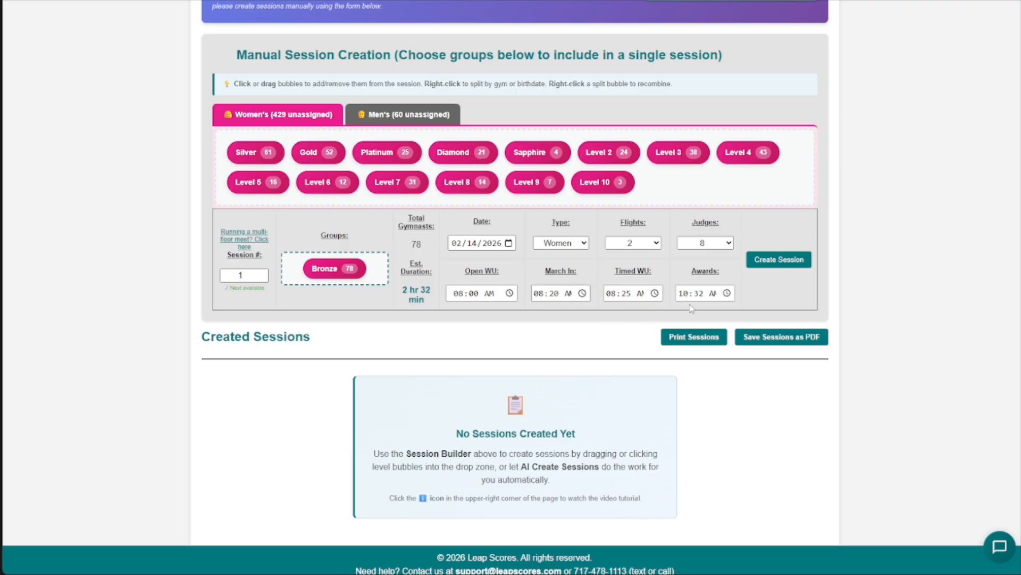
drag(403, 289, 435, 297)
click(431, 312)
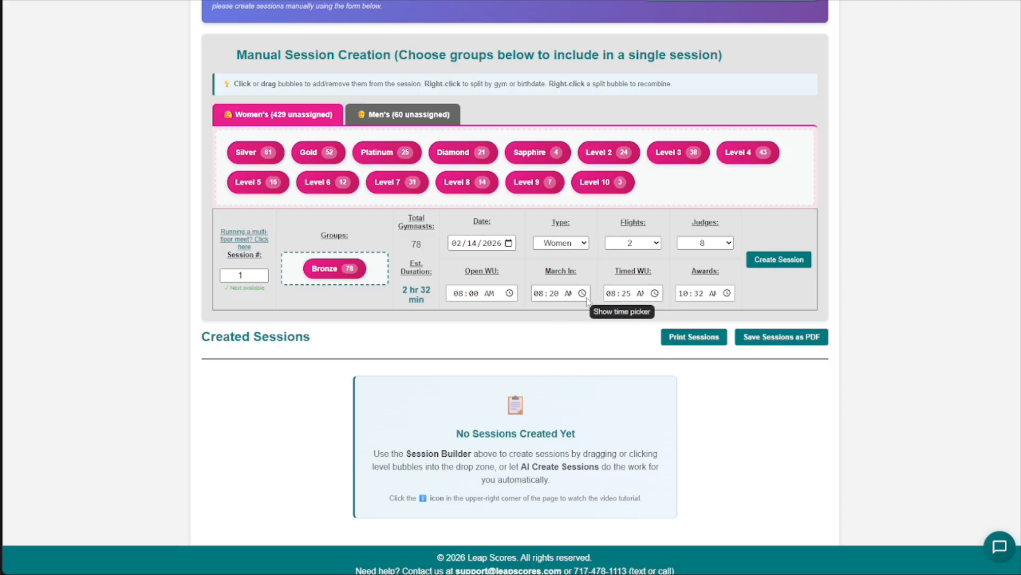
- Set the awards time to 10:35 AM and create the Bronze session
click(699, 296)
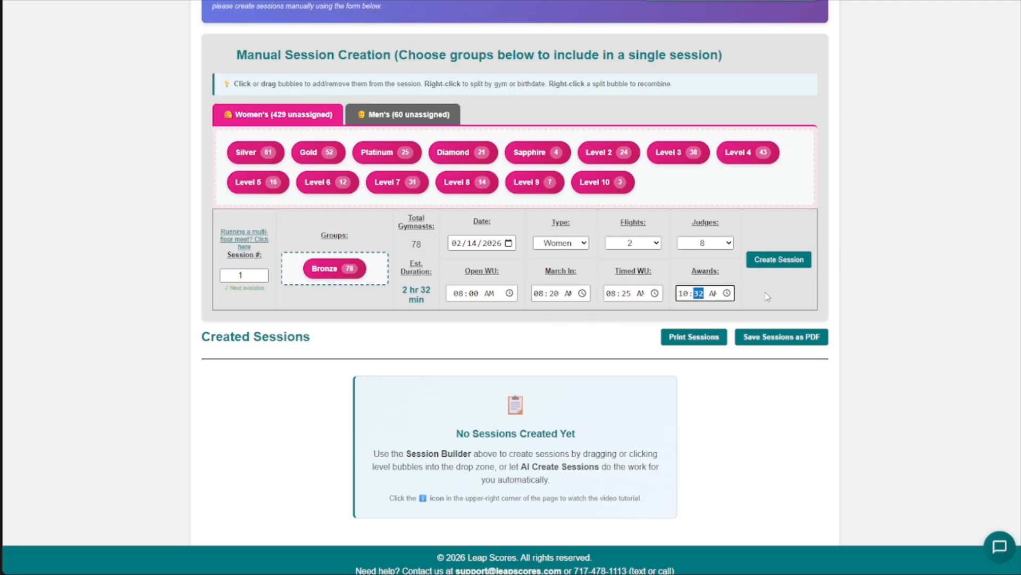
text(35)
click(782, 263)
scroll(458, 292, down, 5)
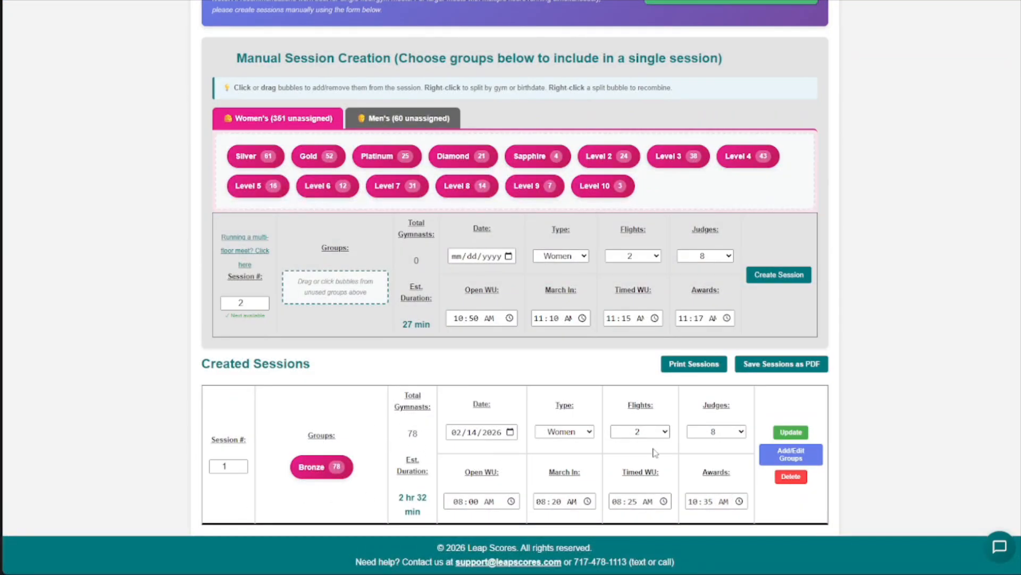
- Delete Session 1 from the created sessions
click(791, 476)
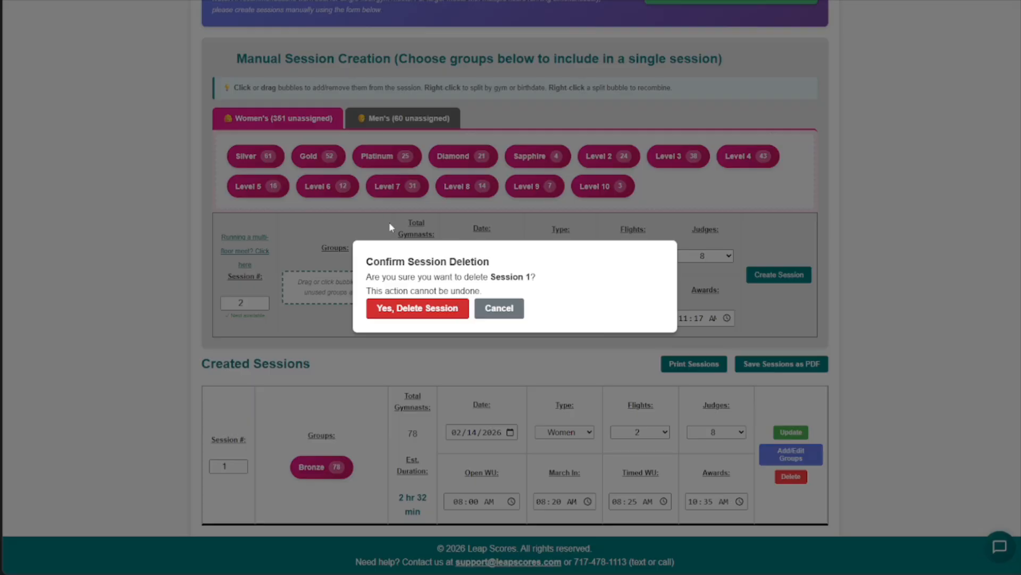
click(417, 308)
scroll(378, 304, down, 4)
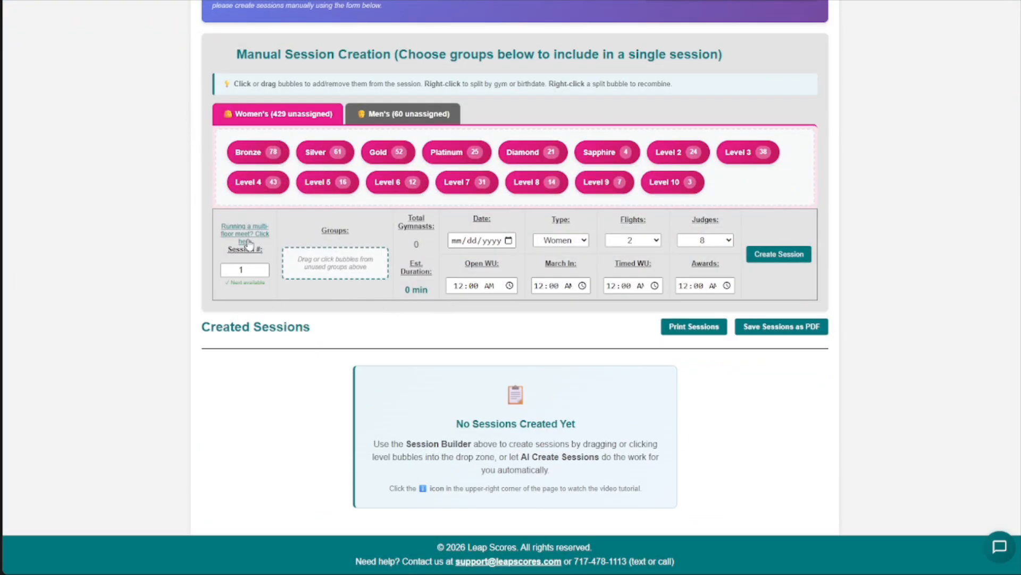
- Switch manual session creation to multi-floor mode and check the gym list
drag(221, 226, 261, 243)
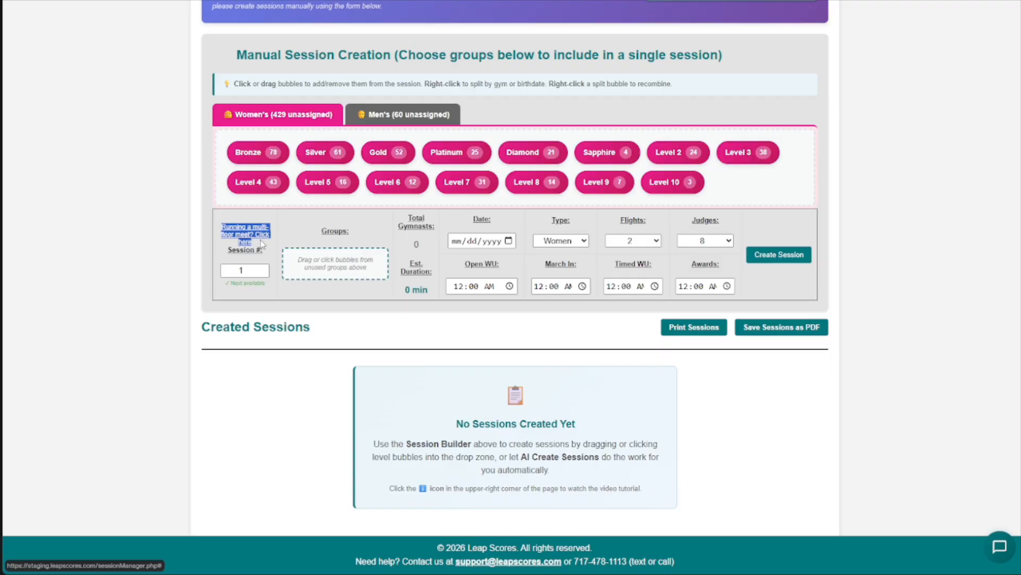
click(186, 253)
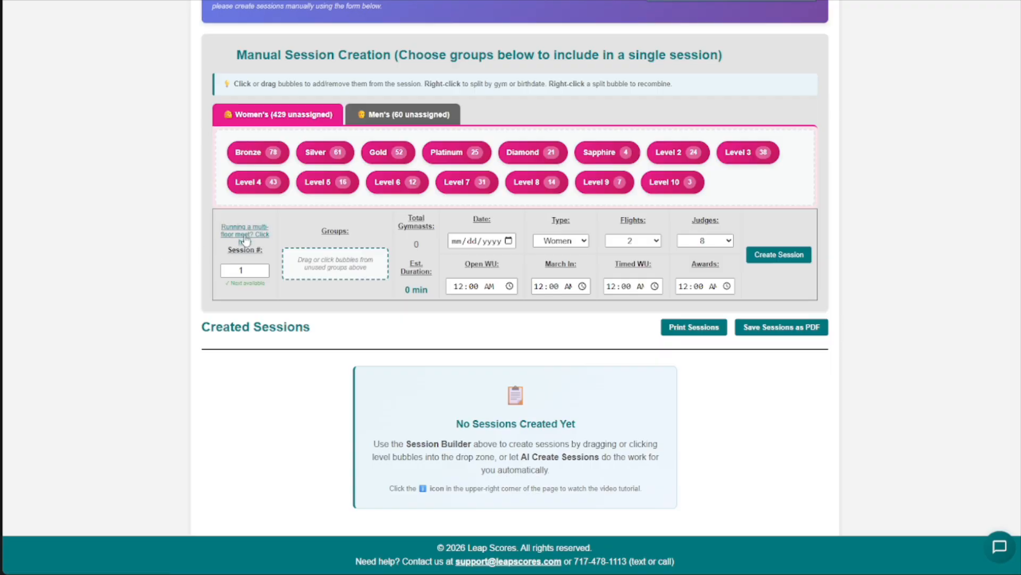
click(245, 239)
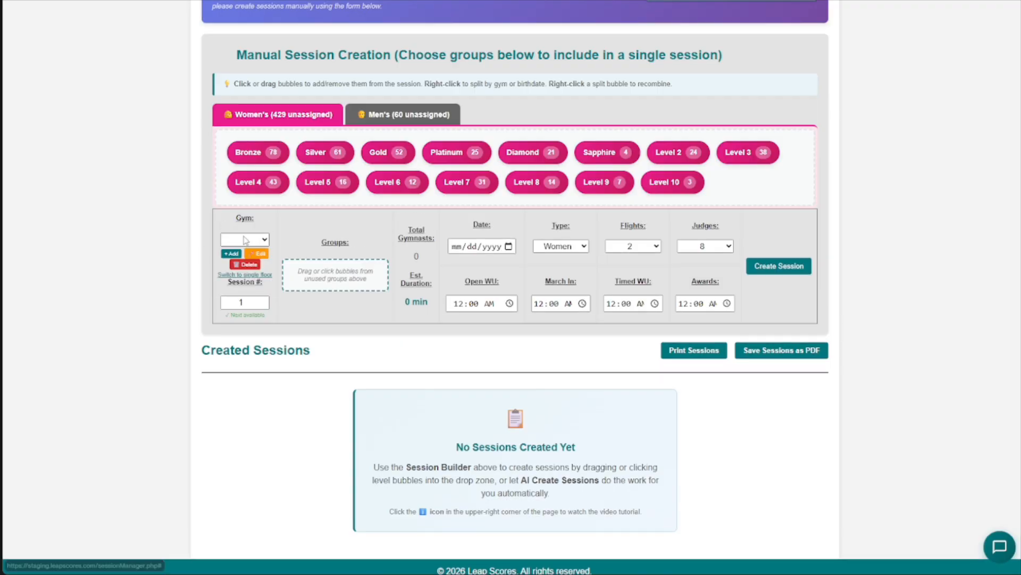
click(253, 241)
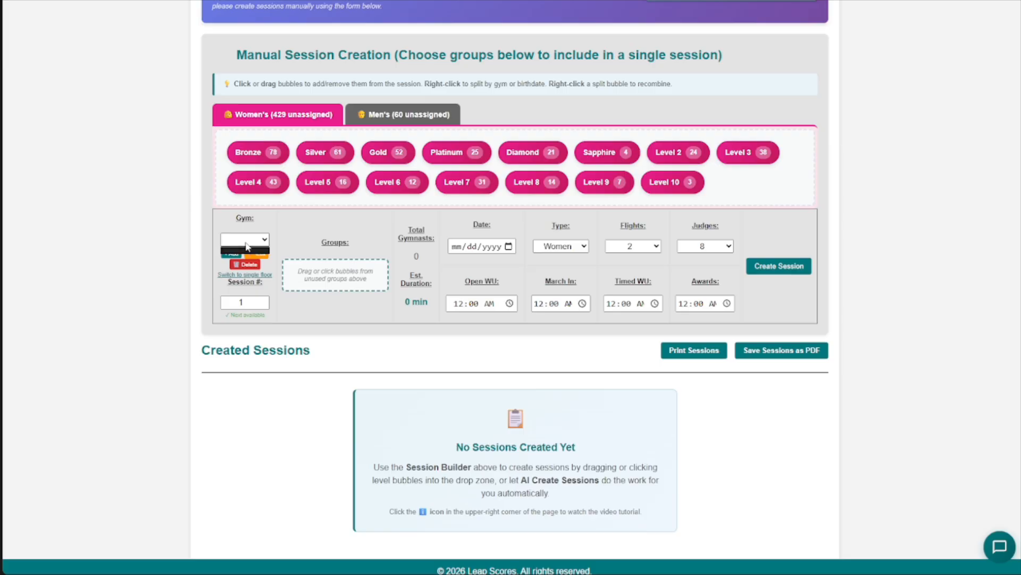
click(237, 238)
- Add three gym locations named A, B and C
click(234, 254)
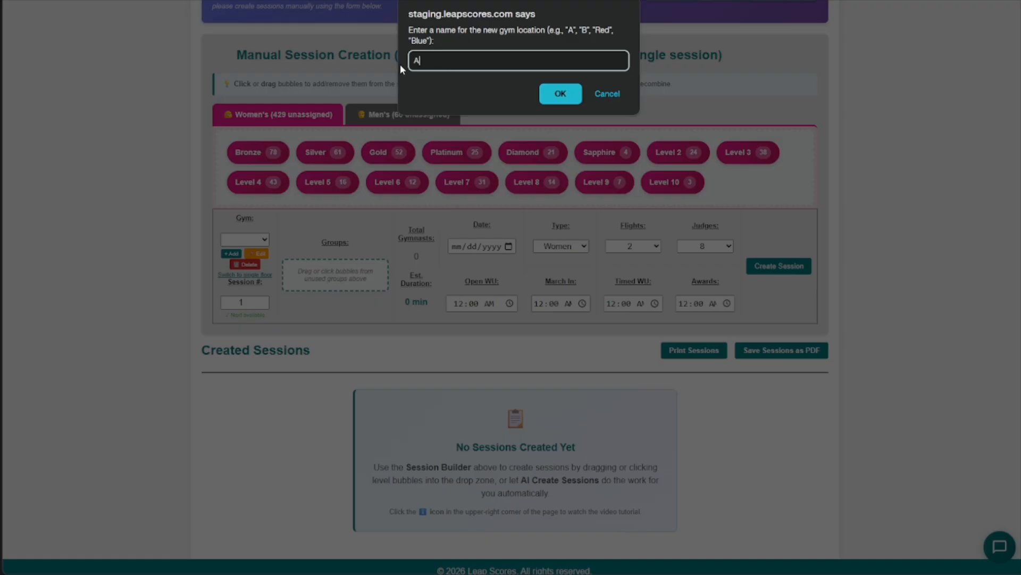
click(548, 94)
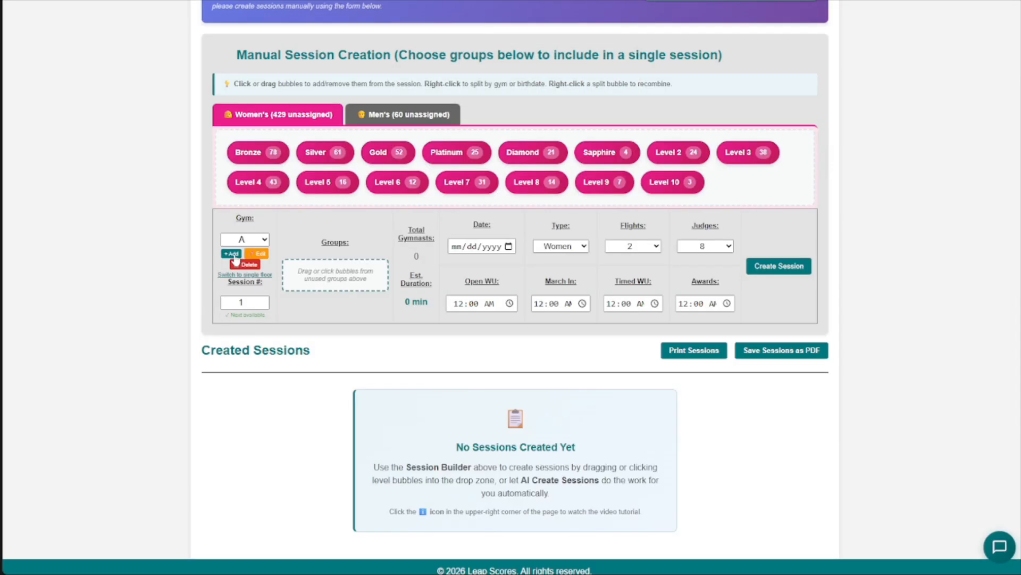
click(232, 253)
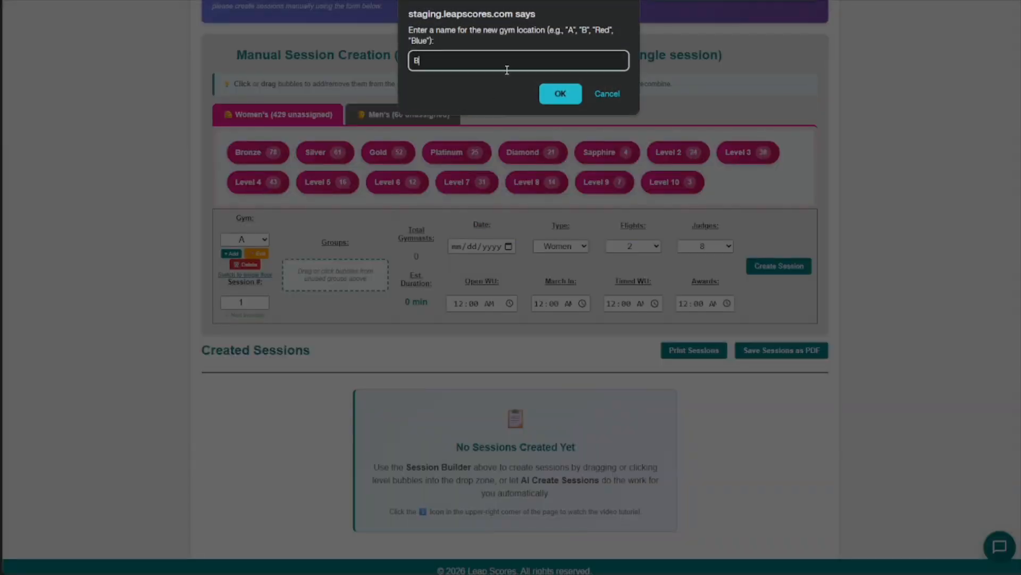
click(547, 95)
click(232, 253)
text(C)
click(559, 93)
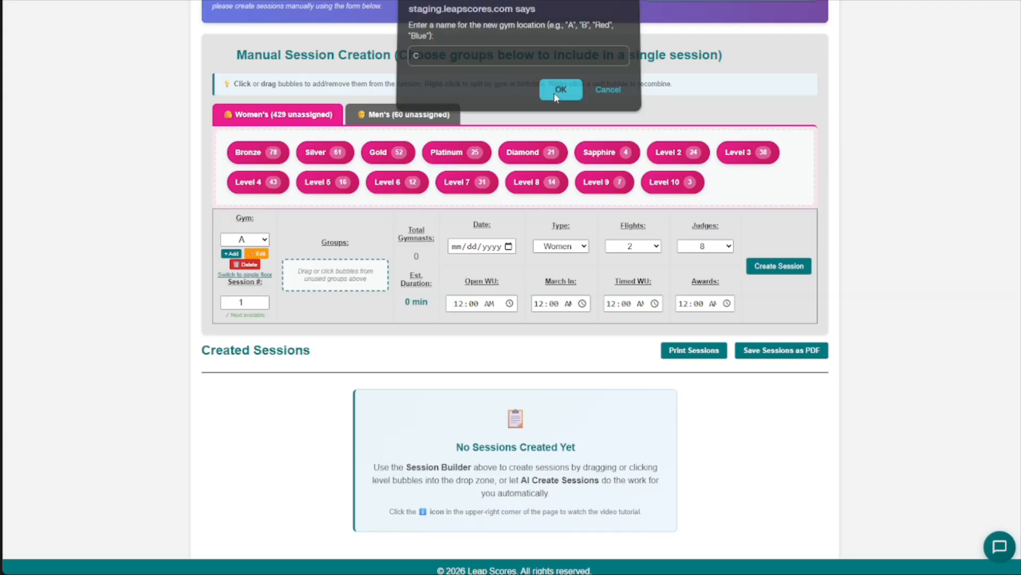
- Check the available gyms and keep gym A selected for session 1
click(265, 242)
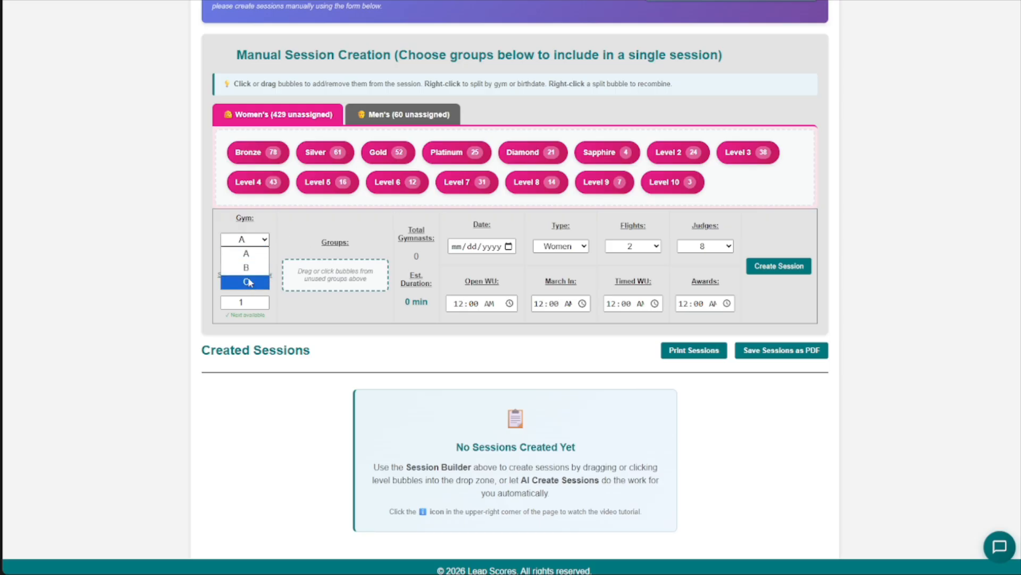
click(252, 258)
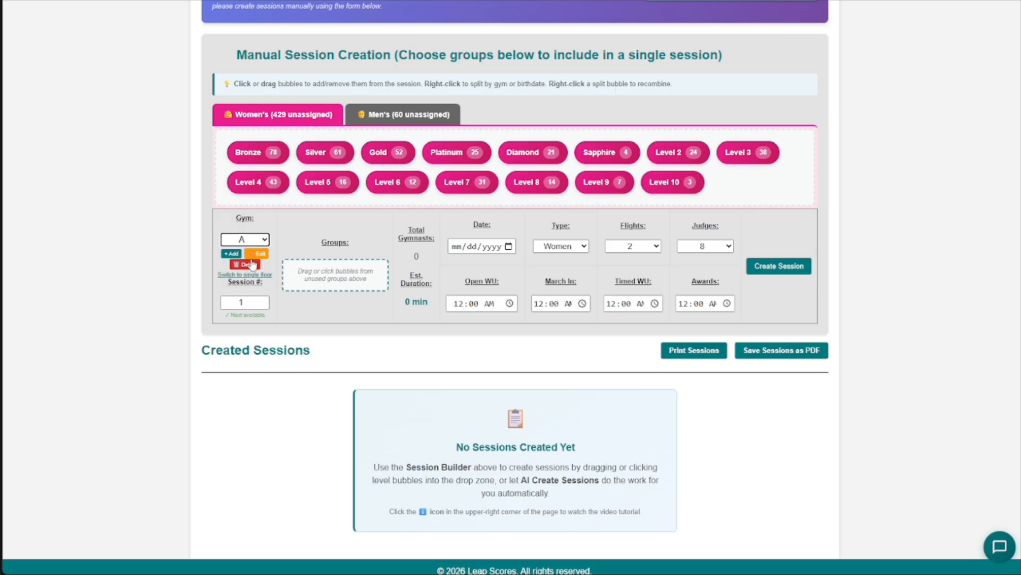
click(256, 239)
click(250, 239)
click(247, 302)
click(306, 243)
- Place the women's Bronze group in the gym A session and remove it again
drag(269, 152, 322, 269)
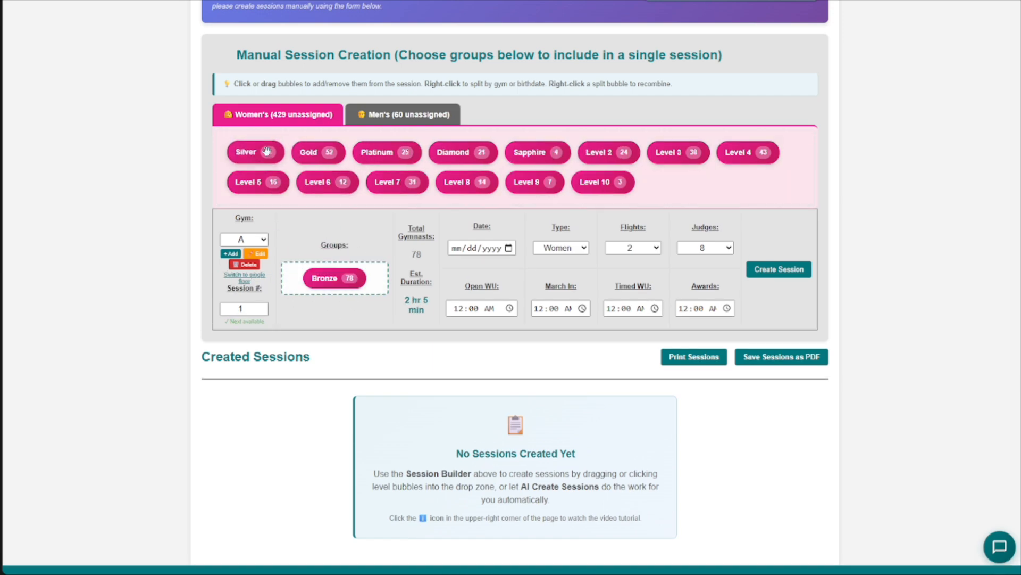
click(322, 268)
drag(266, 153, 292, 168)
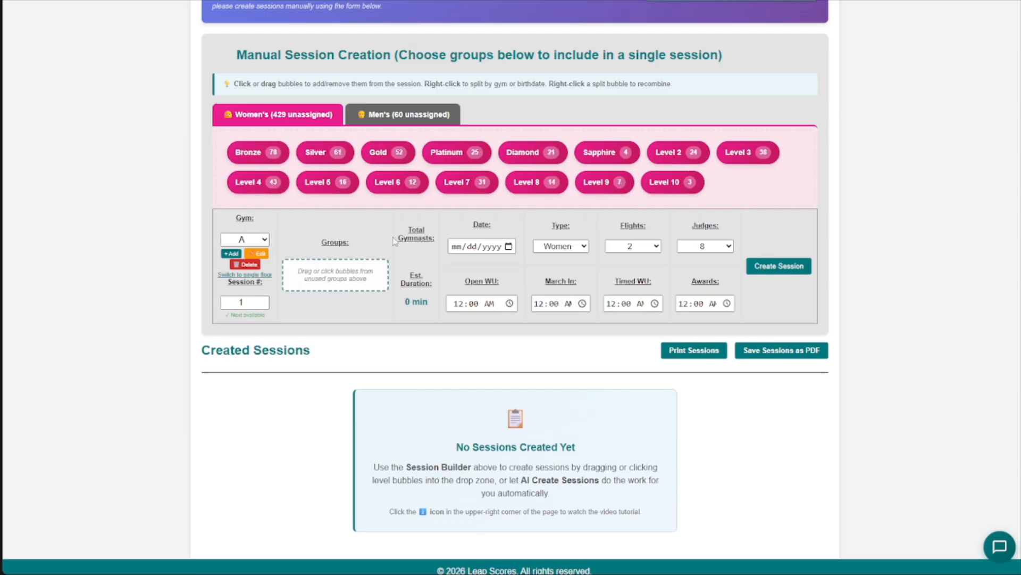
- Split the women's Bronze level into separate groups by gym
right_click(265, 158)
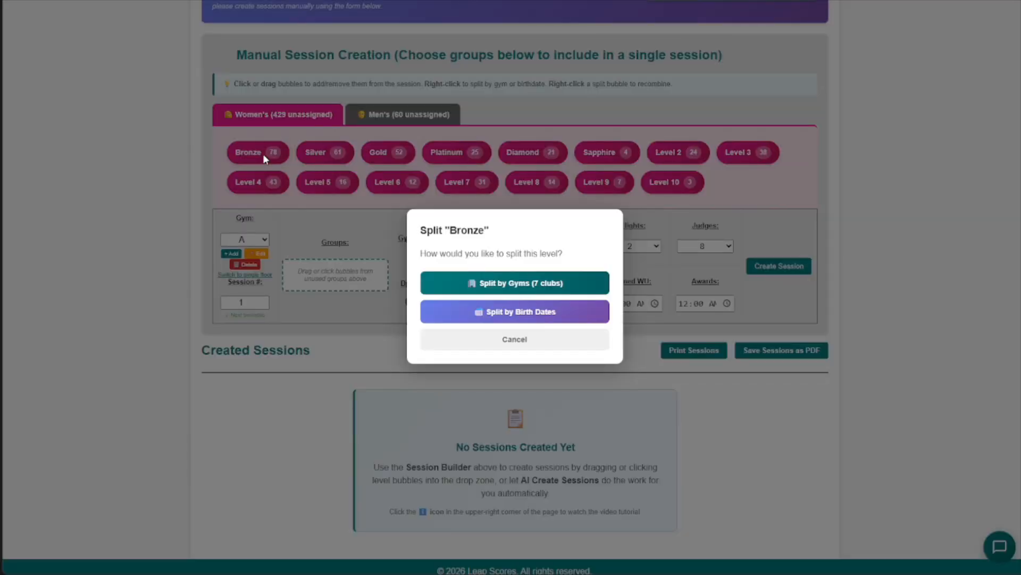
drag(424, 228, 492, 230)
click(482, 244)
click(520, 286)
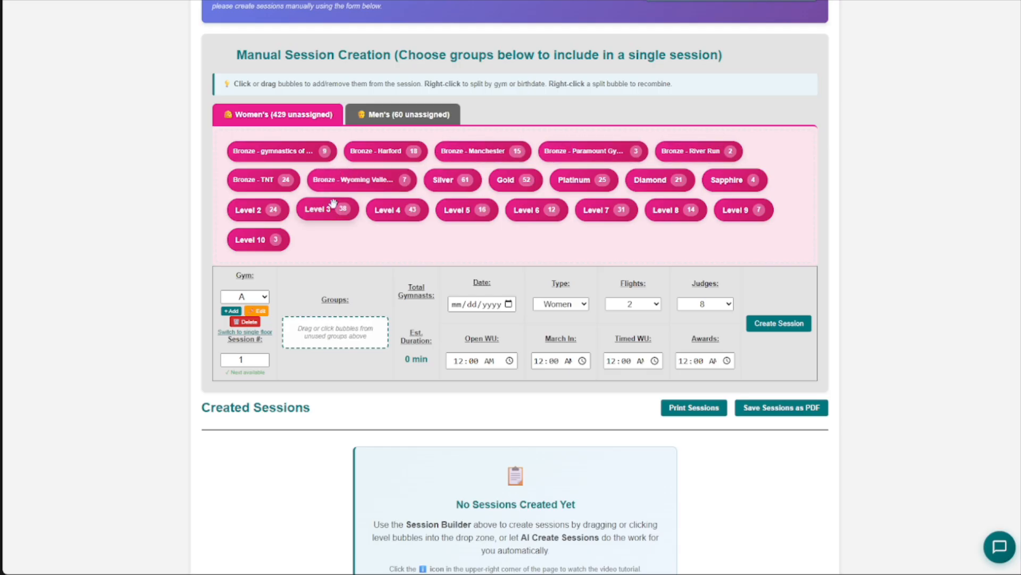
- Place the Wyoming Valley, Harford and Paramount Bronze groups in the session and remove all three again
click(358, 177)
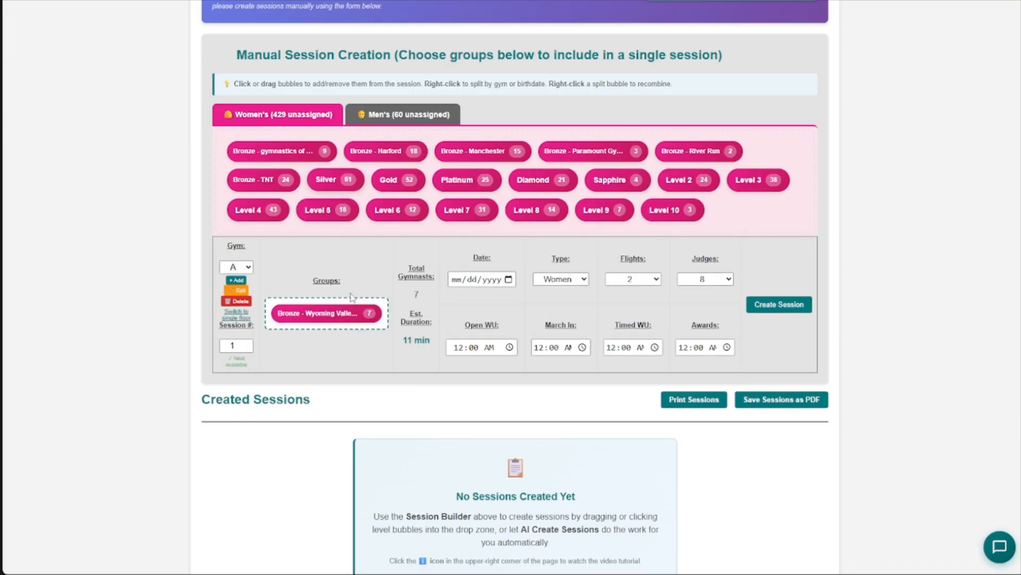
click(409, 154)
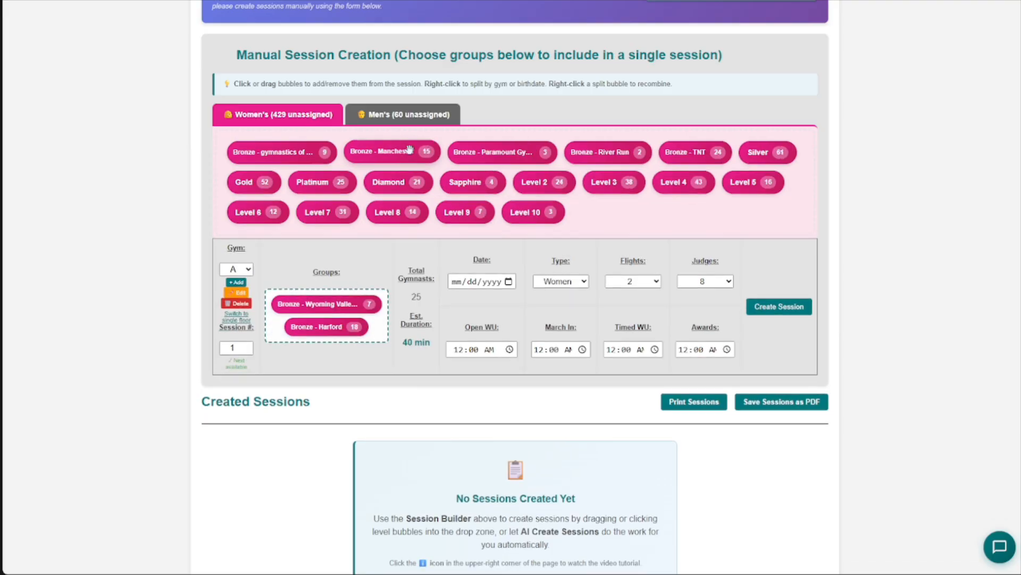
click(492, 151)
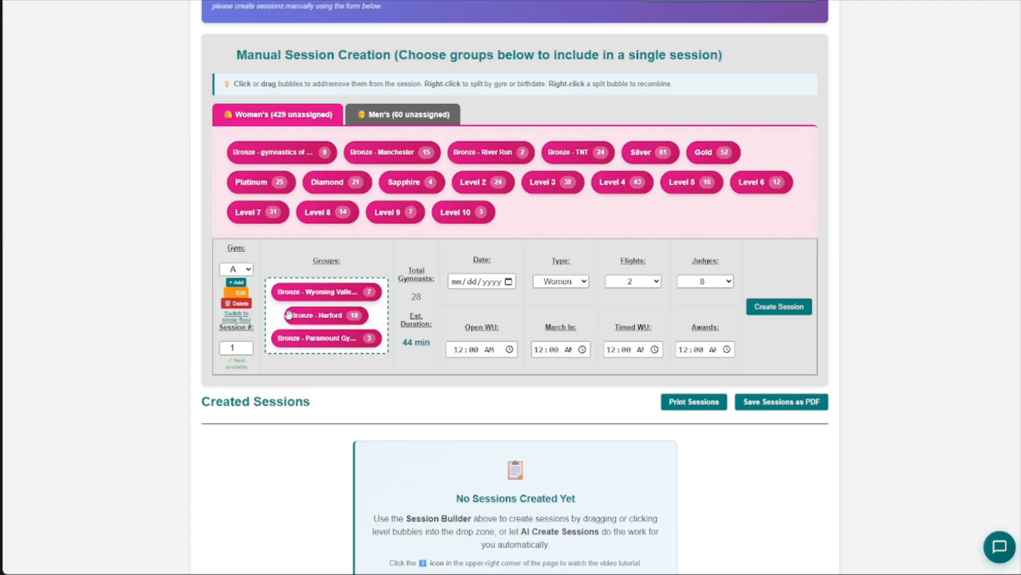
click(340, 294)
click(326, 298)
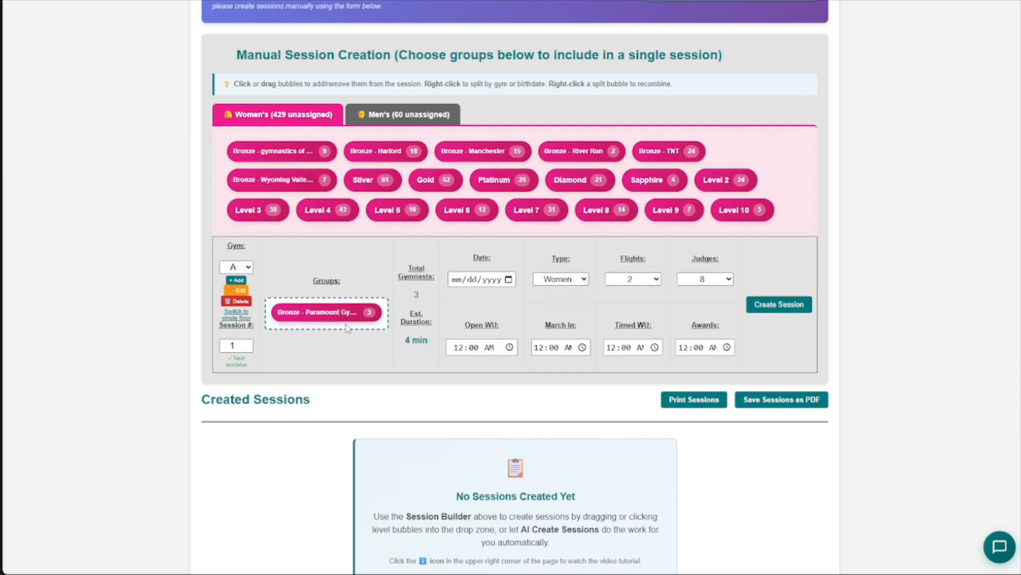
click(325, 312)
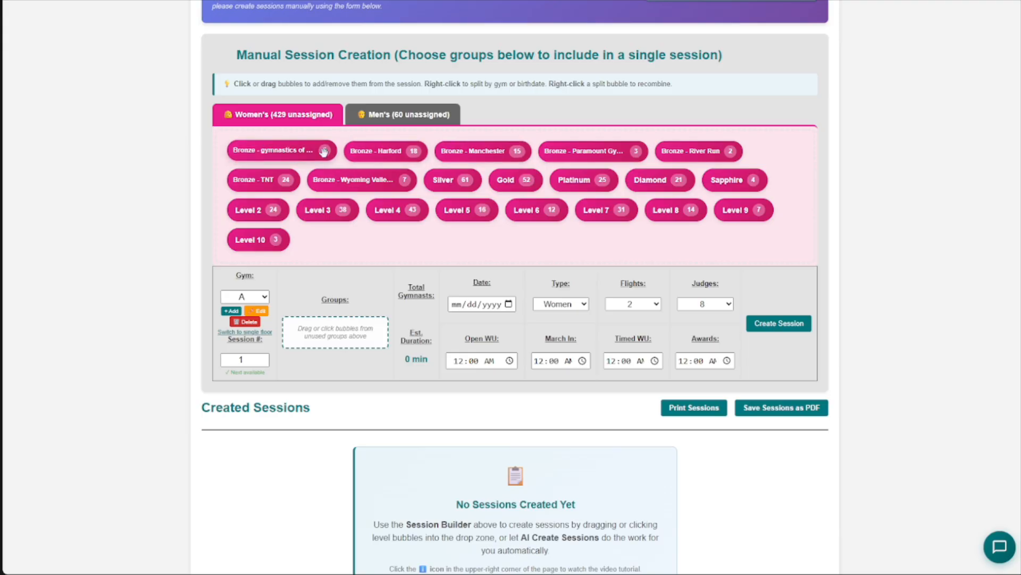
- Merge the Bronze gym groups back into one and split Bronze into 3 birth date groups instead
right_click(465, 150)
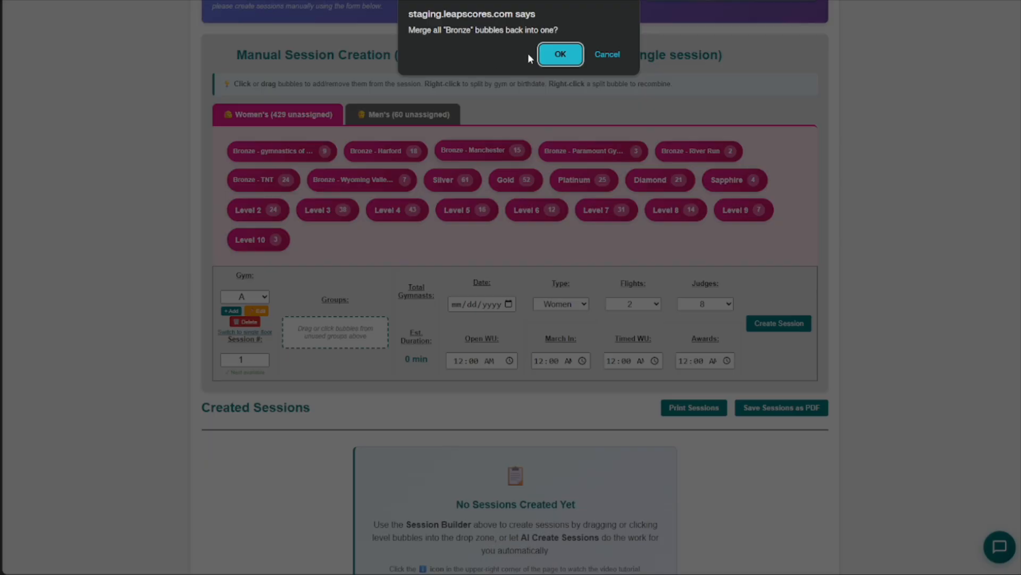
click(560, 55)
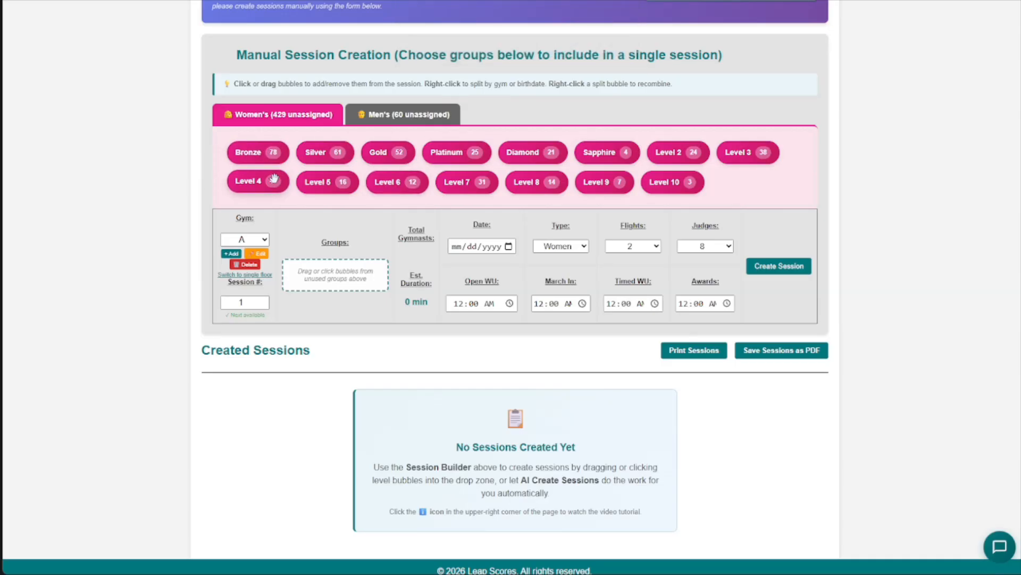
right_click(269, 154)
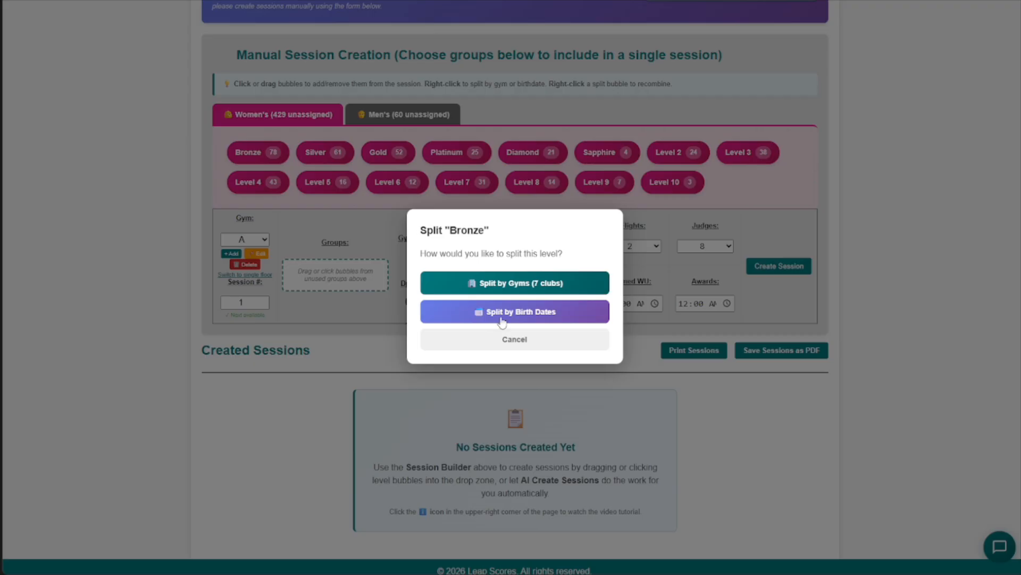
click(518, 312)
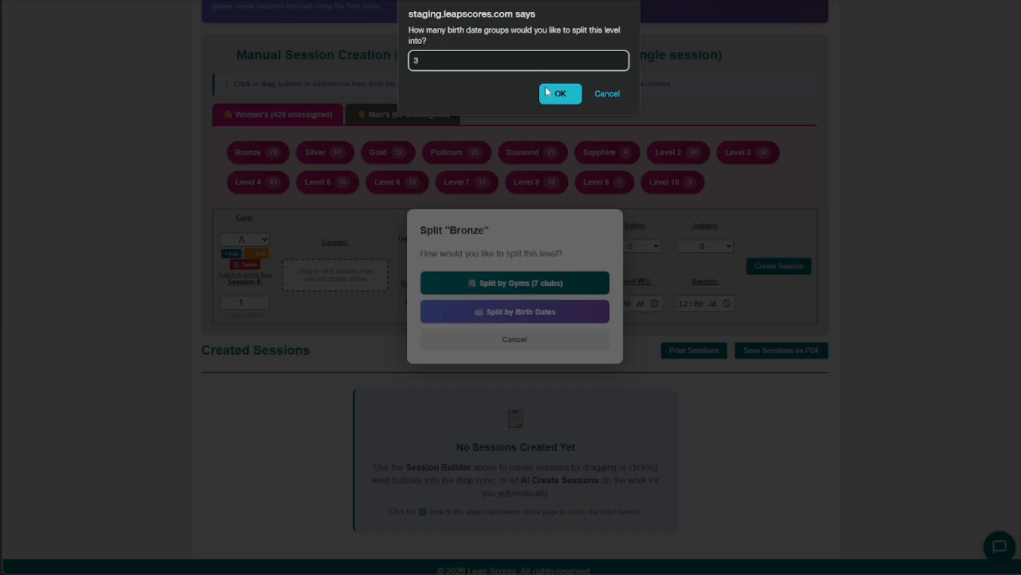
click(559, 94)
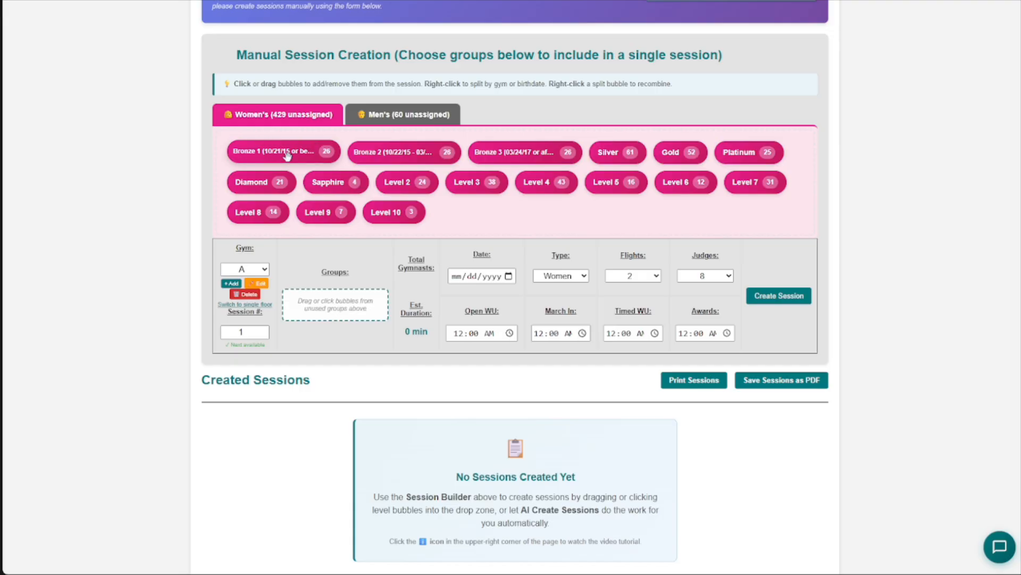
- Open the gymnast list of the Bronze 2 group and move its two oldest gymnasts to the previous group
right_click(404, 154)
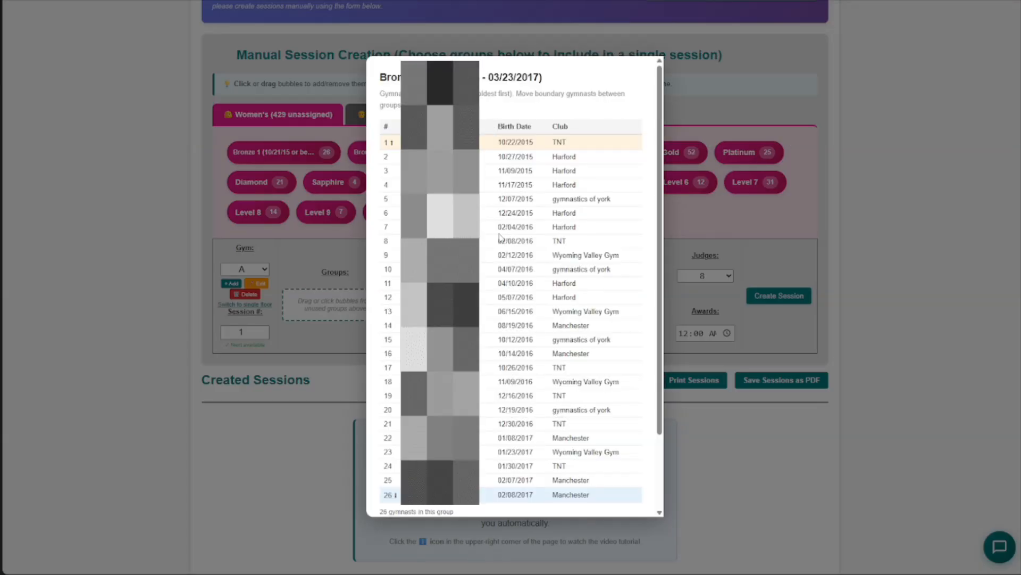
scroll(503, 215, down, 2)
scroll(510, 234, up, 2)
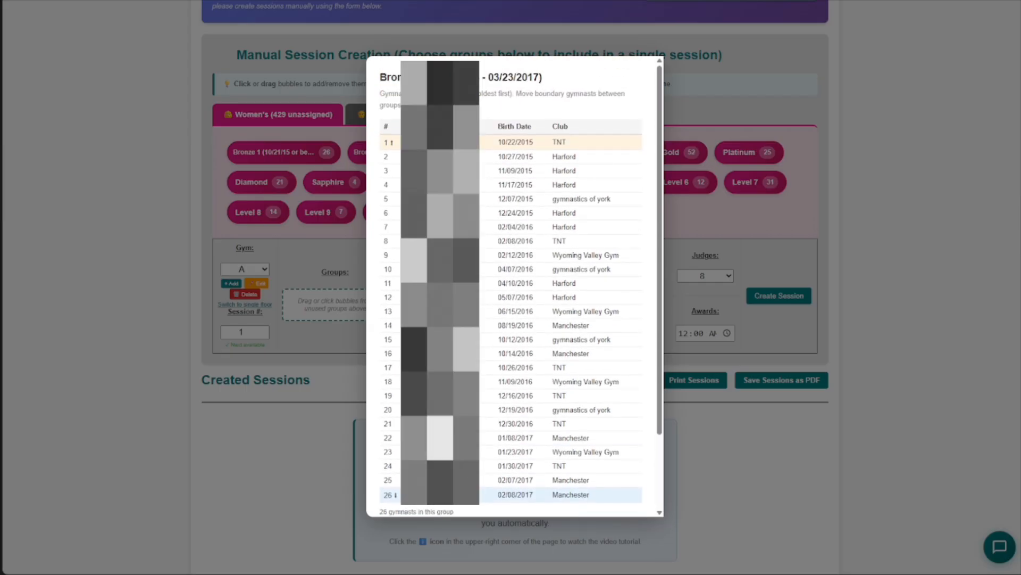
scroll(511, 287, down, 4)
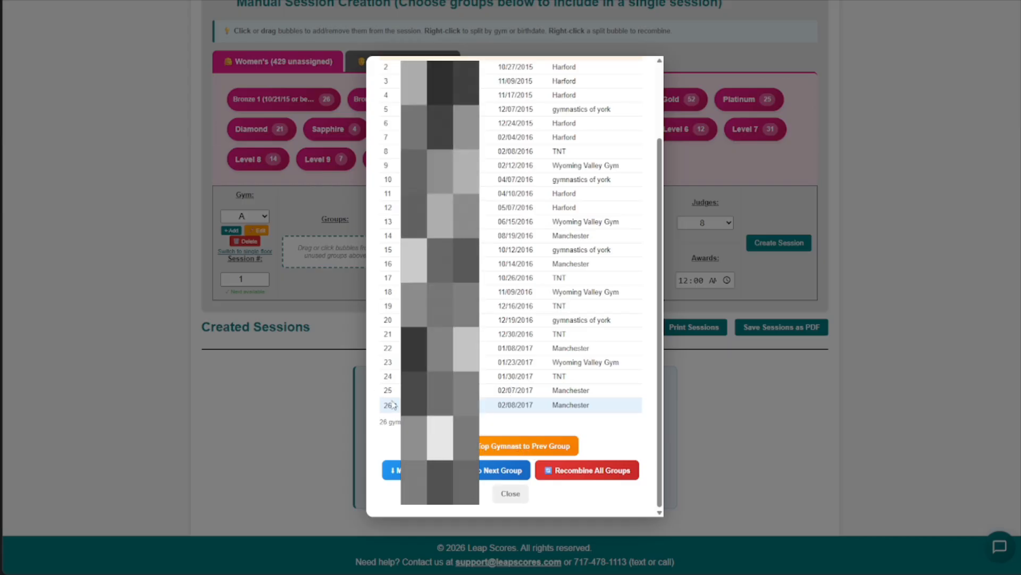
click(489, 446)
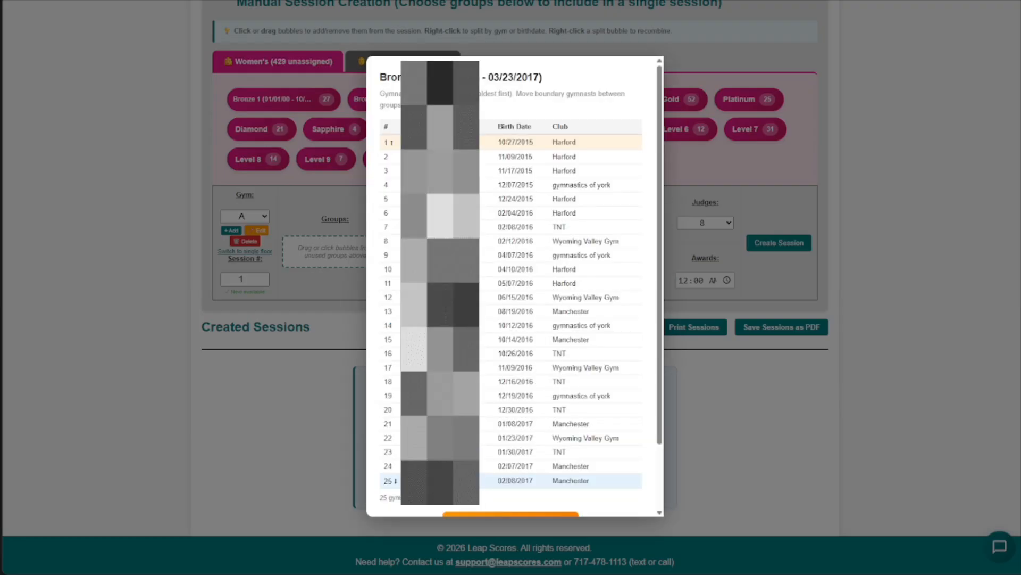
scroll(560, 329, down, 2)
drag(384, 406, 394, 406)
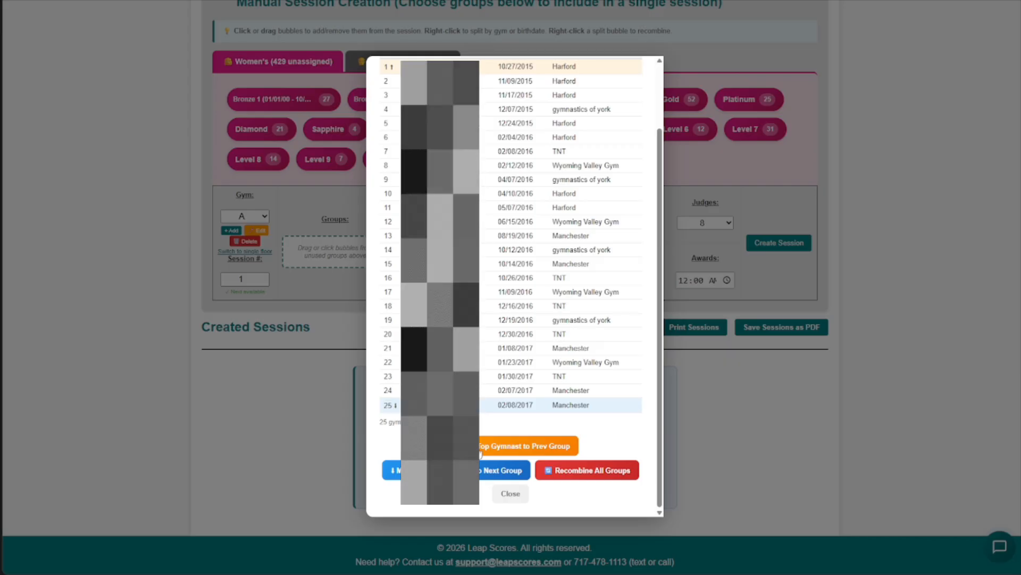
click(484, 448)
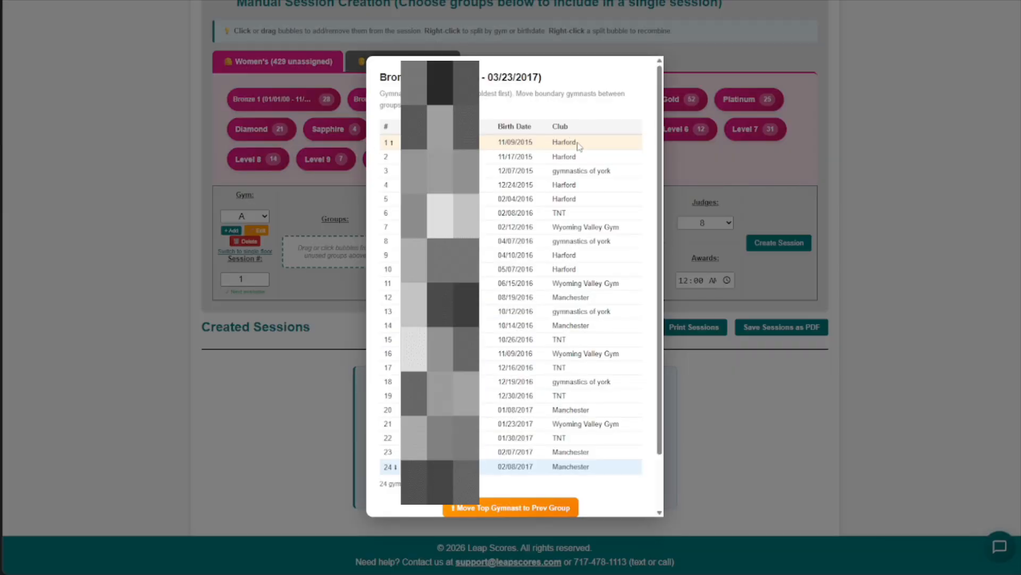
- Move two more top gymnasts from Bronze 2 to the previous group and close the gymnast list
drag(576, 143, 506, 142)
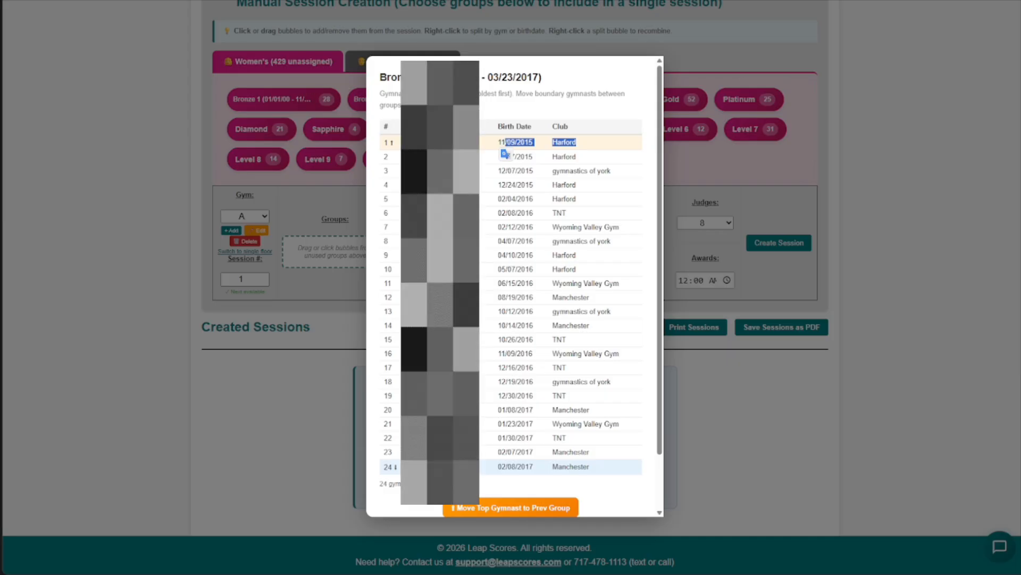
scroll(483, 484, down, 2)
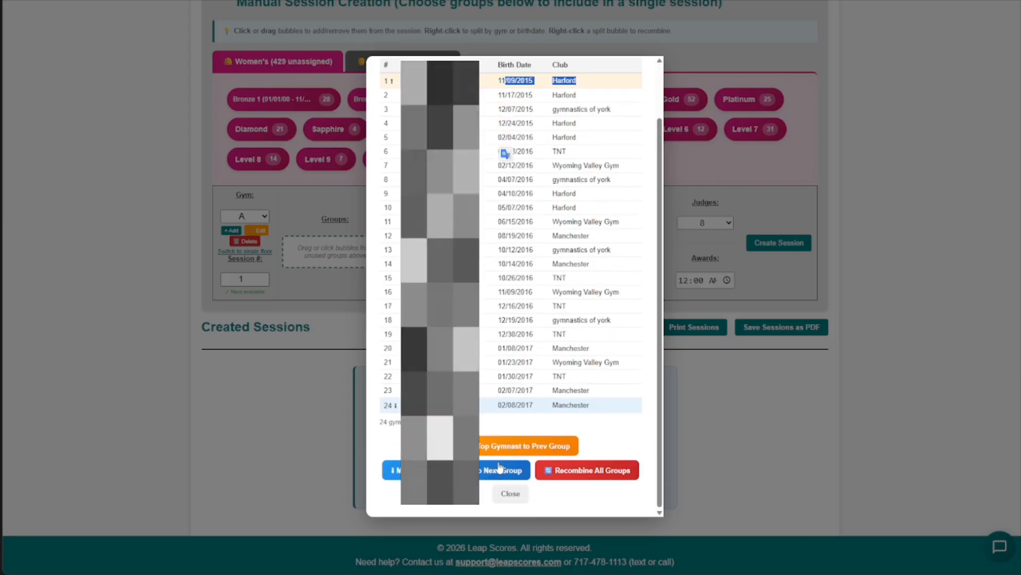
click(524, 442)
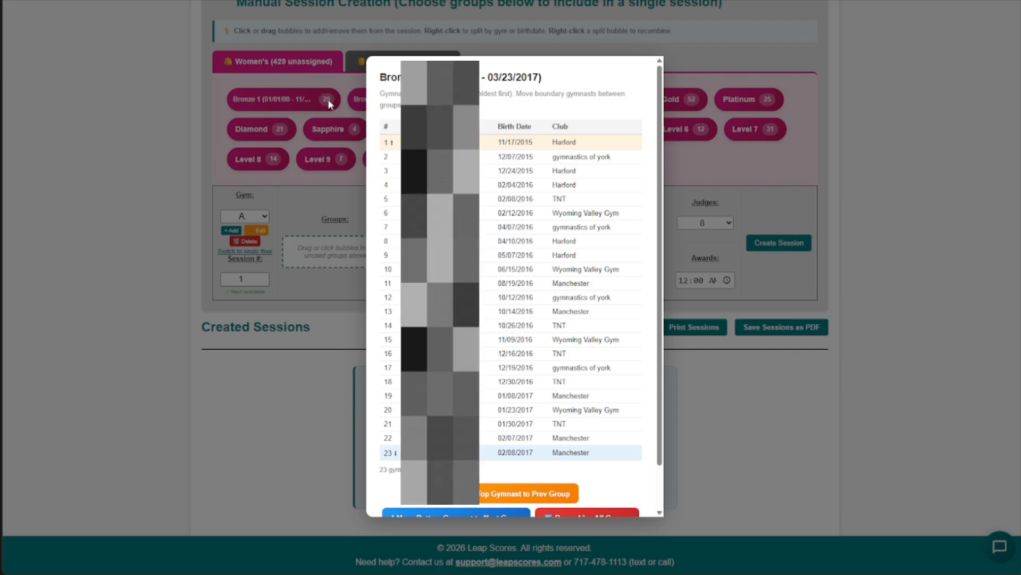
click(488, 494)
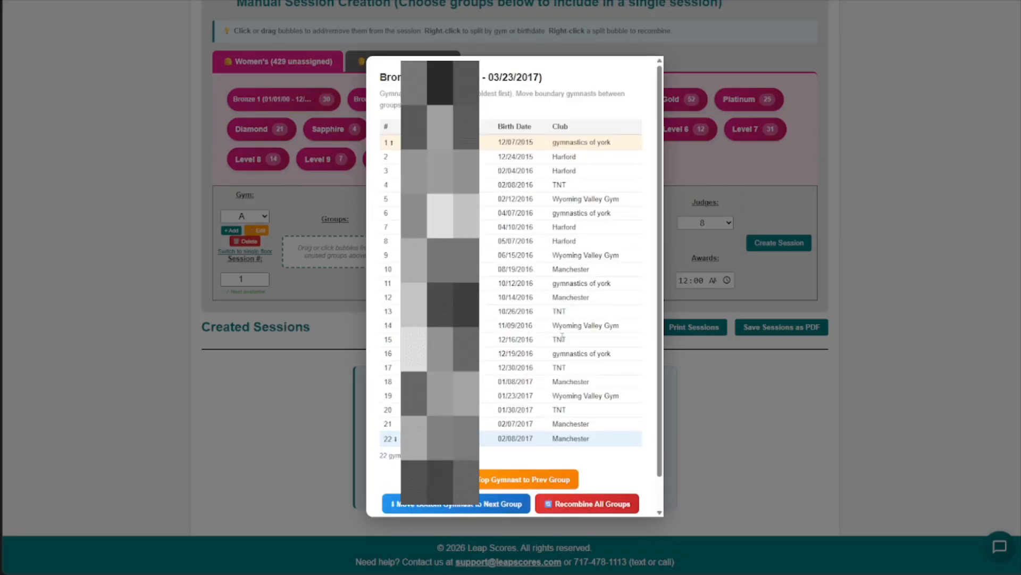
double_click(386, 439)
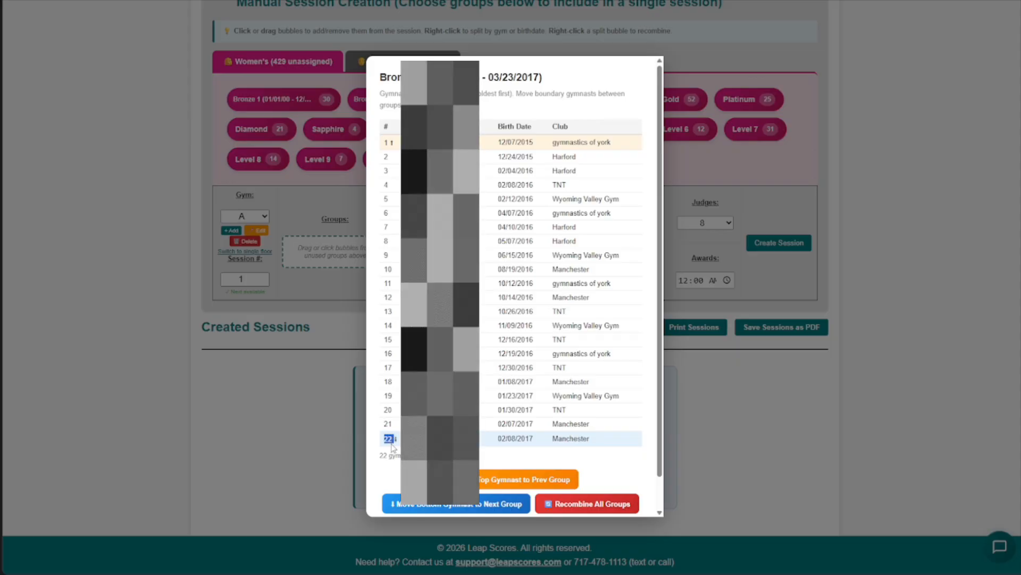
scroll(490, 433, down, 1)
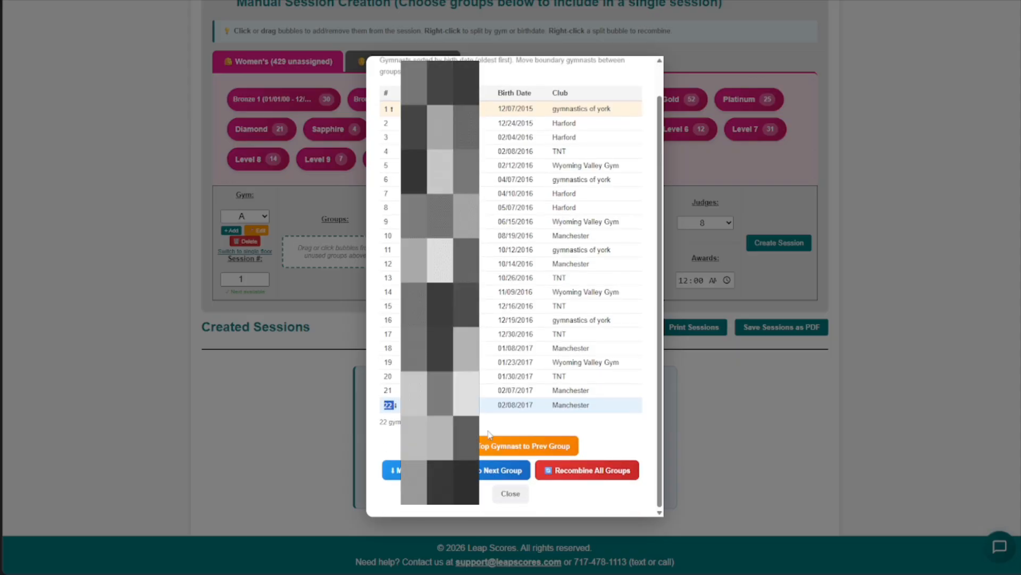
click(510, 493)
- Add the women's Bronze 1 and Level 3 groups to the gym A session
scroll(368, 225, up, 2)
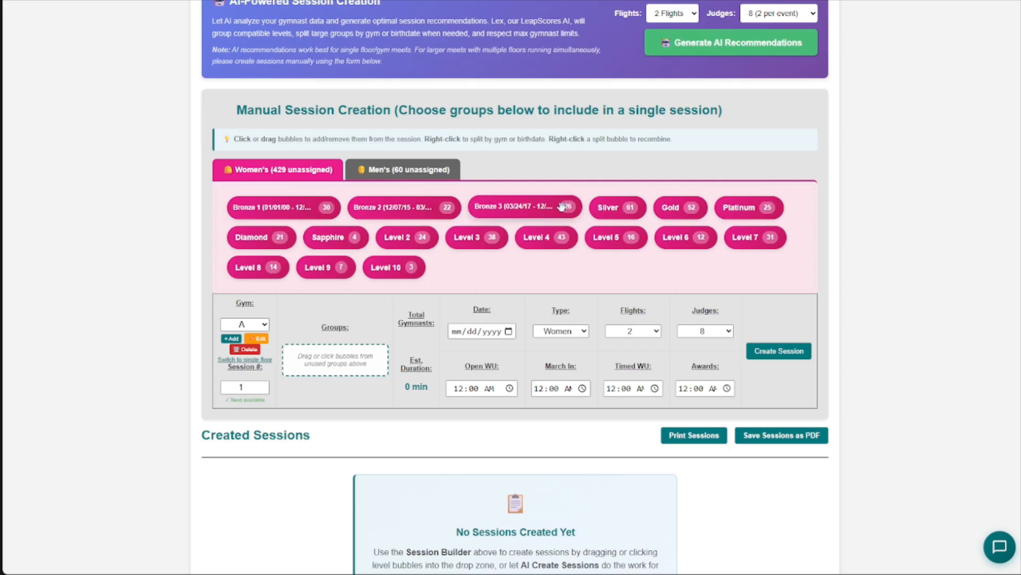
click(273, 208)
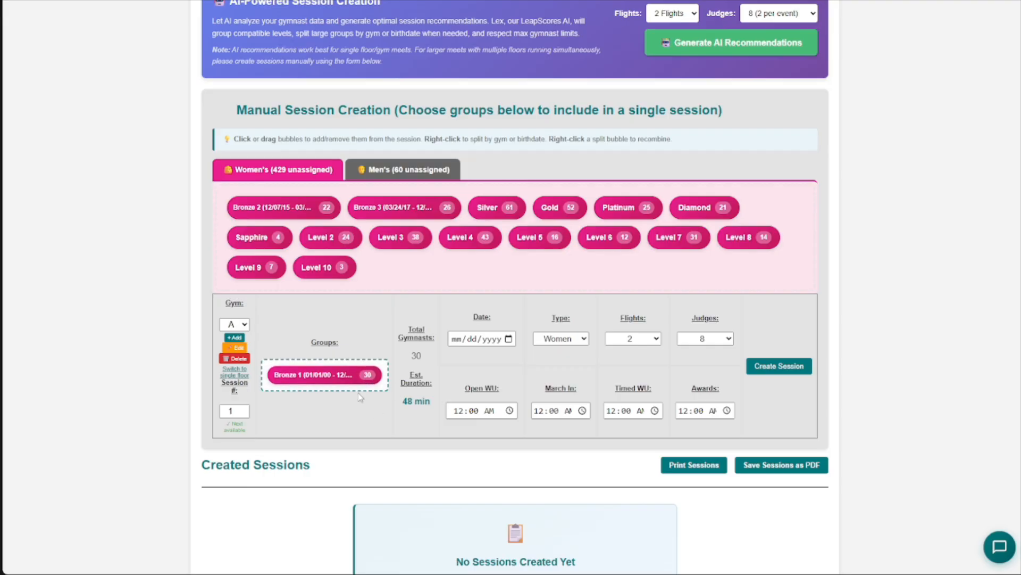
scroll(347, 393, down, 3)
scroll(347, 392, up, 1)
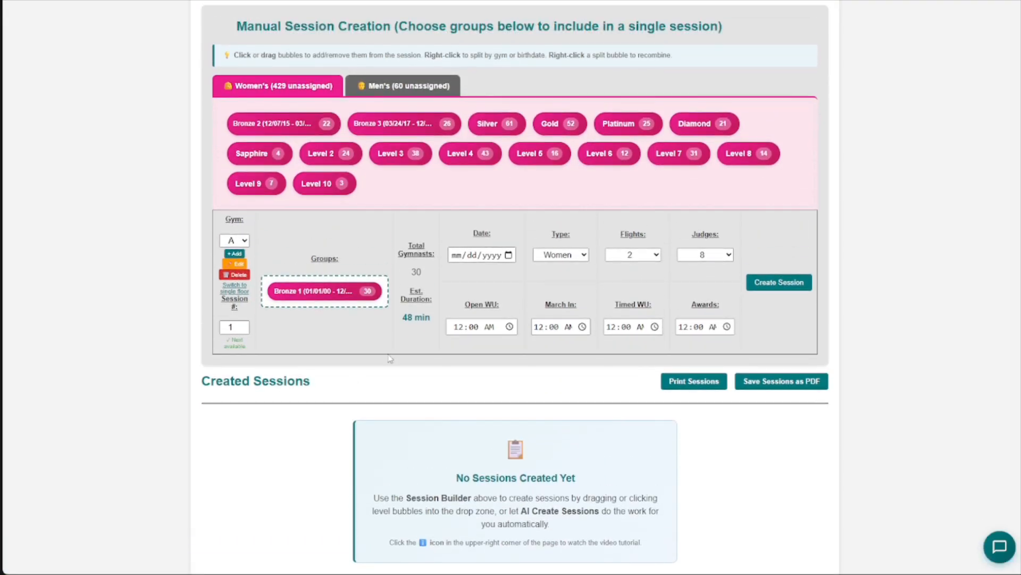
drag(378, 154, 387, 271)
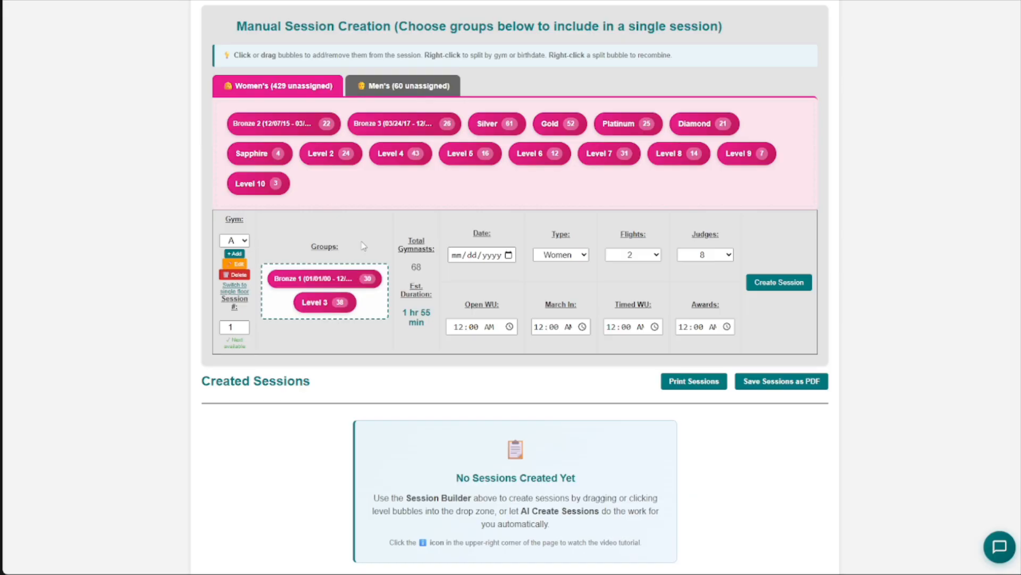
- Try to add the men's Silver group to the women's session, and return to the women's groups
click(396, 88)
click(313, 123)
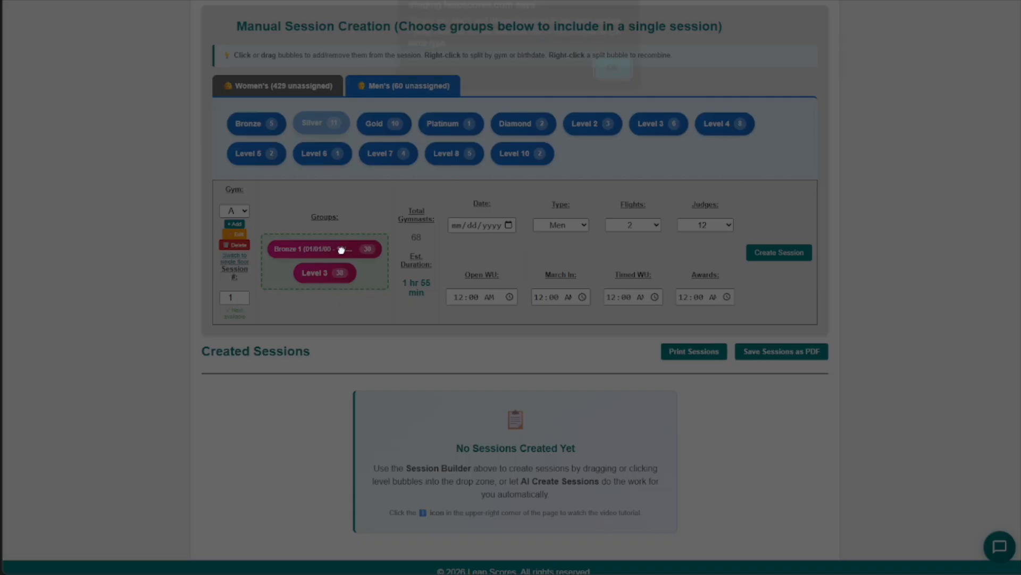
click(620, 83)
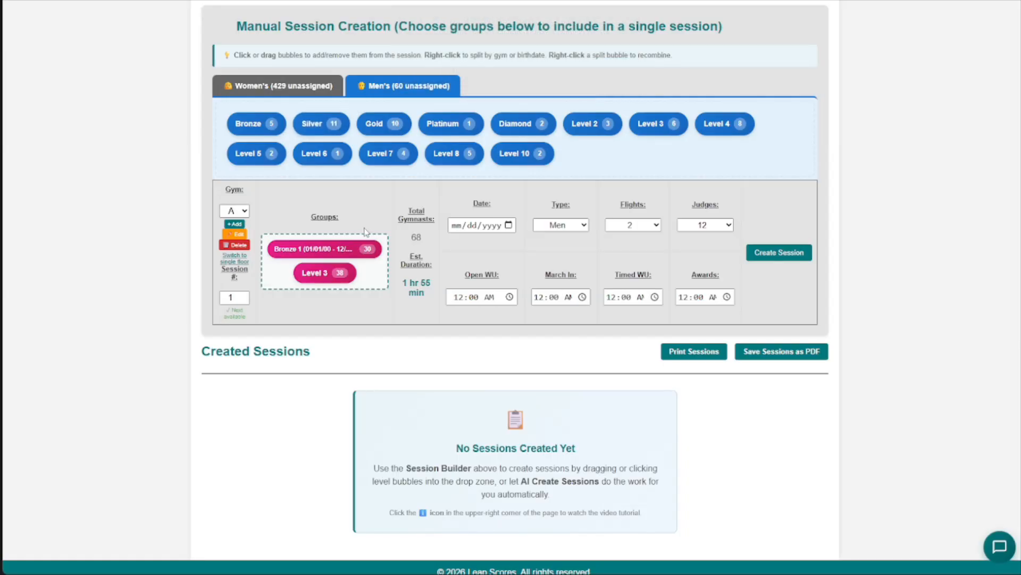
click(301, 88)
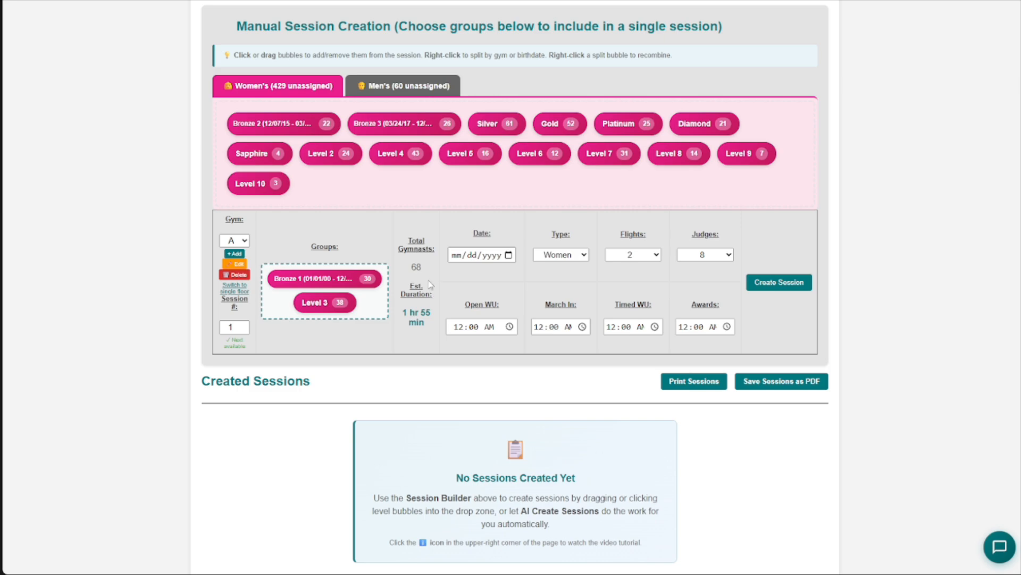
- Remove both groups from the session and recombine all Bronze birth date groups into one
click(363, 285)
click(335, 278)
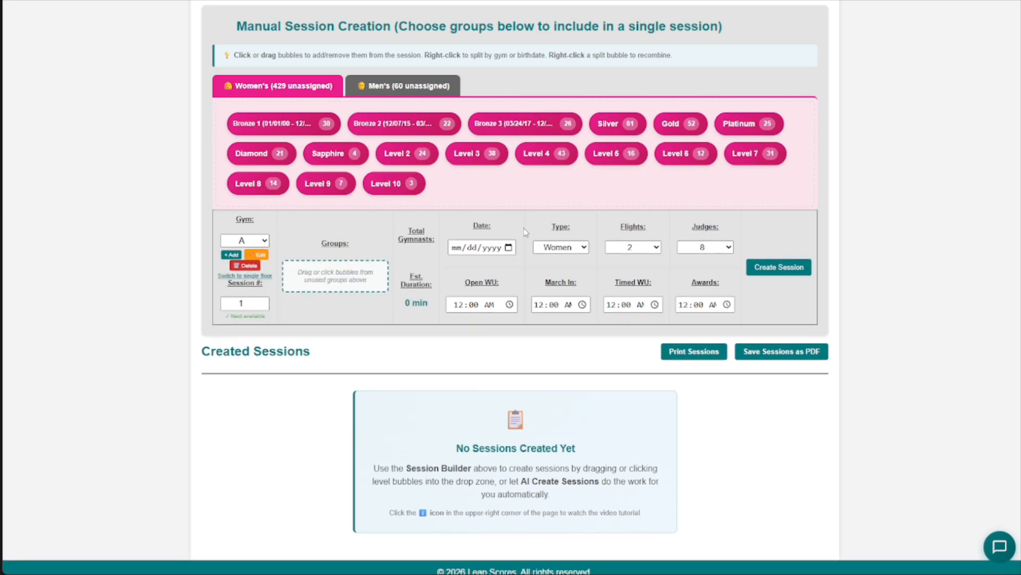
right_click(439, 121)
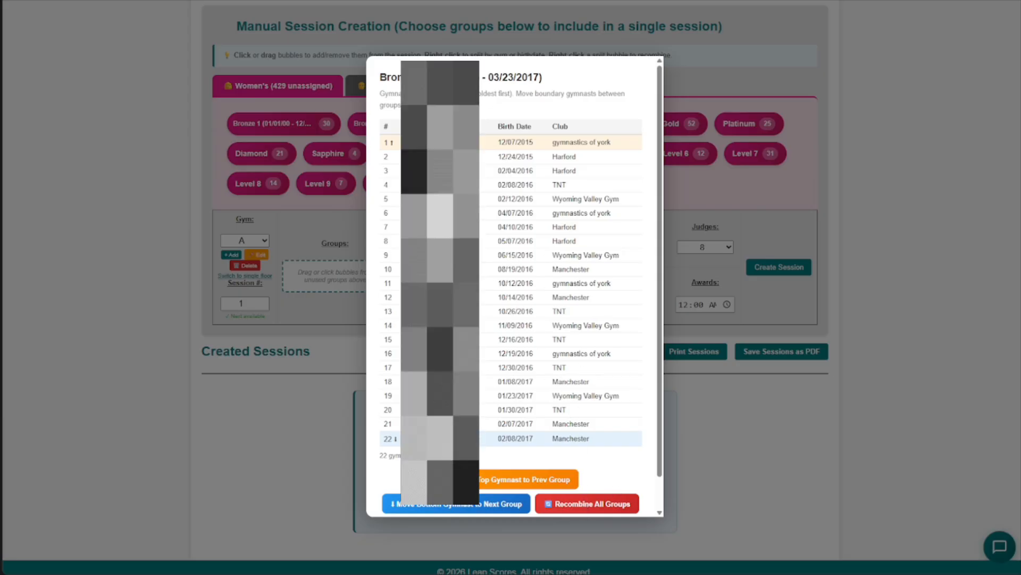
scroll(615, 497, down, 1)
click(593, 476)
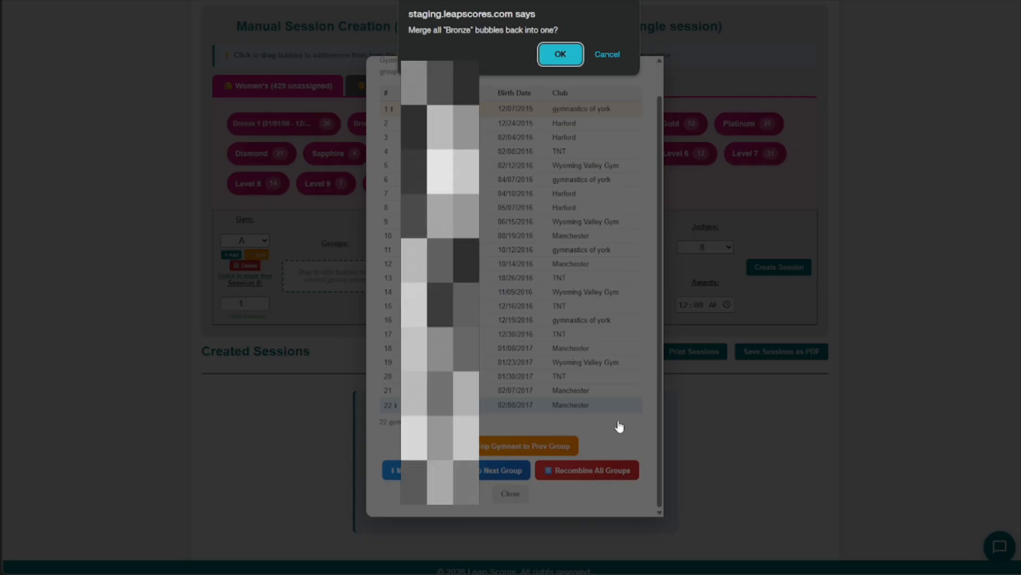
click(561, 54)
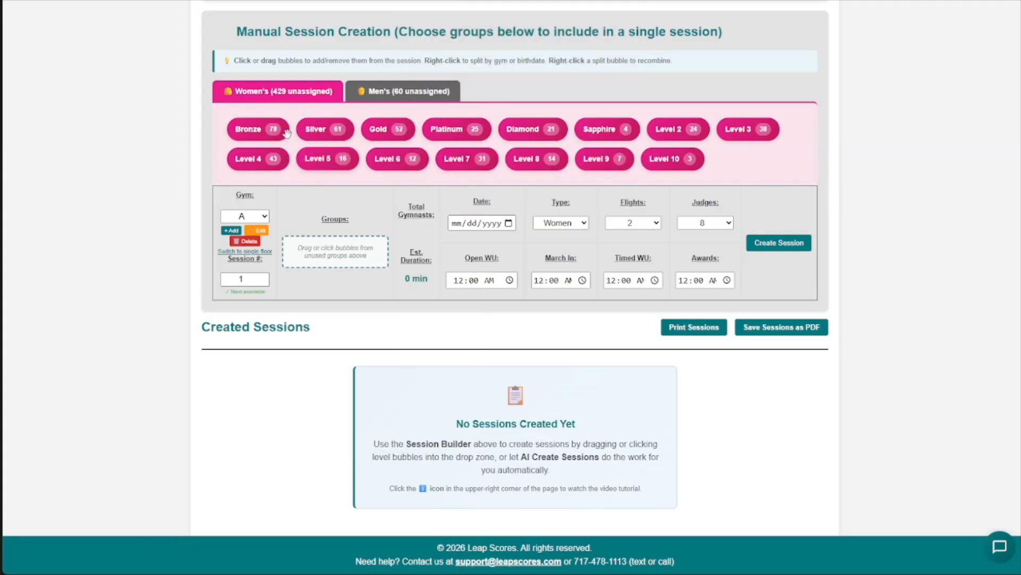
- Split the women's Bronze level by birth dates and the women's Silver level by gyms
scroll(360, 253, up, 4)
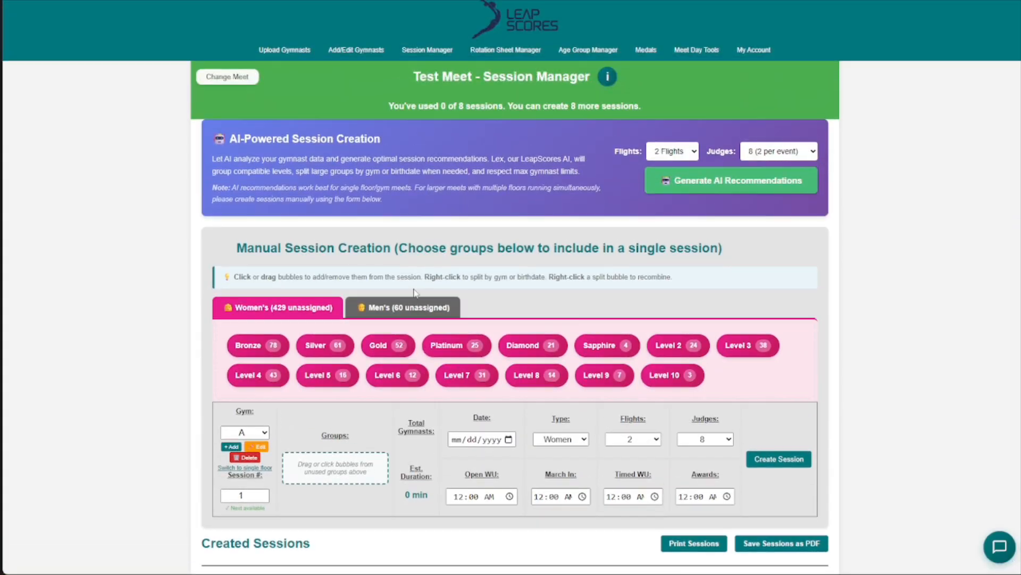
scroll(416, 296, down, 2)
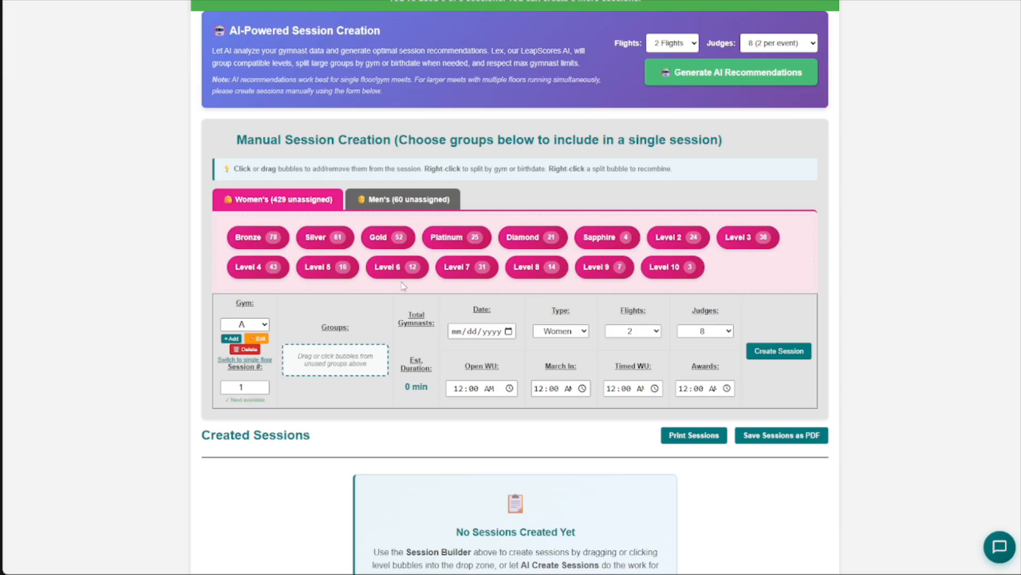
scroll(387, 282, down, 1)
scroll(359, 302, down, 1)
scroll(330, 224, up, 1)
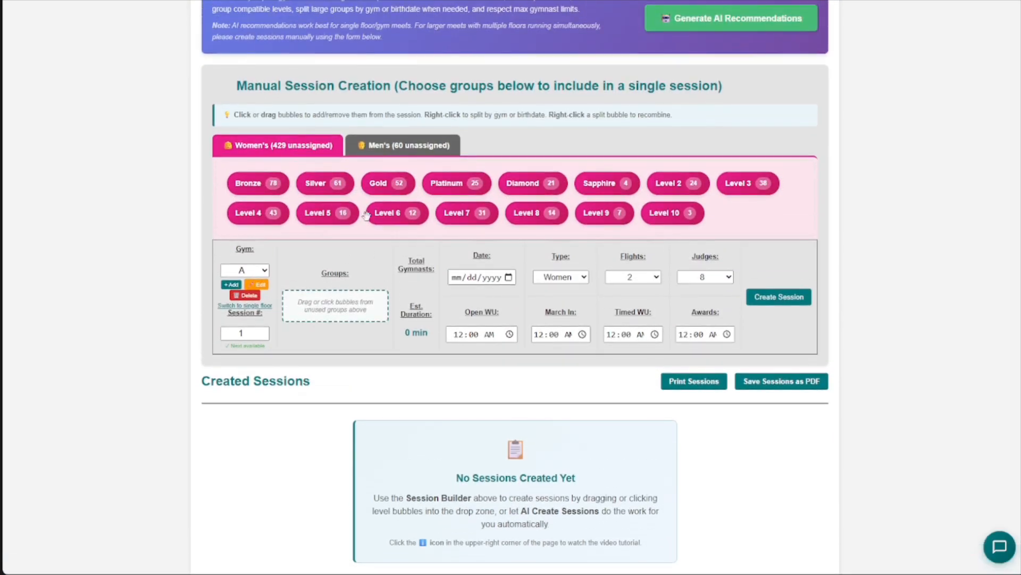
right_click(270, 191)
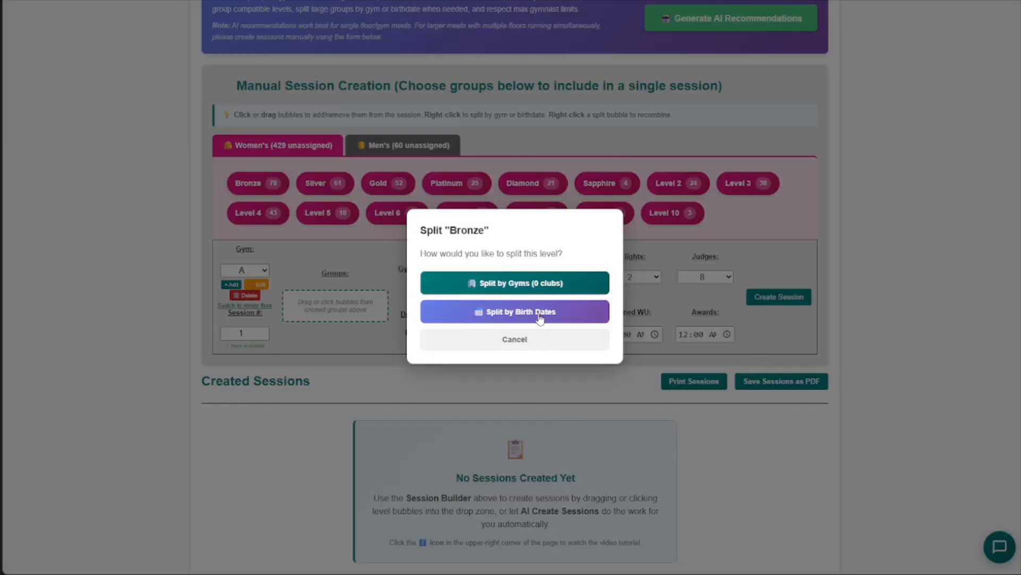
click(515, 311)
click(557, 93)
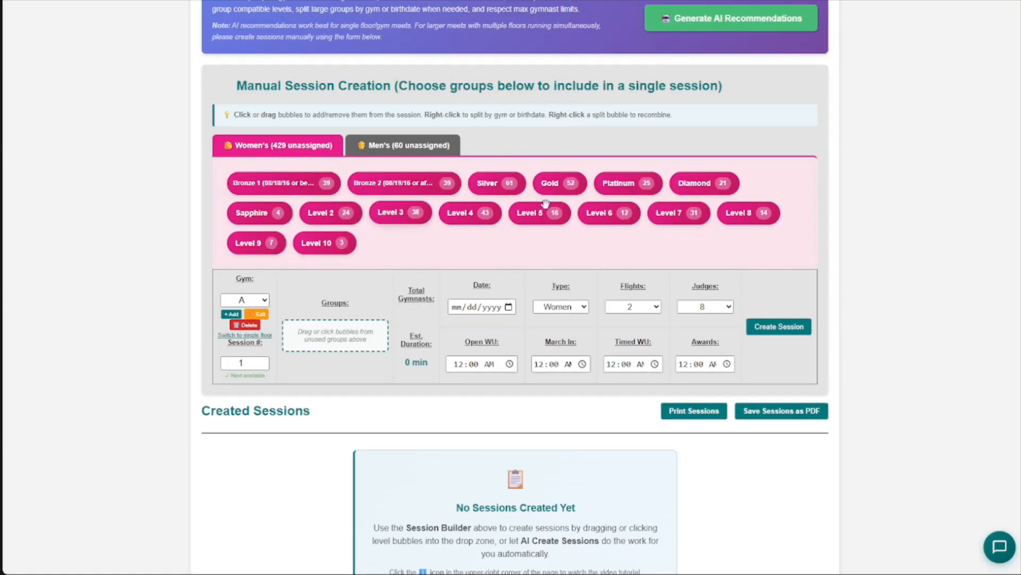
right_click(488, 183)
click(545, 284)
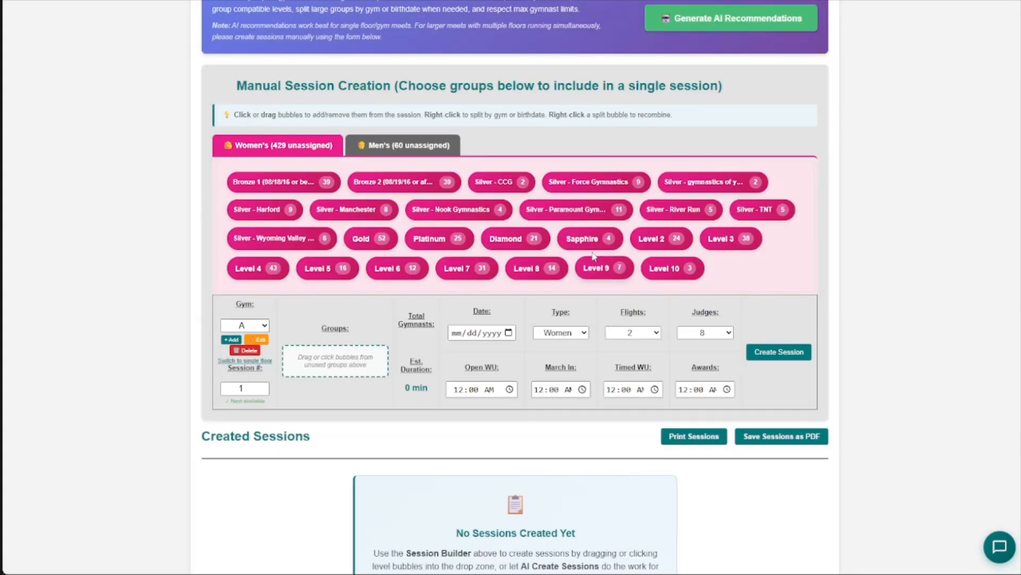
- Add Bronze 1 and the Silver groups of Force Gymnastics, gymnastics of york, Harford, Nook Gymnastics and Paramount to the gym A session
scroll(342, 302, down, 1)
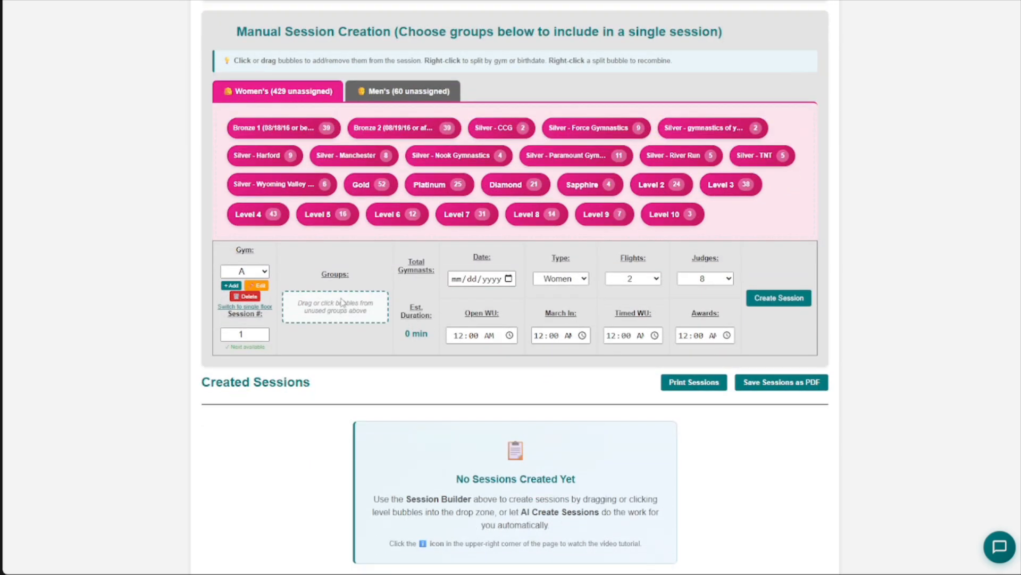
click(284, 128)
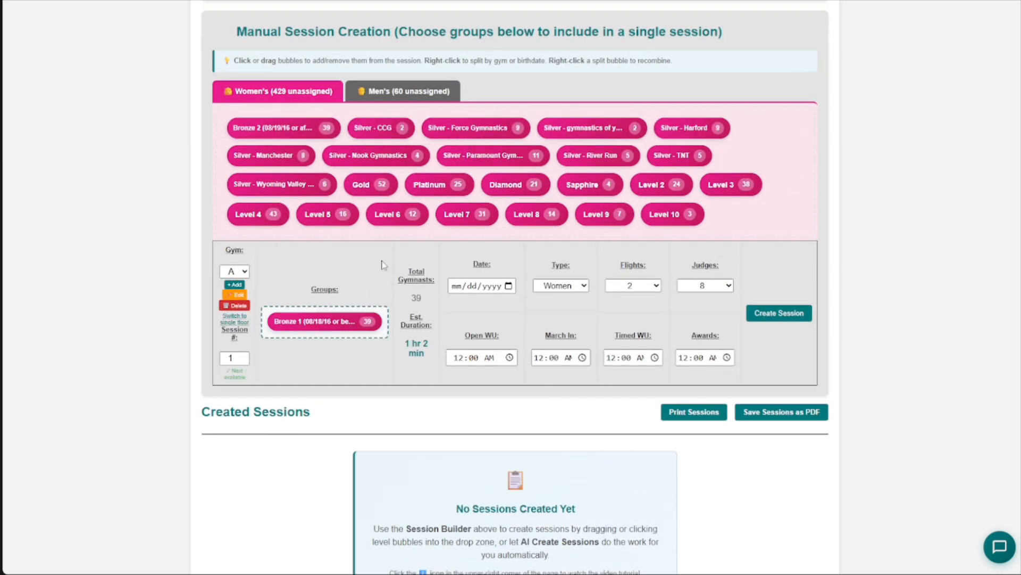
click(511, 128)
click(479, 127)
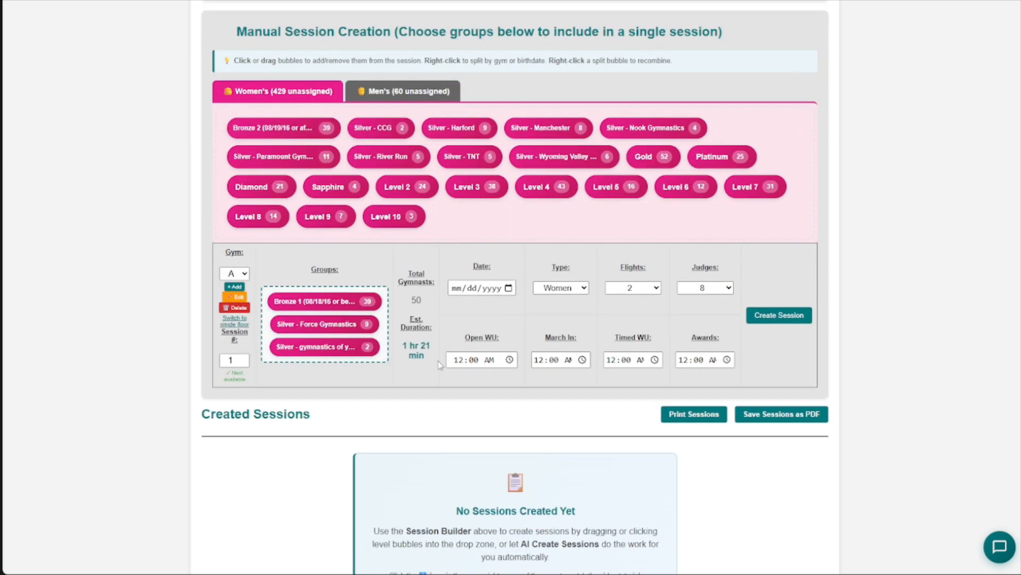
click(473, 129)
click(553, 129)
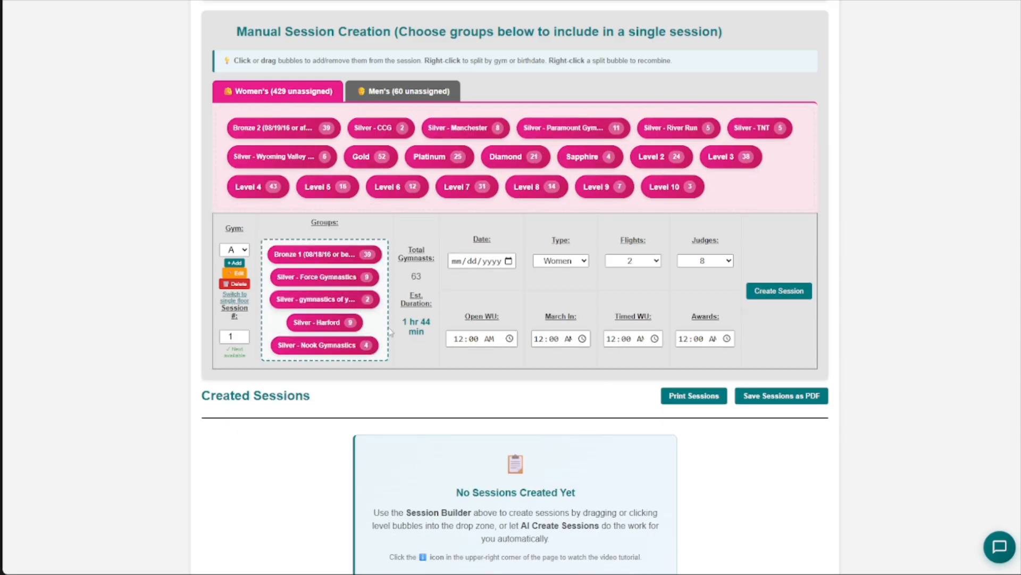
click(567, 128)
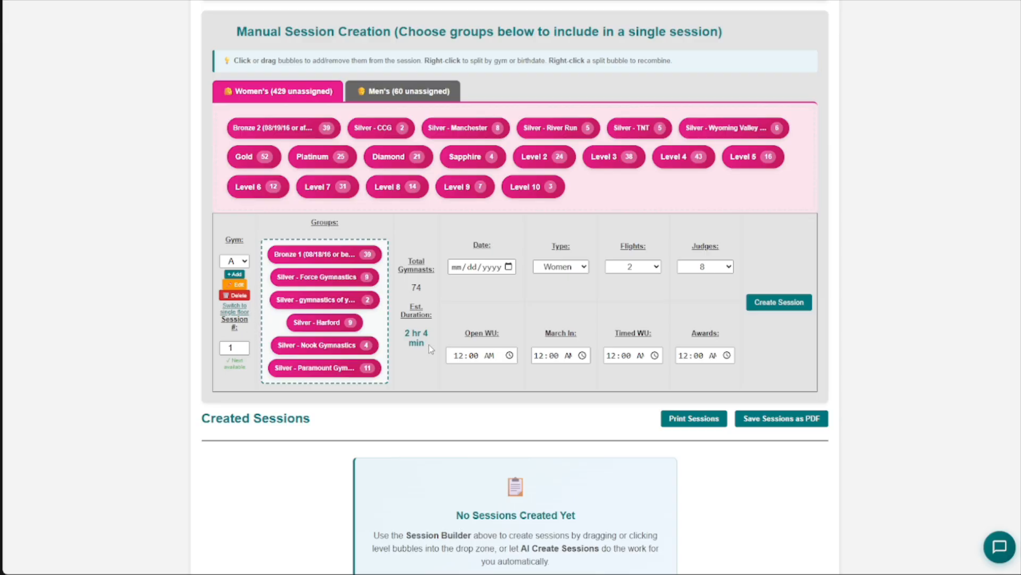
- Schedule the gym A session for 02/14/2026 with open warm-up at 08:00 AM and awards at 10:35 AM, and create it
click(456, 355)
text(8)
click(509, 267)
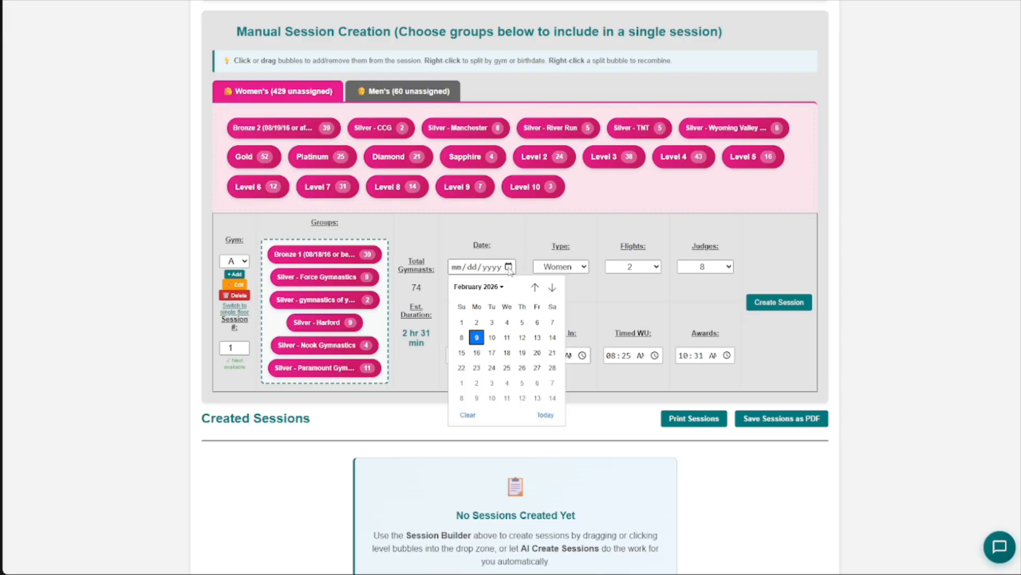
click(550, 336)
click(698, 356)
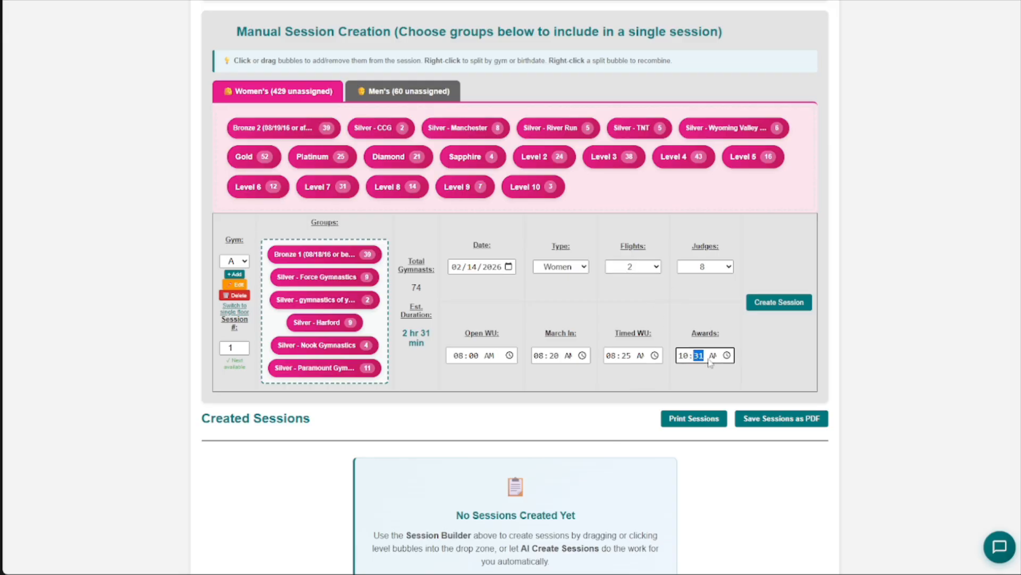
click(778, 303)
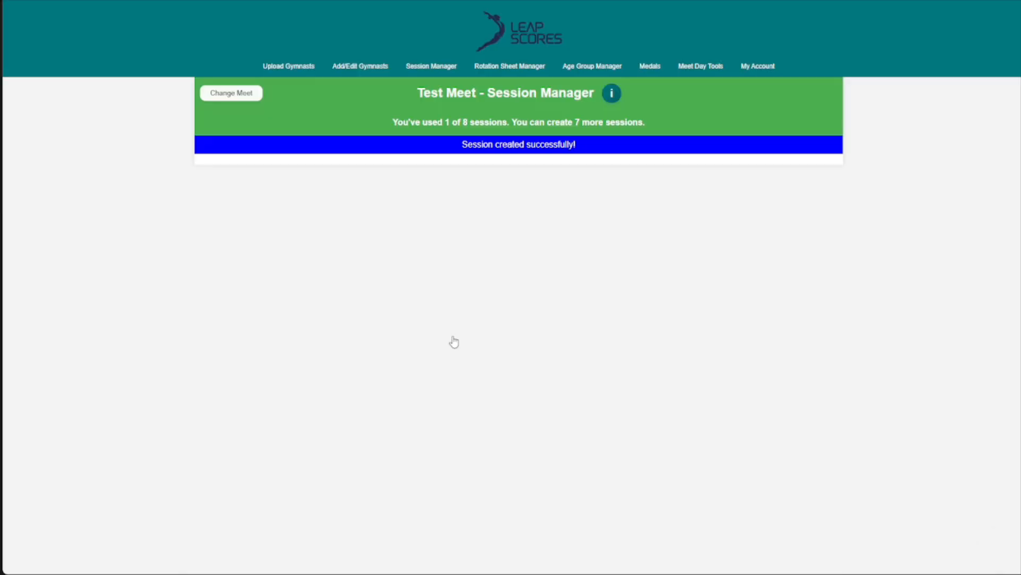
- Assign the next session to gym B and add Bronze 2 plus the Silver CCG, Manchester, River Run, TNT and Wyoming Valley groups
scroll(337, 290, down, 5)
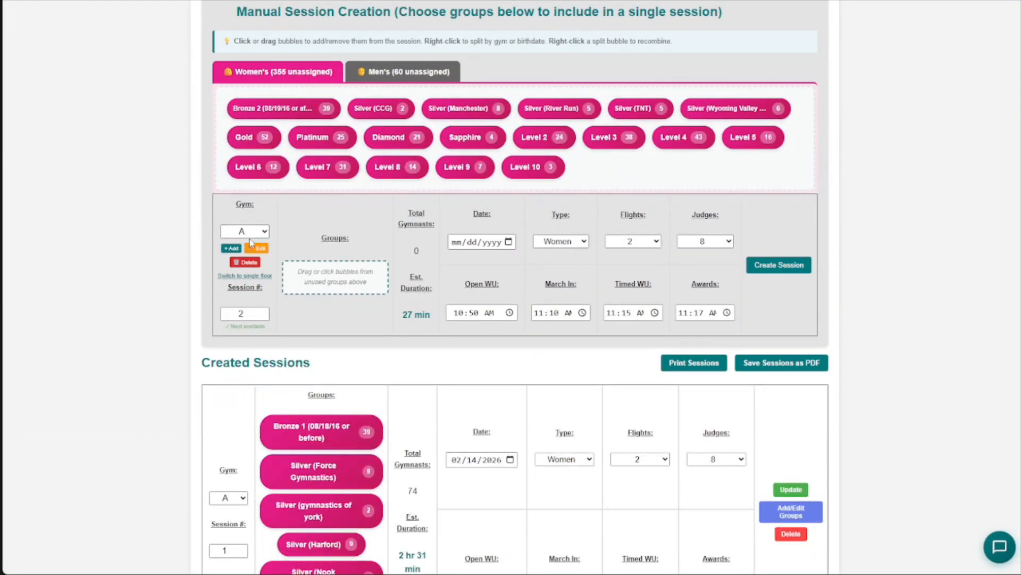
click(246, 232)
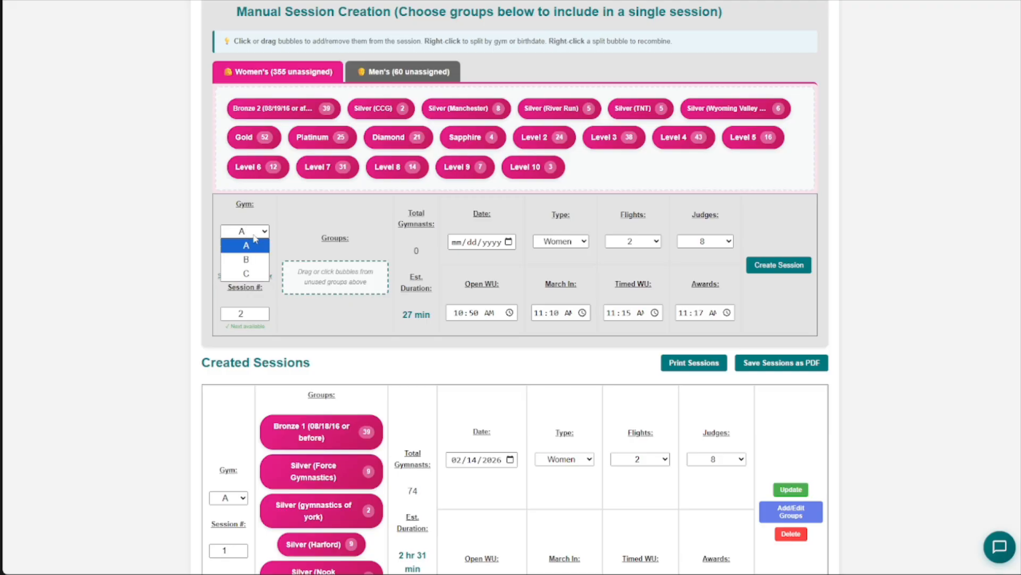
click(245, 259)
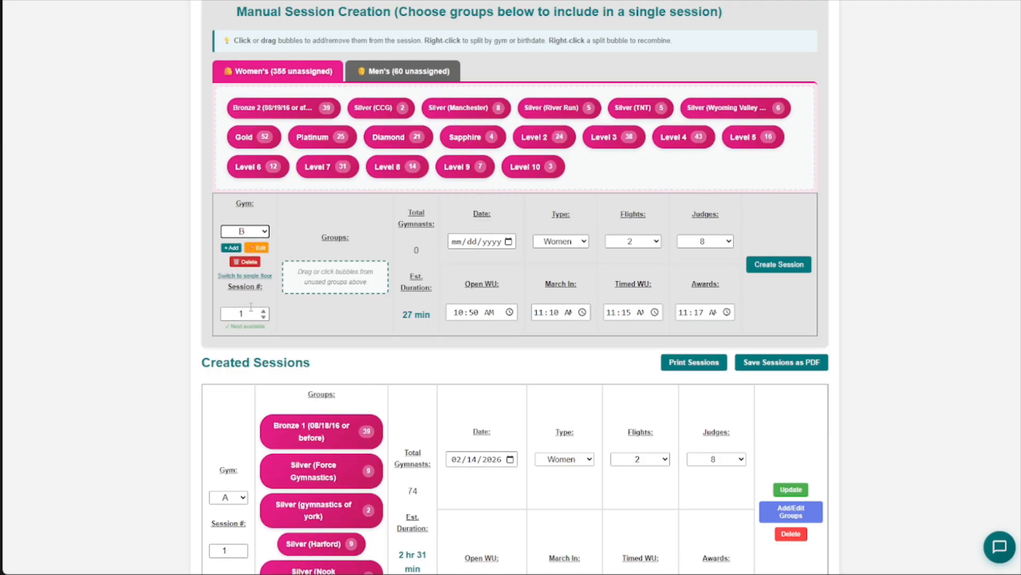
scroll(355, 310, up, 1)
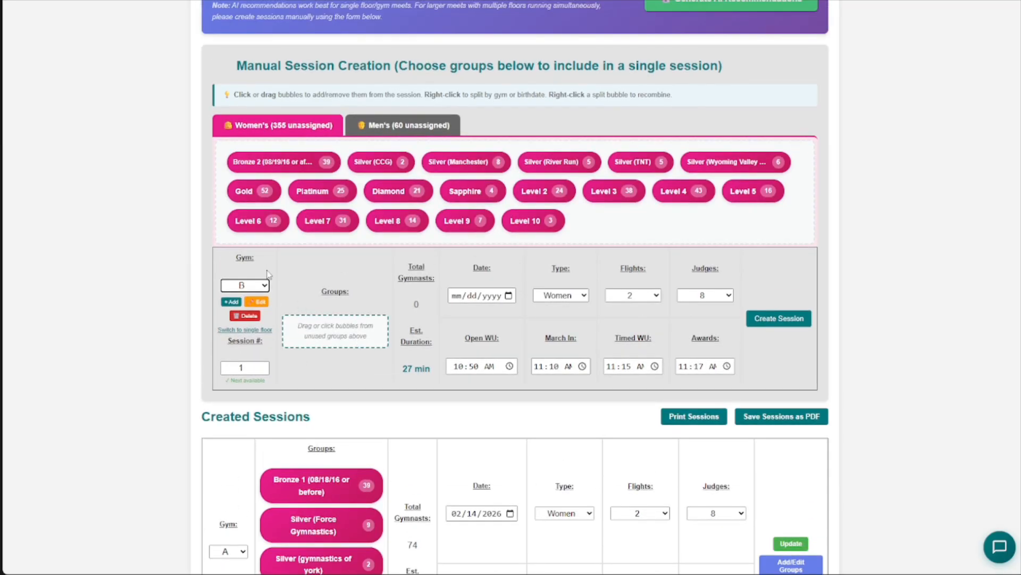
click(311, 171)
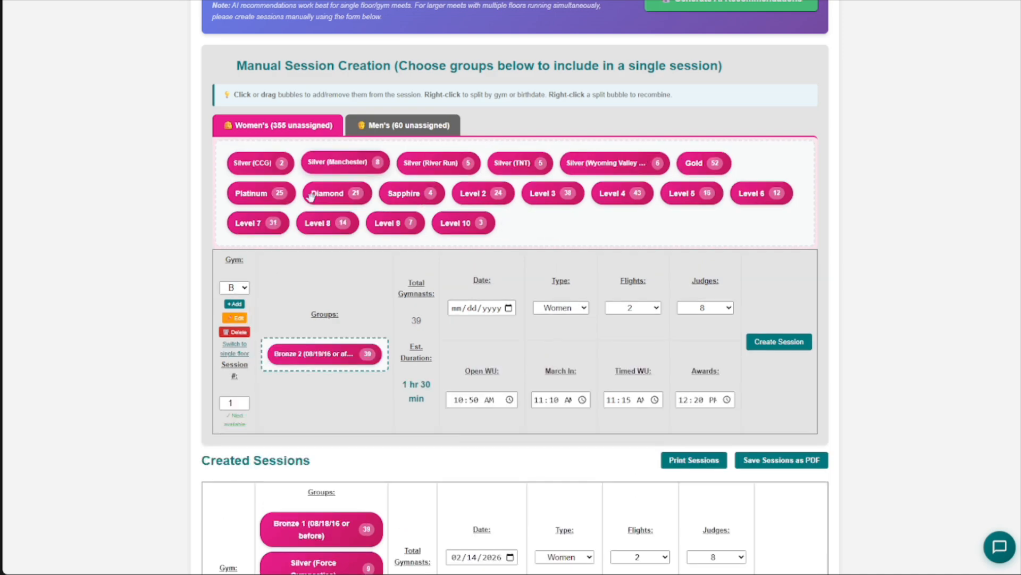
click(282, 164)
click(282, 164)
click(282, 164)
click(282, 164)
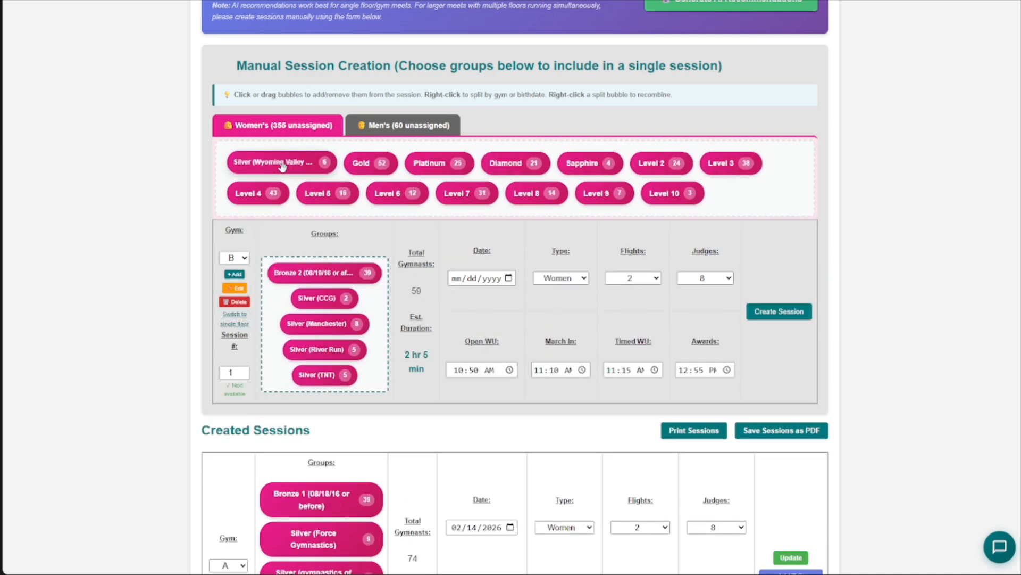
click(282, 164)
- Schedule the gym B session for 02/14/2026 with open warm-up at 08:00 AM, and create it
click(509, 283)
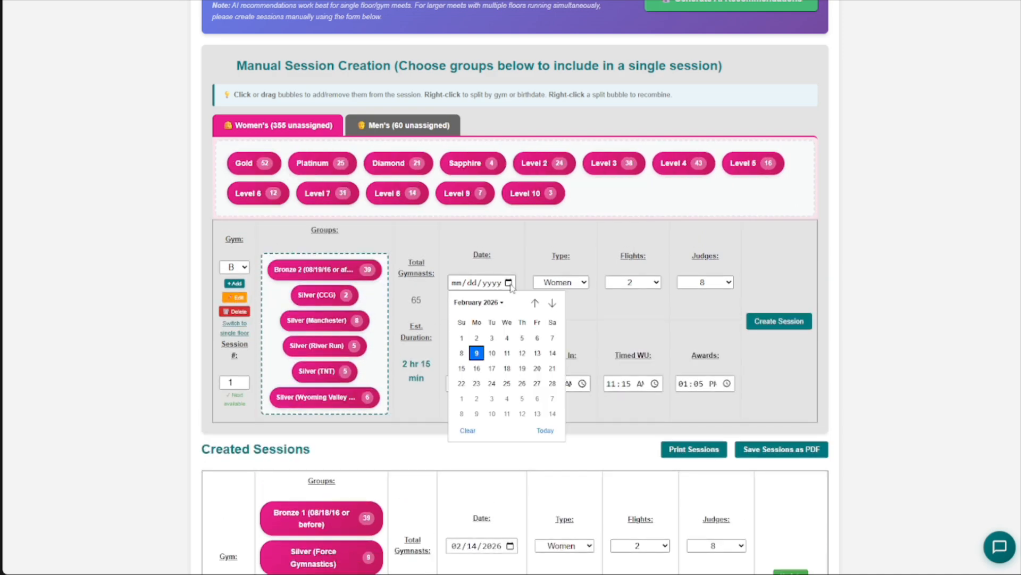
click(550, 337)
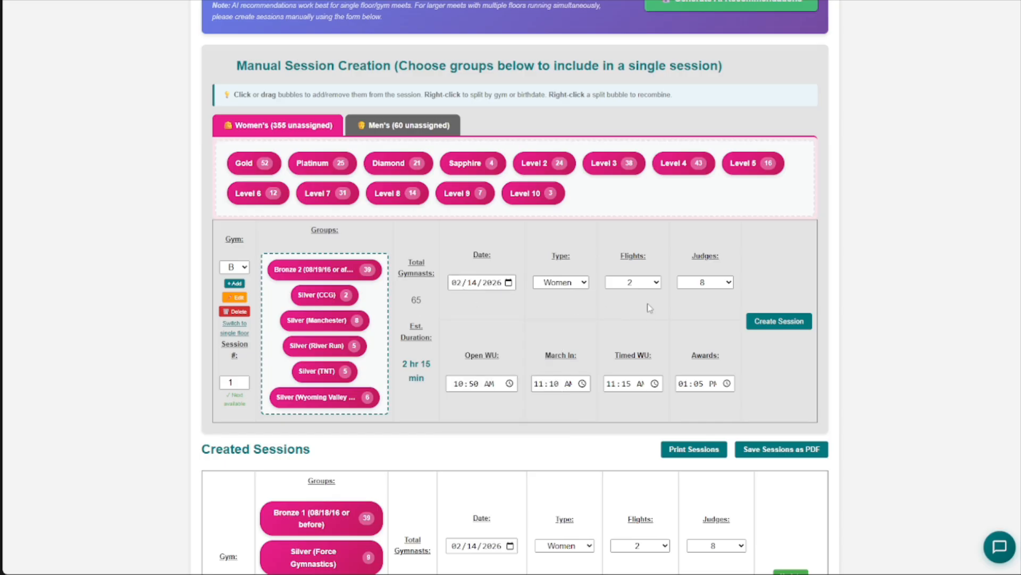
click(467, 379)
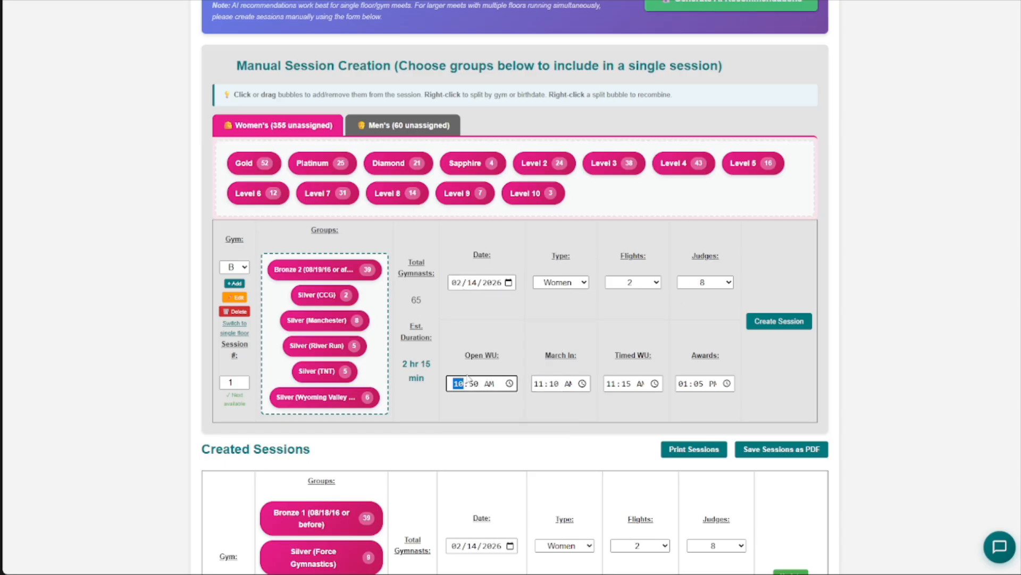
text(0800)
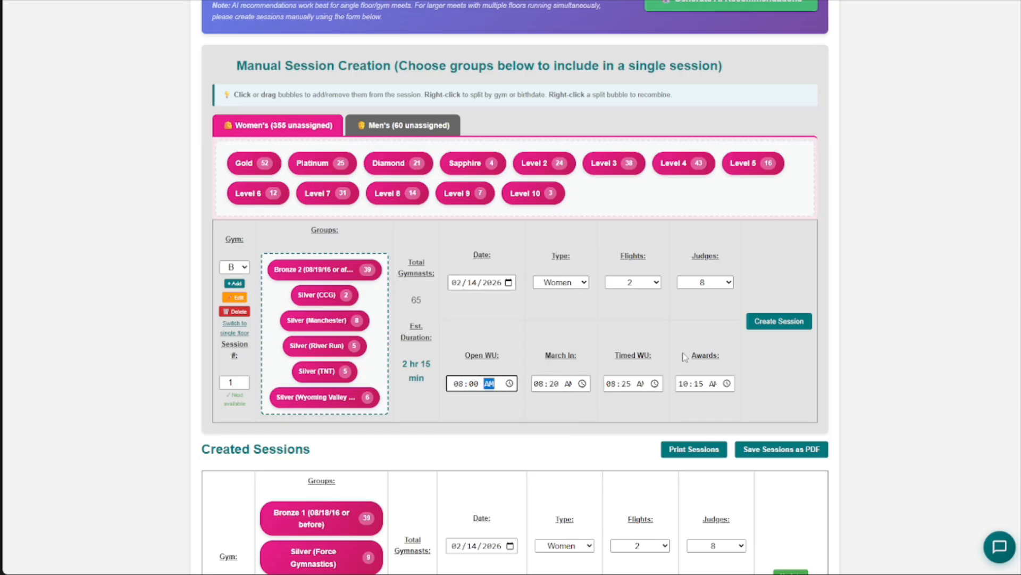
click(777, 321)
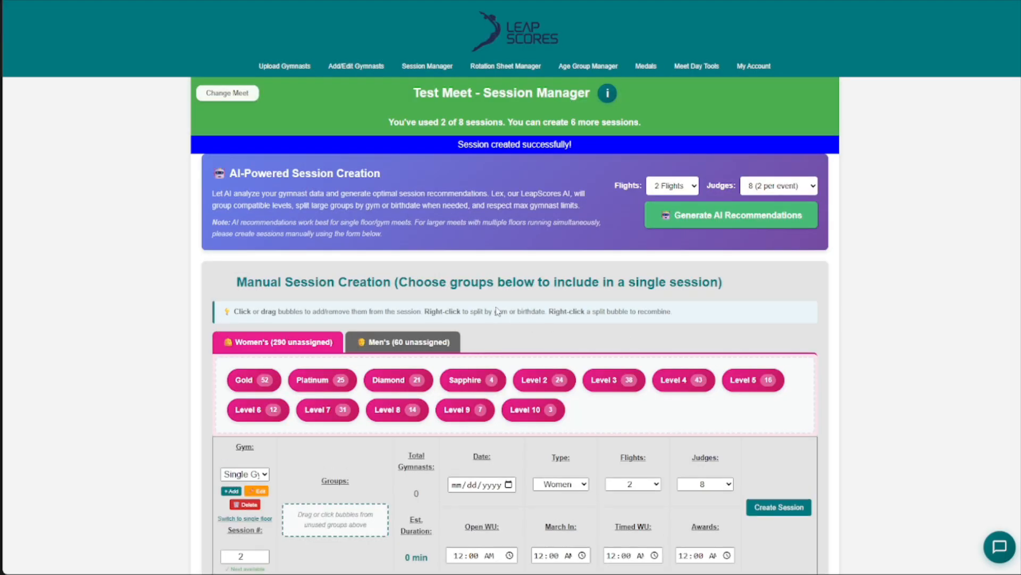
- Assign the next session to gym C and add the men's Bronze, Silver, Gold, Platinum and Diamond groups
scroll(408, 304, down, 3)
click(244, 258)
click(242, 299)
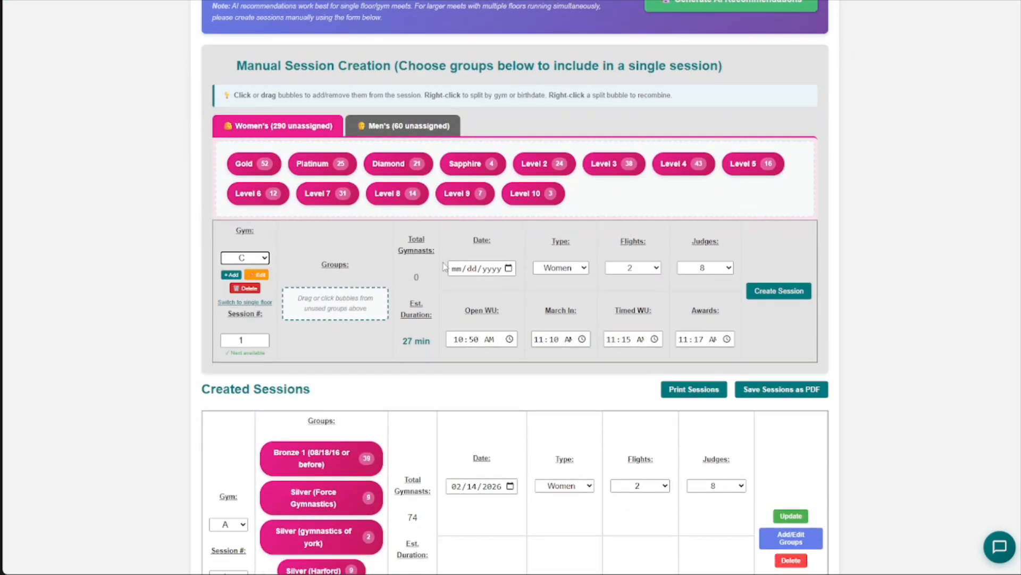
click(419, 132)
click(261, 163)
click(261, 163)
click(260, 164)
click(261, 164)
click(261, 164)
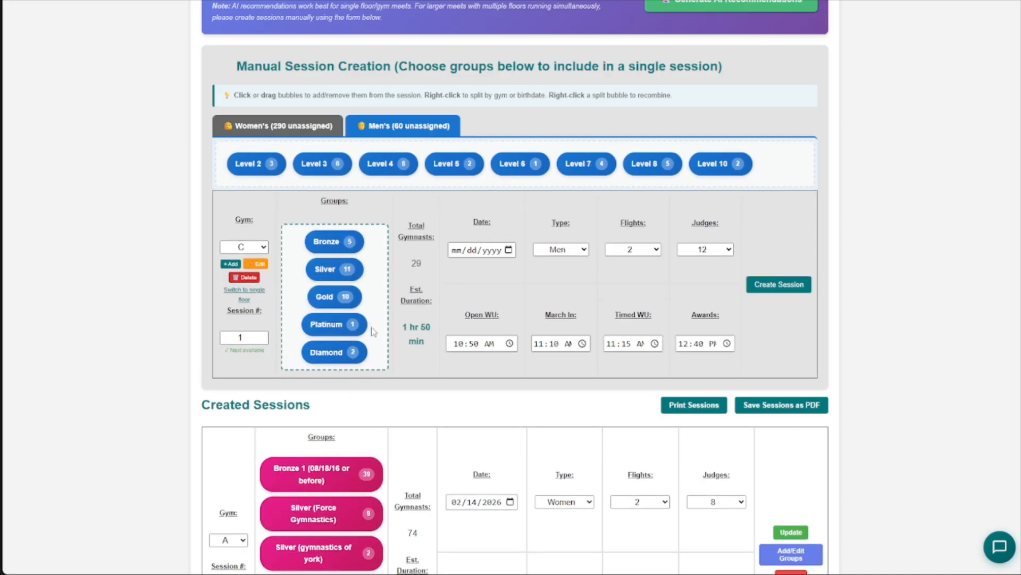
- Schedule the men's gym C session for 02/14/2026 with 12 judges and an earlier open warm-up time, and create it
click(508, 250)
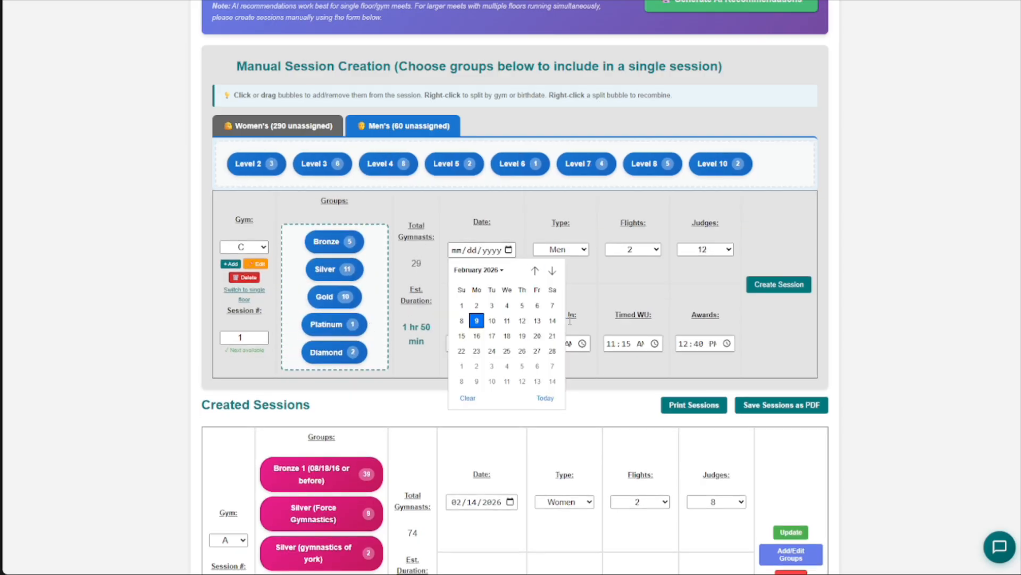
click(553, 321)
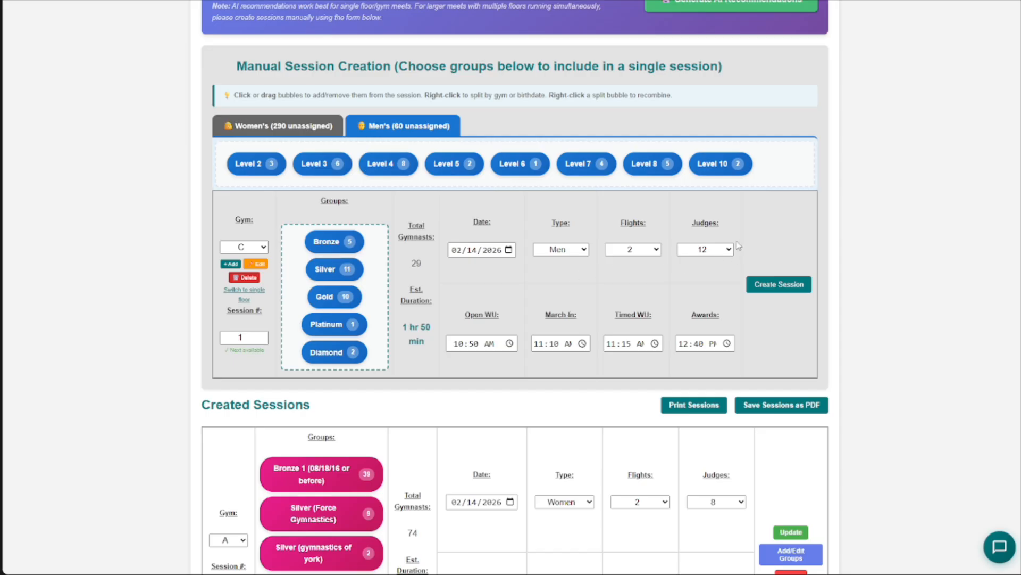
click(708, 249)
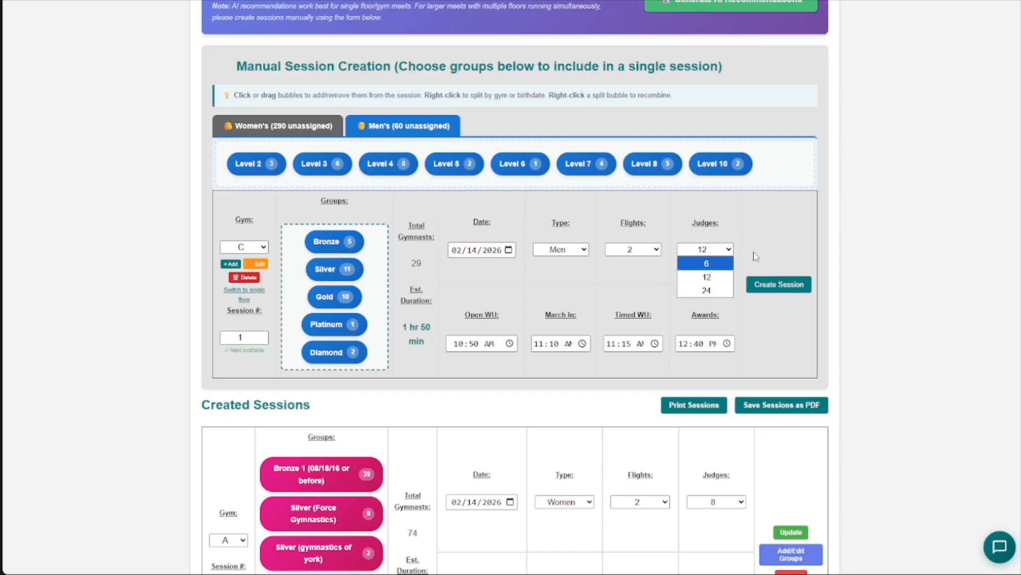
click(707, 277)
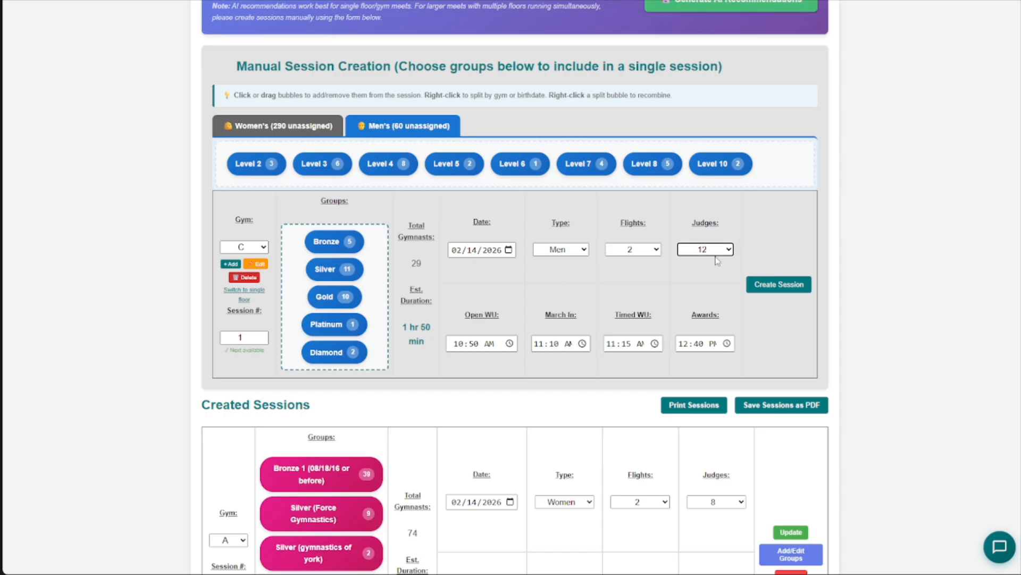
click(473, 342)
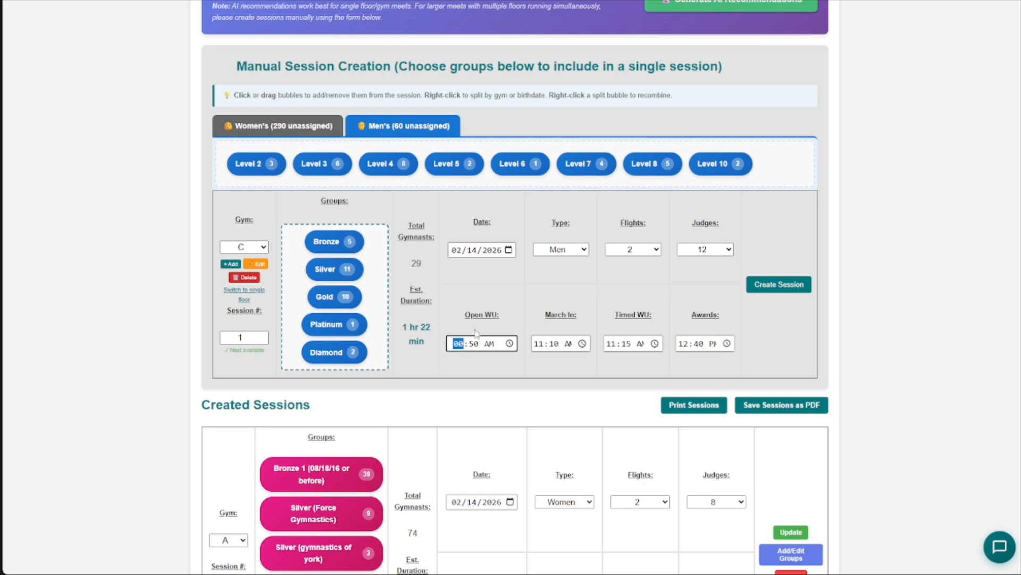
click(780, 284)
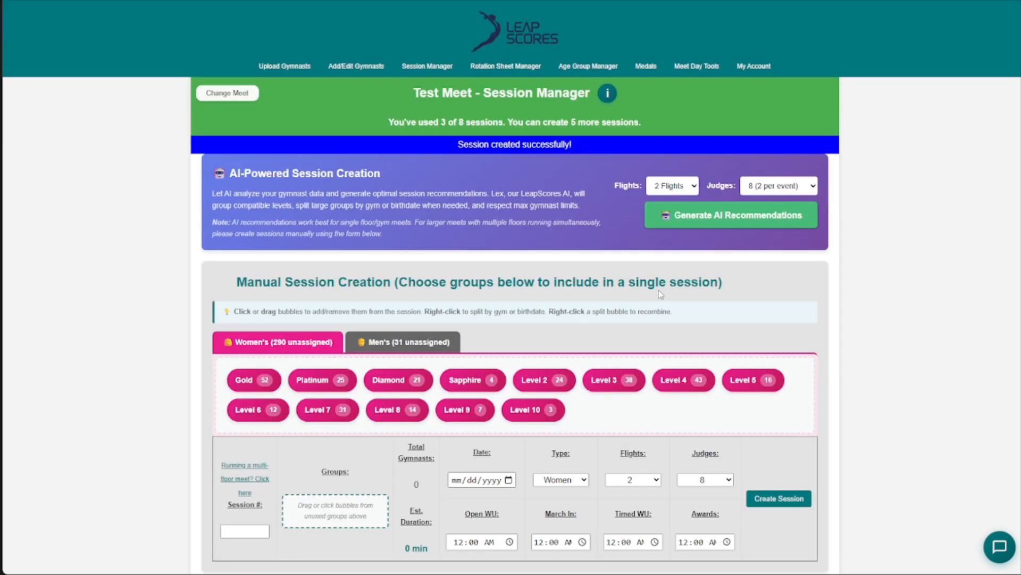
- Switch the new session's gym to B and to C to compare each gym's proposed session number and times
scroll(492, 283, down, 5)
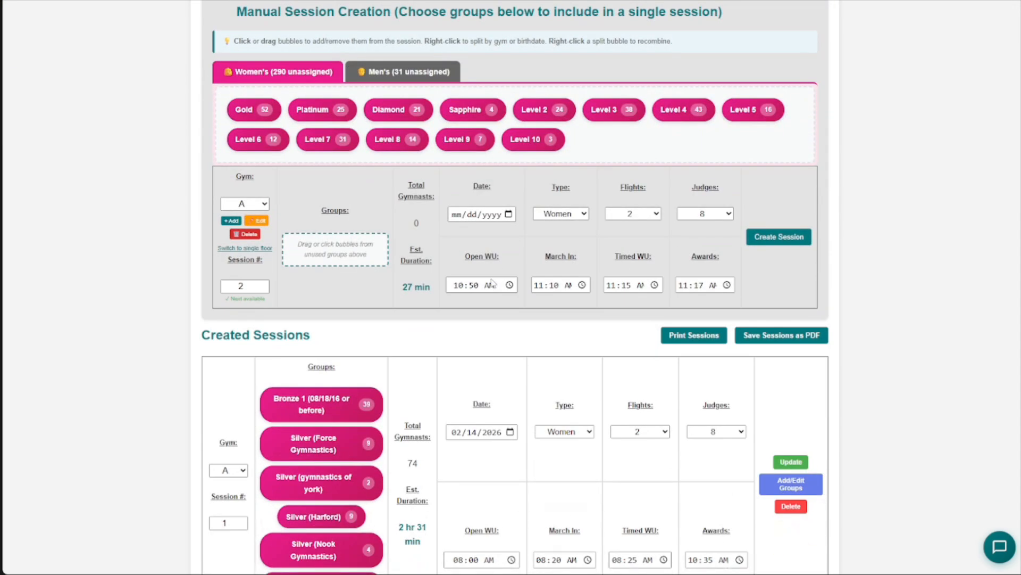
scroll(490, 283, down, 2)
scroll(373, 224, up, 1)
click(249, 151)
click(251, 177)
click(261, 152)
click(247, 194)
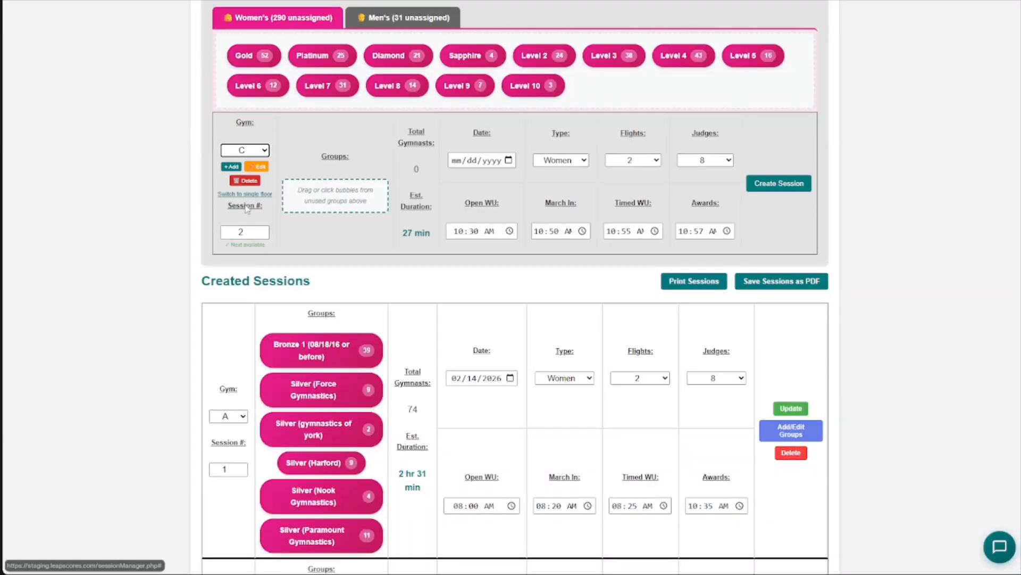
- Assign the new session to gym A, add the women's Gold group and date it 02/14/2026
click(259, 154)
click(247, 163)
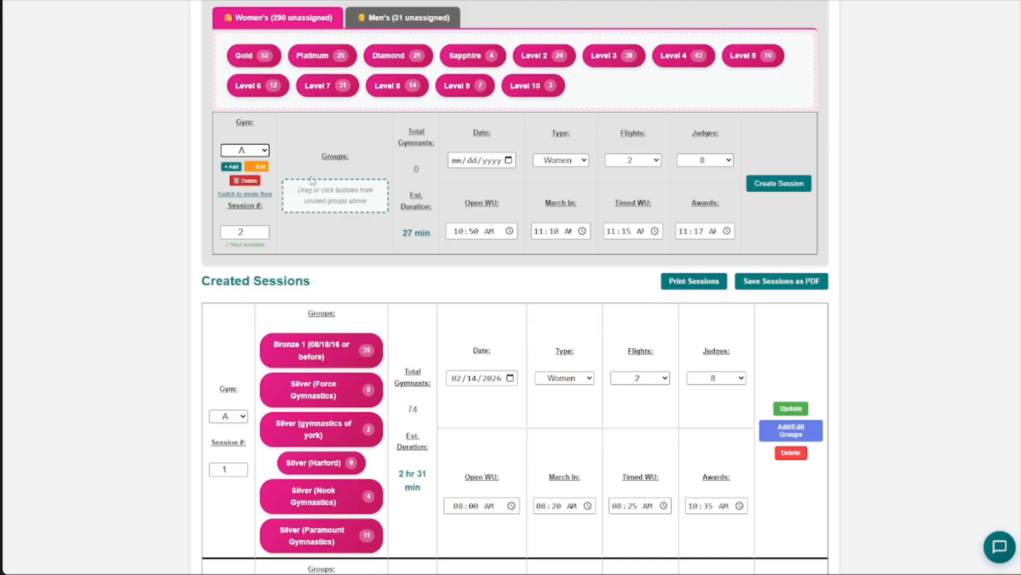
scroll(396, 206, down, 1)
scroll(392, 185, up, 2)
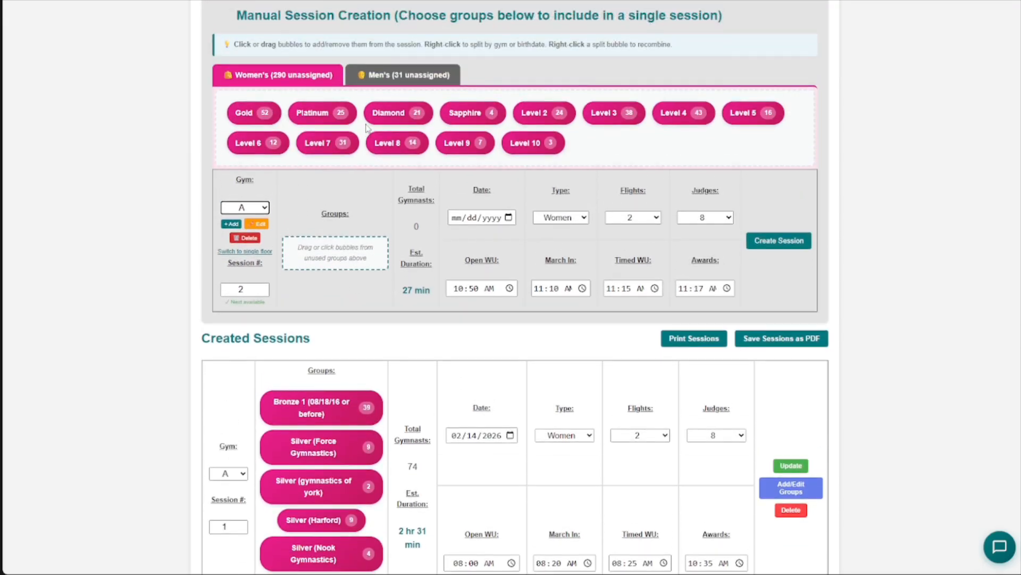
scroll(373, 159, up, 1)
click(261, 163)
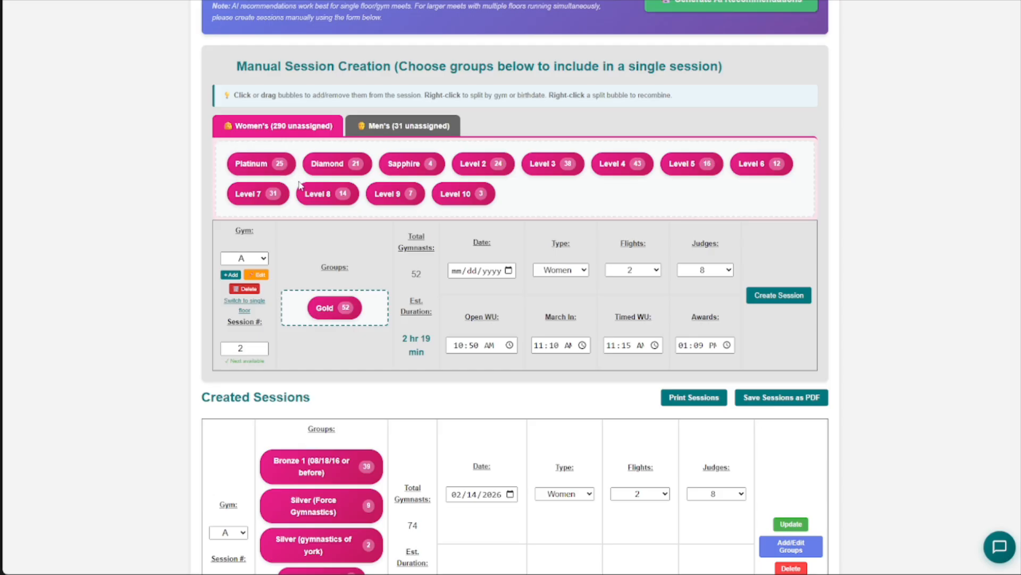
click(509, 270)
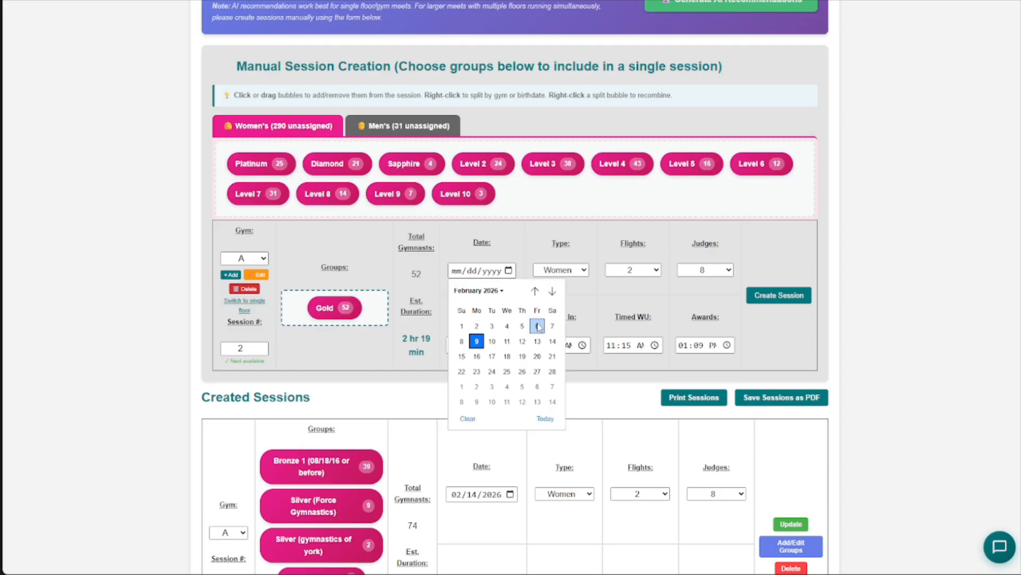
click(554, 343)
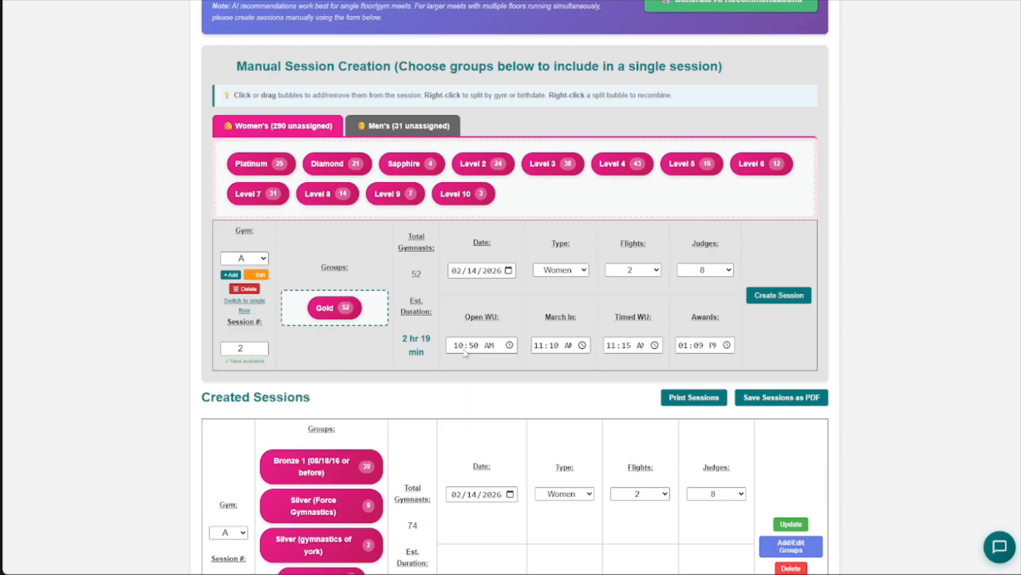
- Set the Gold session's open warm-up to 10:40 AM and awards to 01:00 PM, and create the session
scroll(468, 347, down, 3)
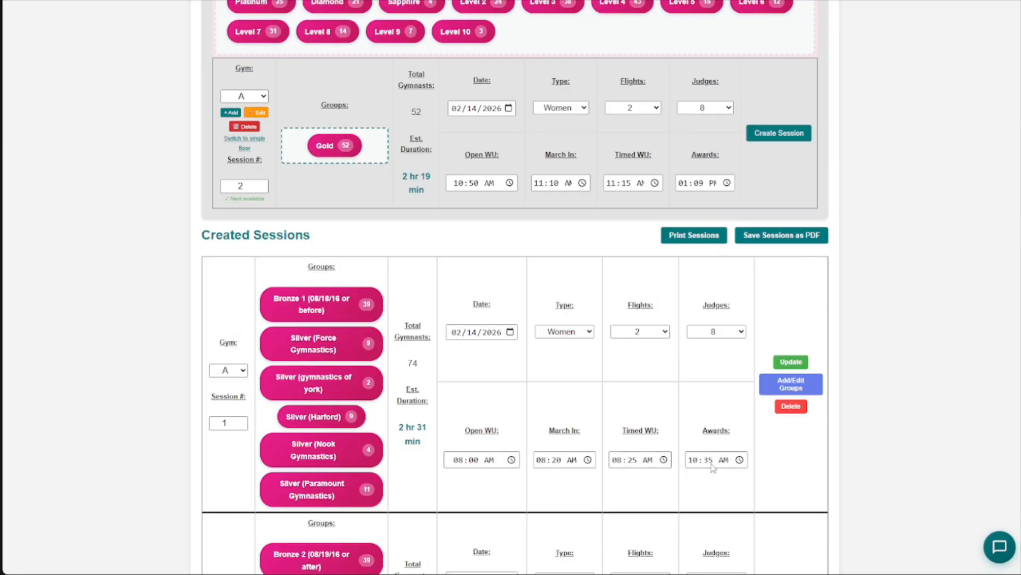
scroll(474, 216, up, 1)
scroll(473, 211, down, 1)
click(474, 183)
text(40)
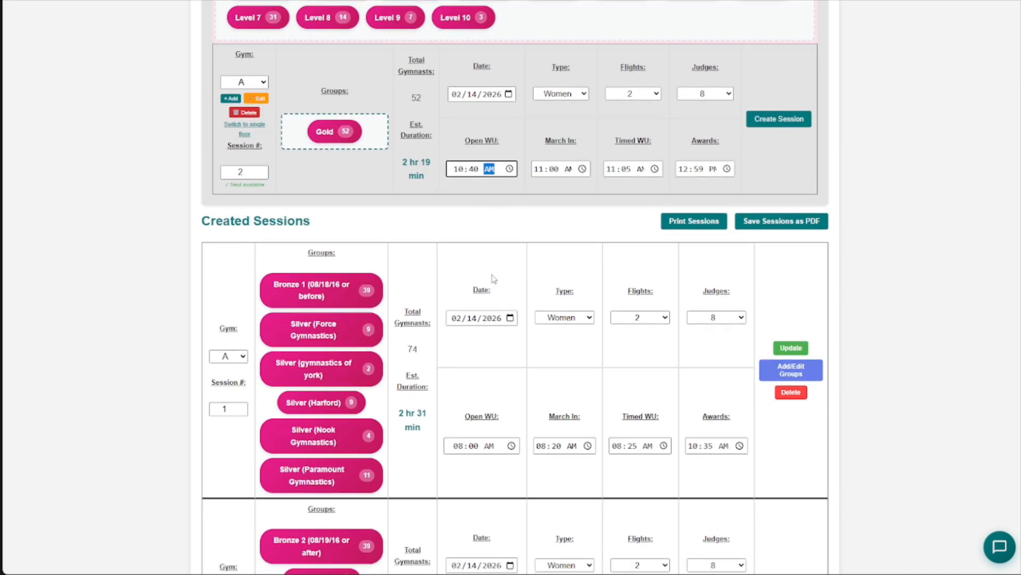
click(682, 184)
text(10)
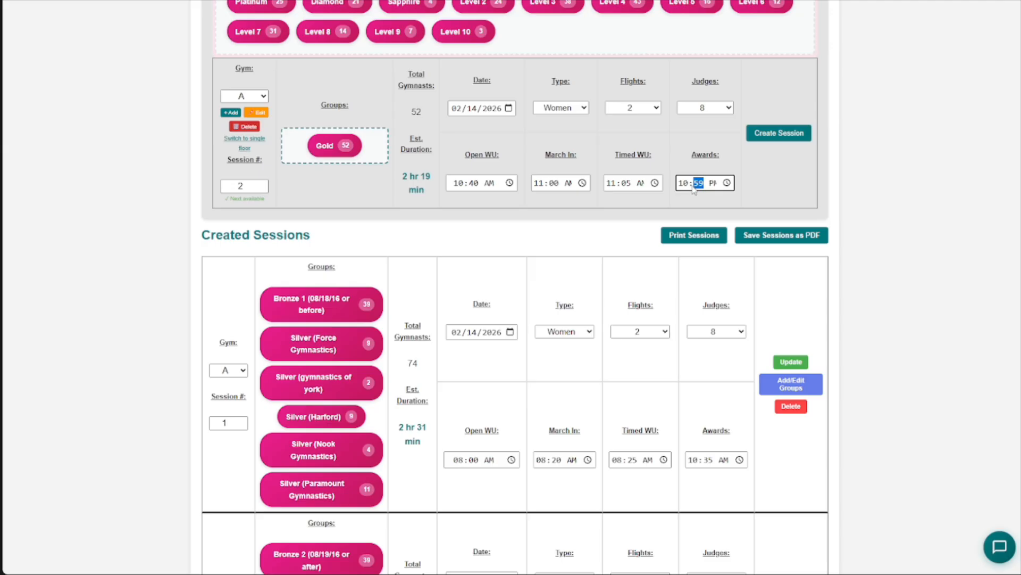
click(685, 185)
key(Right)
text(00)
click(774, 139)
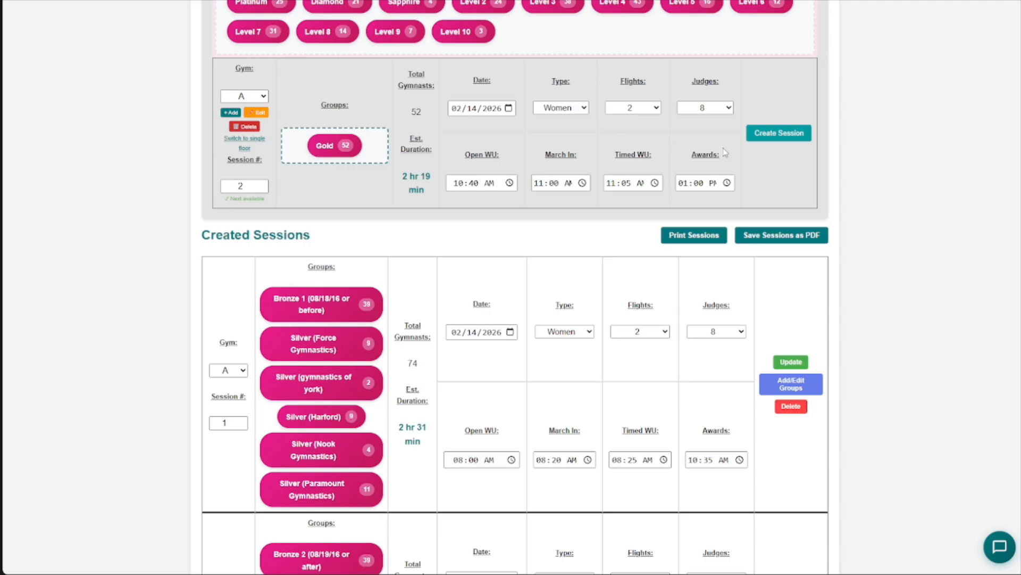
- Open gym A session 1 for group editing and add the women's Diamond group to it
scroll(640, 327, down, 15)
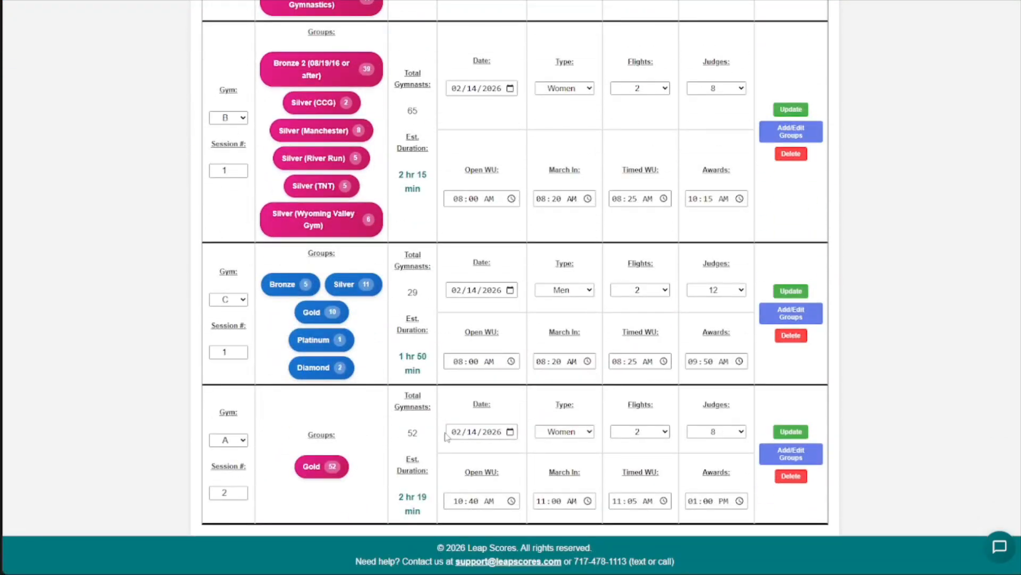
scroll(520, 407, up, 3)
scroll(520, 407, up, 2)
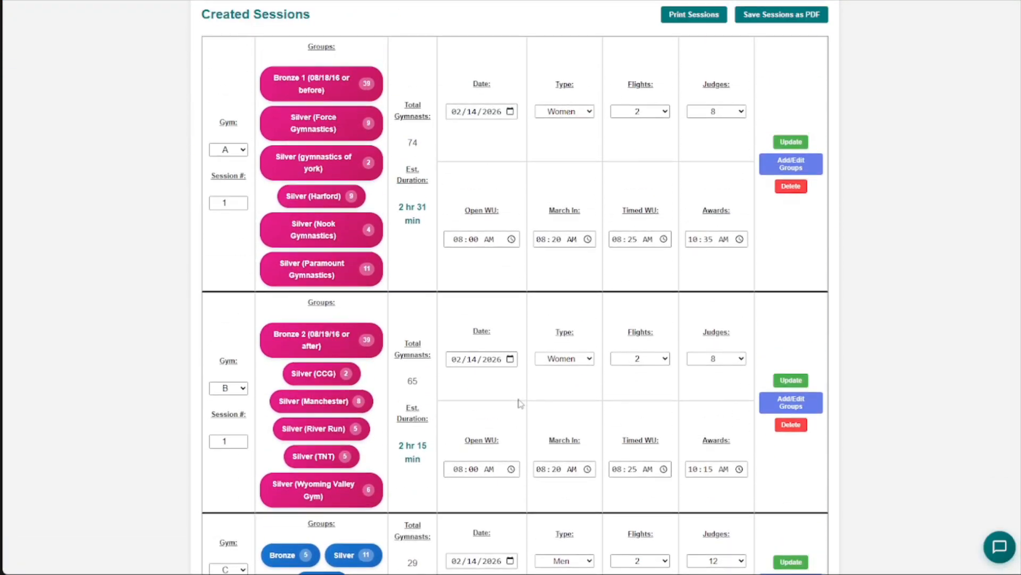
scroll(520, 404, down, 5)
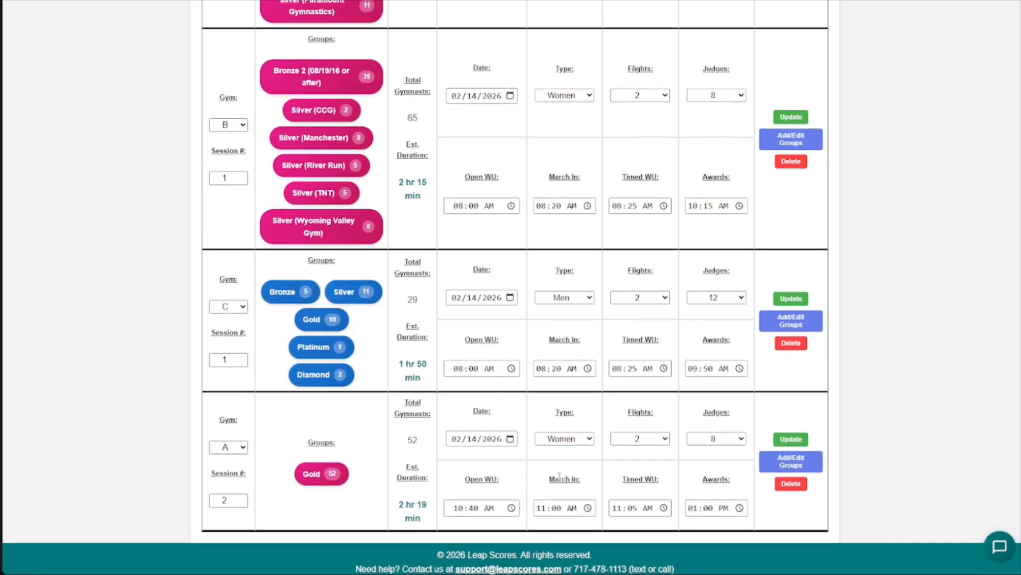
scroll(560, 476, up, 5)
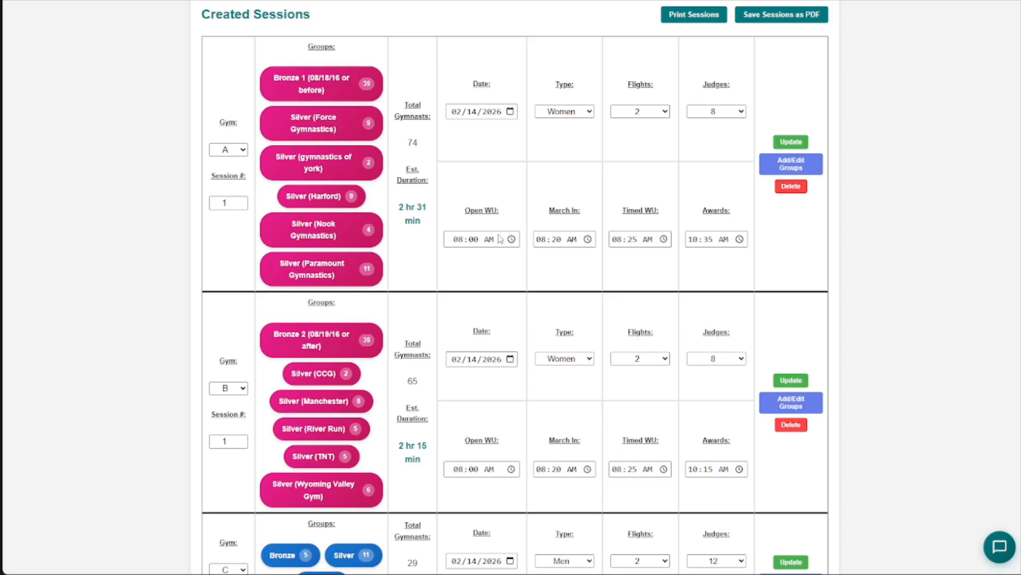
scroll(702, 244, down, 5)
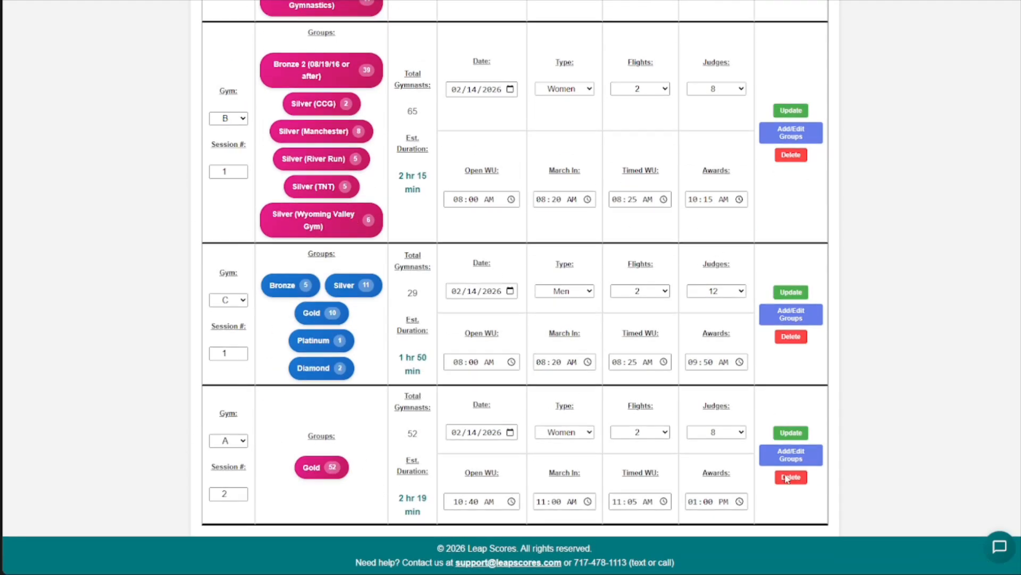
scroll(893, 411, up, 6)
click(795, 219)
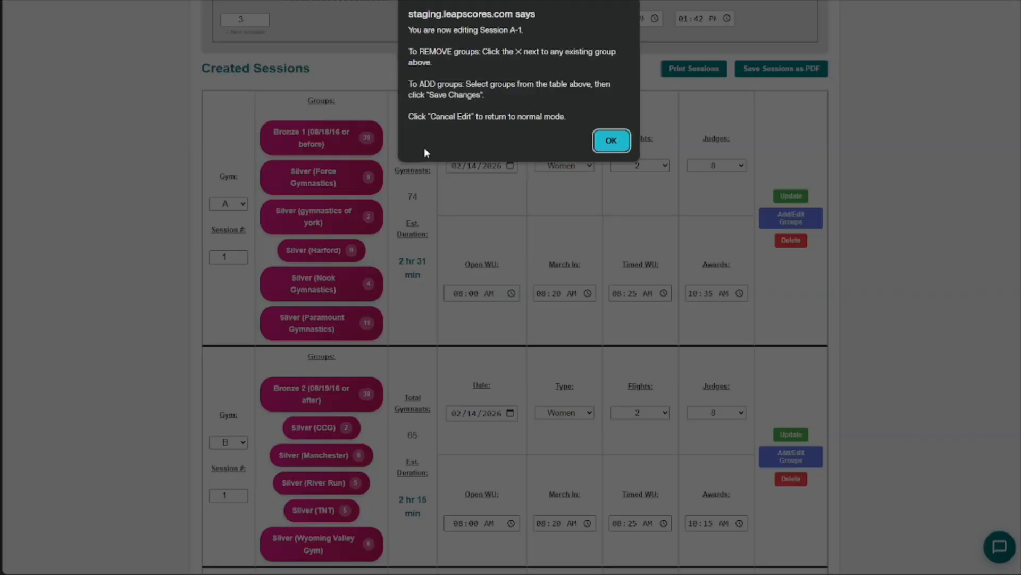
click(610, 141)
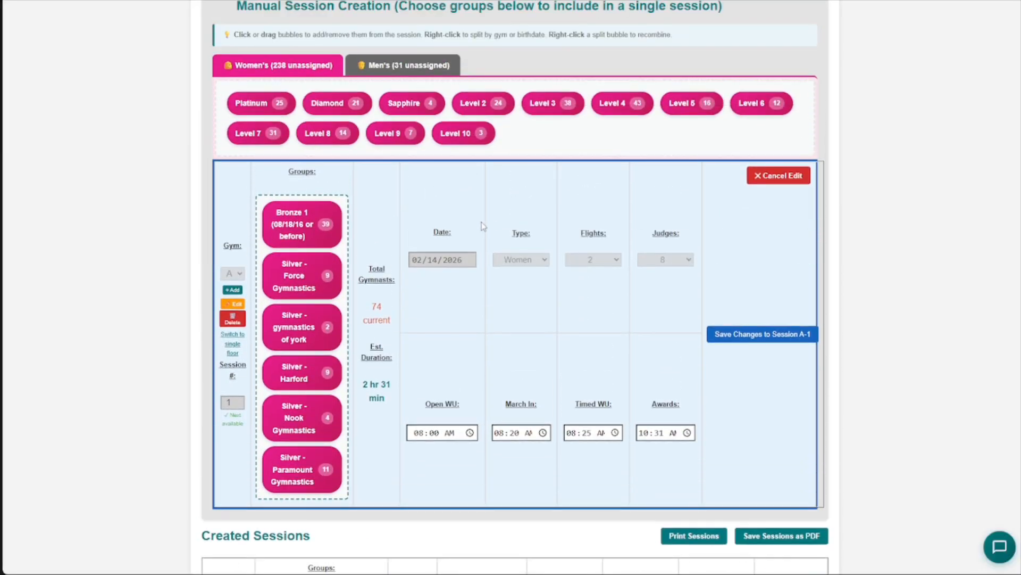
click(327, 103)
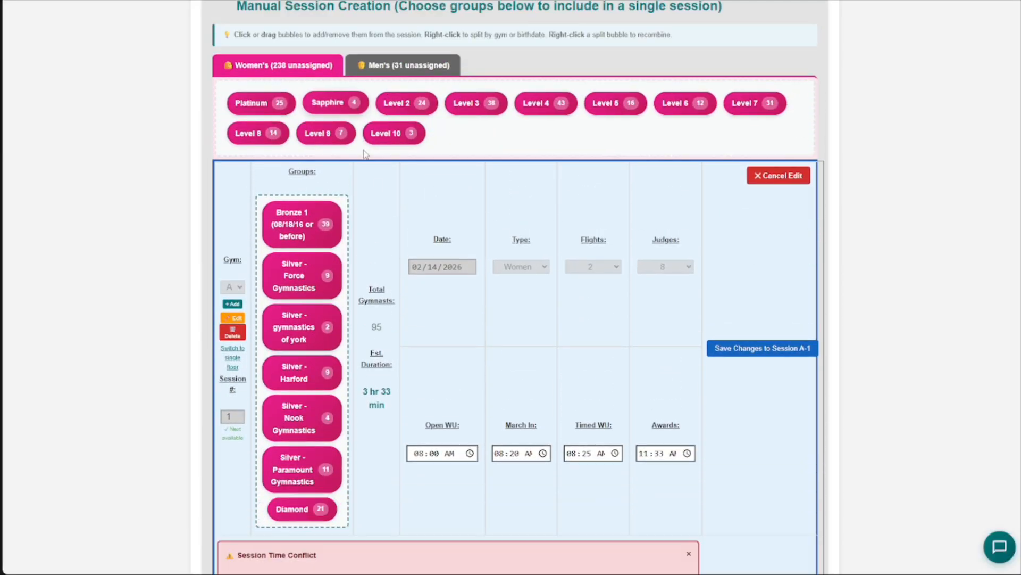
- Examine the session time conflict notice and the edited session's group list, duration and awards time
scroll(420, 254, down, 2)
scroll(419, 248, up, 1)
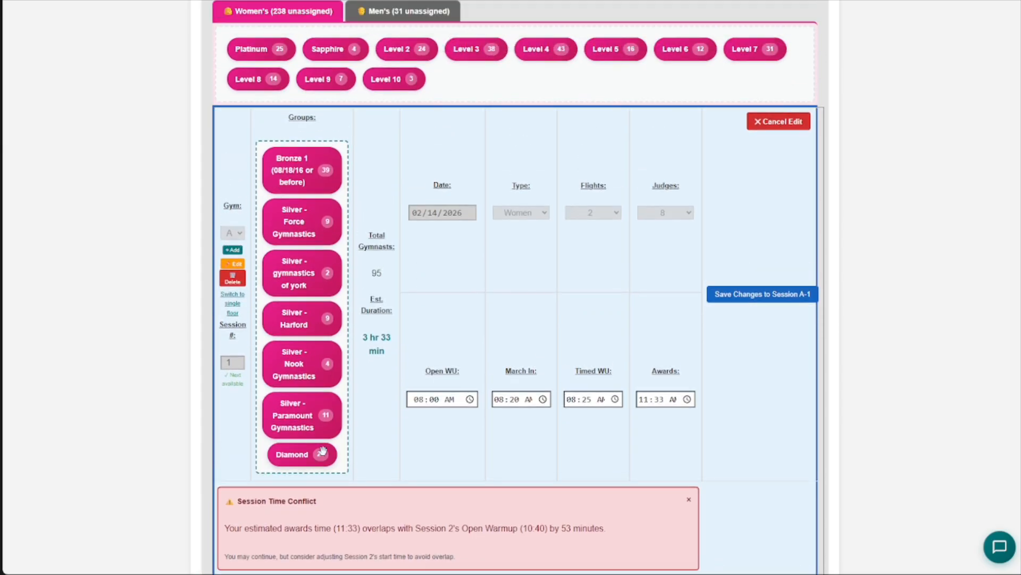
scroll(376, 372, down, 1)
drag(363, 282, 391, 299)
click(388, 315)
scroll(638, 372, down, 1)
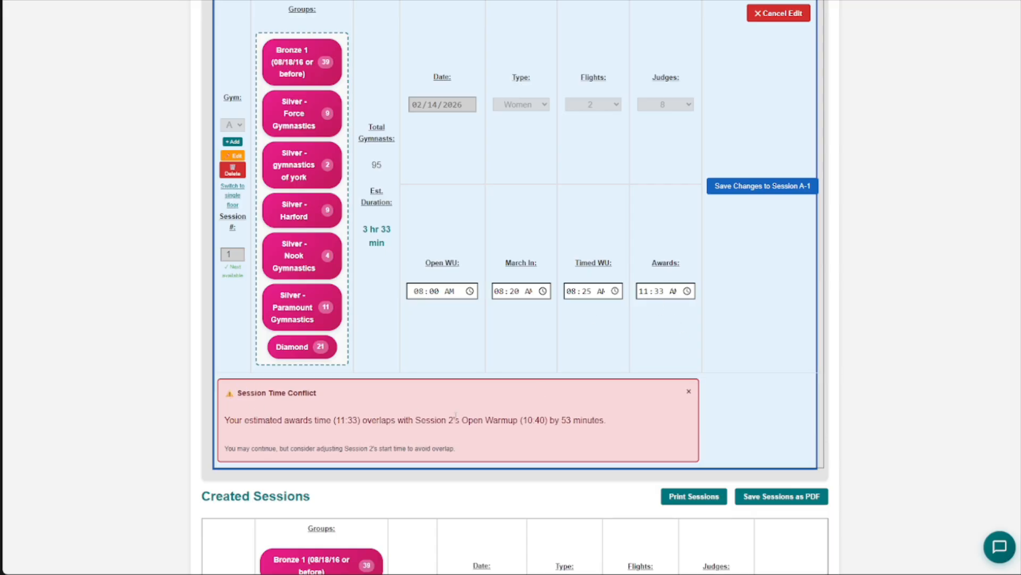
drag(424, 420, 600, 426)
click(542, 434)
click(549, 426)
click(600, 426)
scroll(448, 411, down, 1)
scroll(448, 411, up, 1)
scroll(487, 392, down, 2)
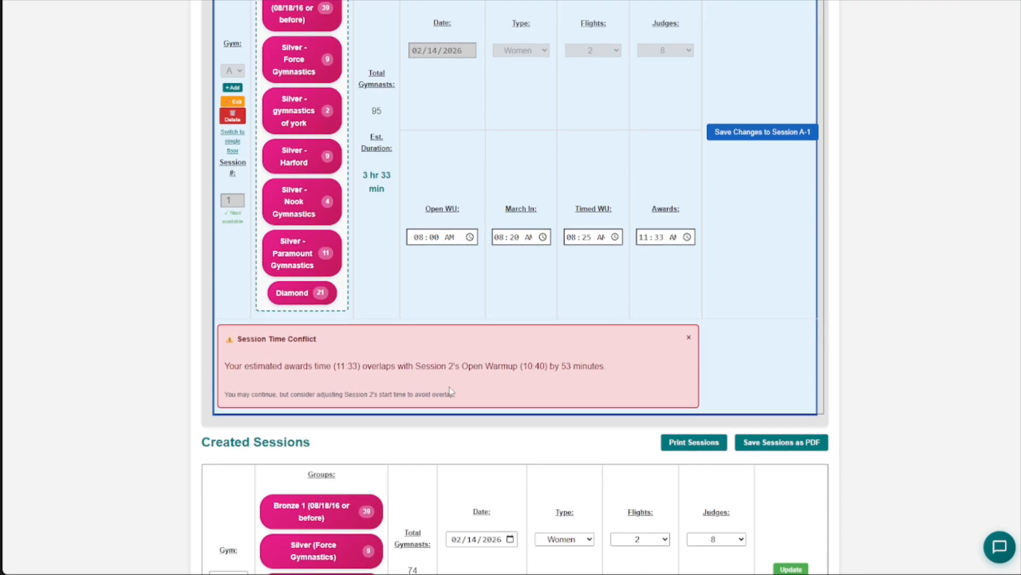
drag(228, 340, 430, 342)
click(367, 341)
click(439, 345)
- Set the edited session's awards time to 11:35 AM and save the changes to Session A-1
scroll(550, 360, up, 1)
click(665, 238)
click(755, 134)
- Set the open warm-up of gym A session 2 to 11:40 AM and check its estimated duration
scroll(691, 266, down, 10)
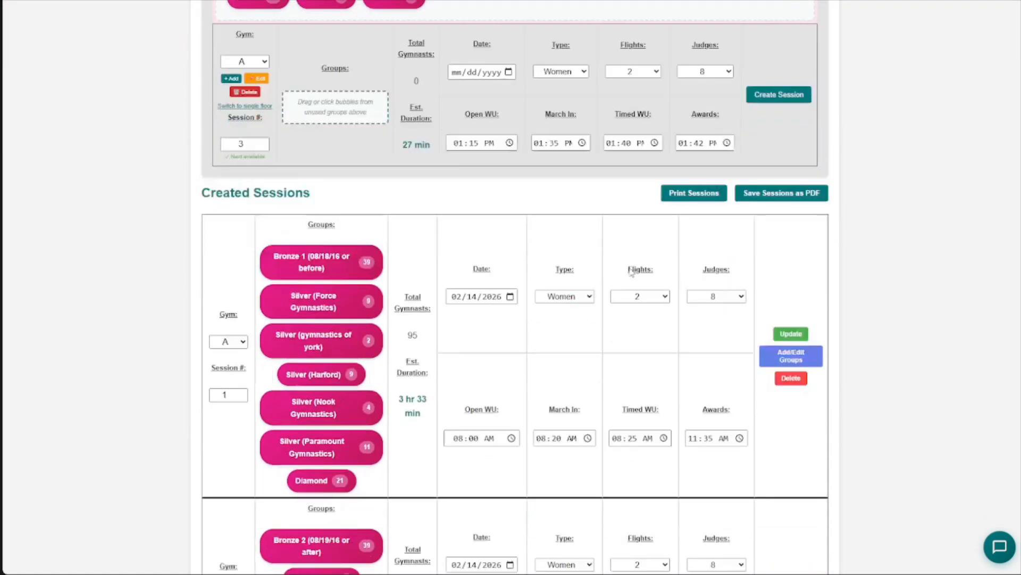
scroll(616, 260, down, 1)
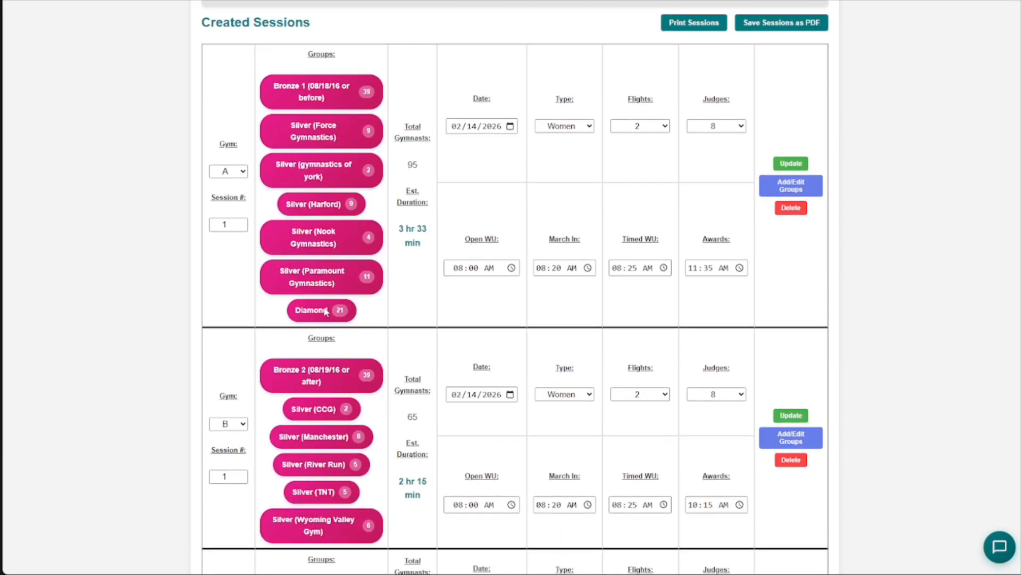
scroll(712, 292, down, 5)
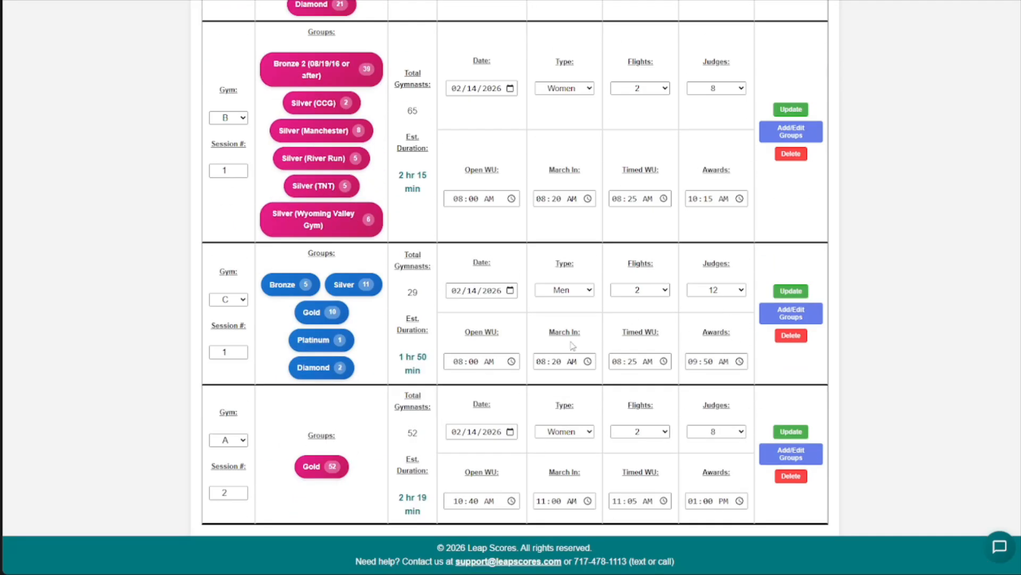
click(458, 503)
text(11:40)
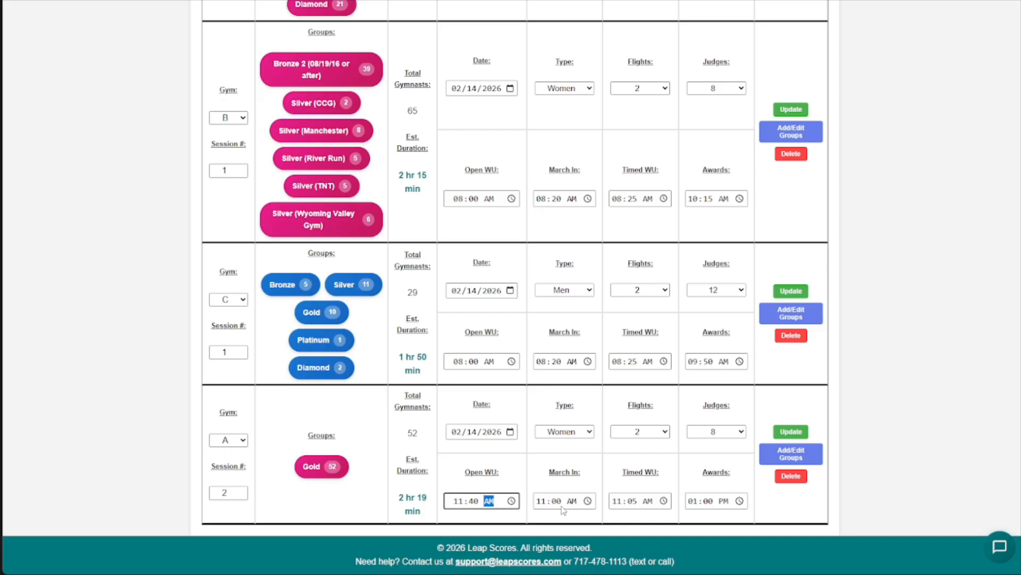
click(431, 502)
drag(398, 500, 426, 499)
click(419, 508)
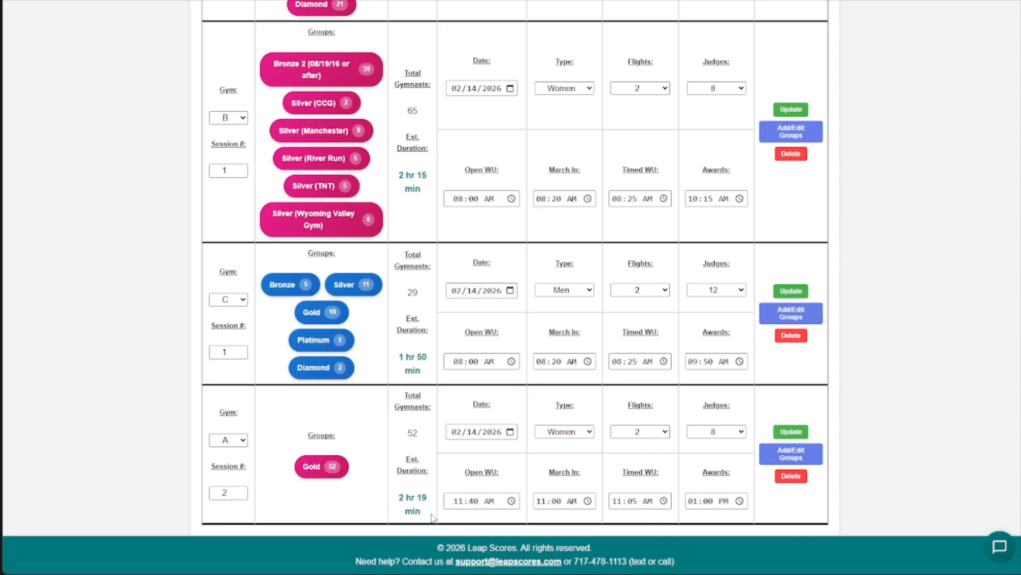
- Set gym A session 2's march-in to 12:00 PM, timed warm-up to 12:05 AM and awards to 02:00 PM, and update the session
click(554, 501)
text(1200)
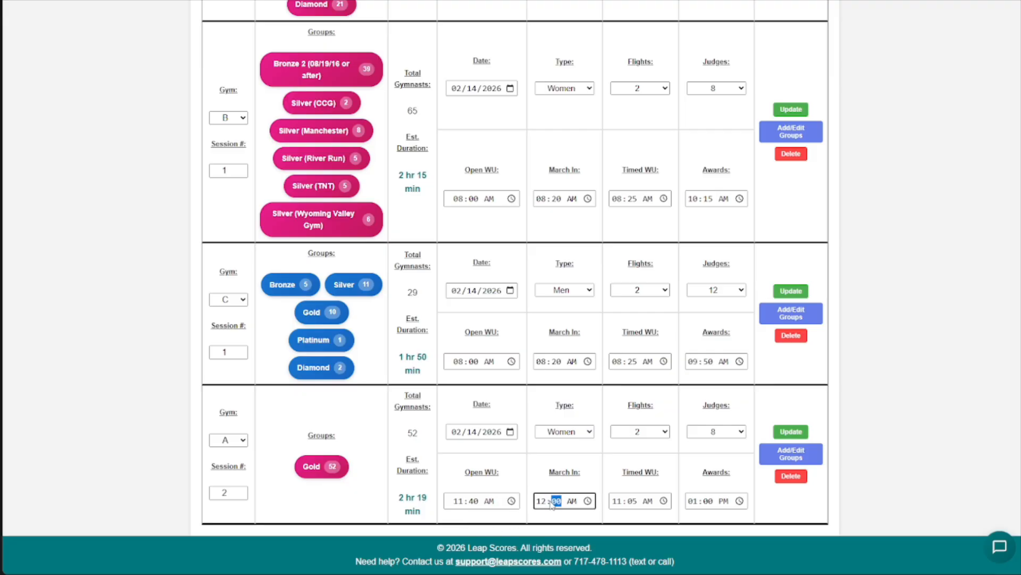
text(p)
click(616, 501)
text(12)
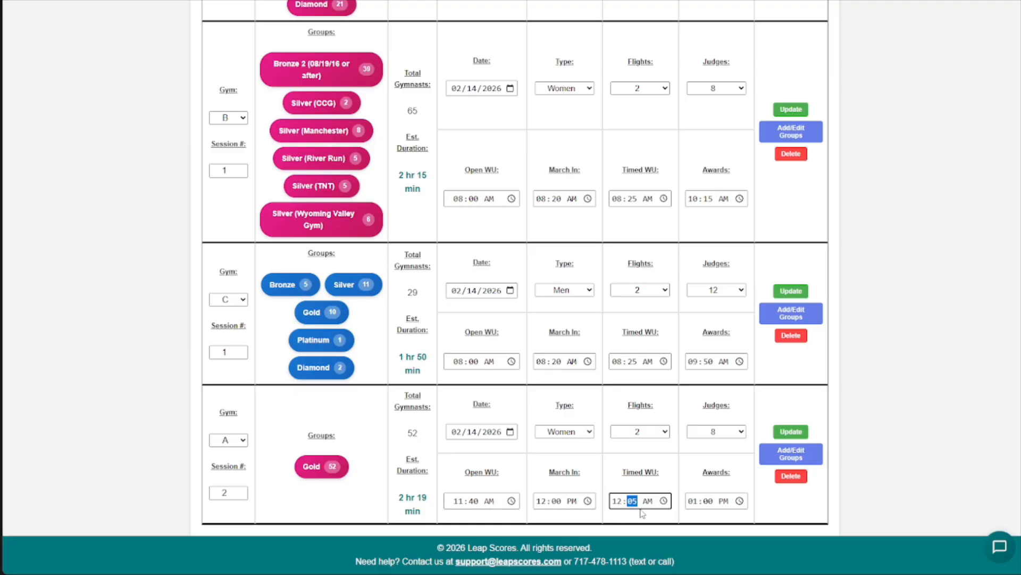
click(692, 501)
text(2)
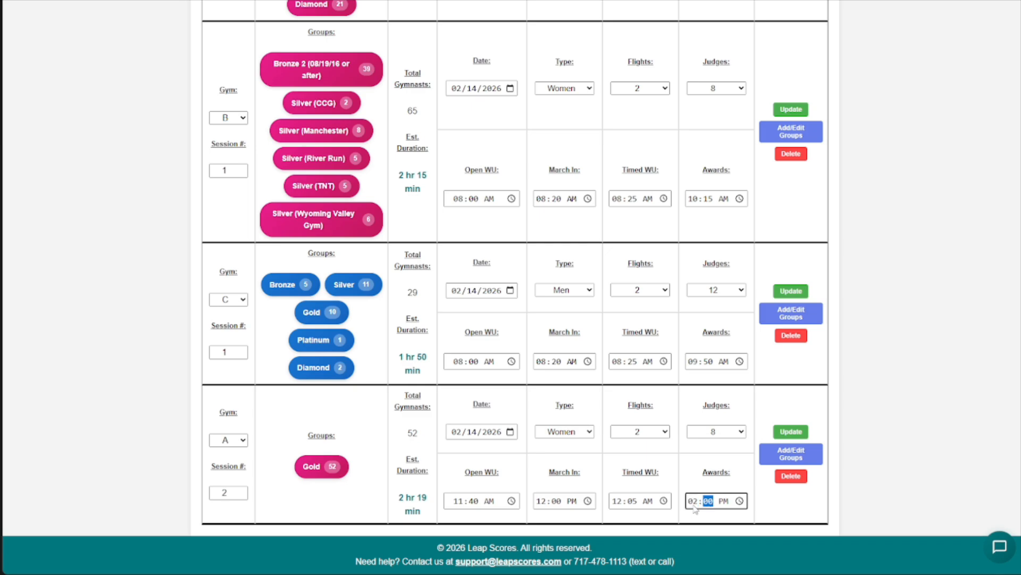
click(794, 433)
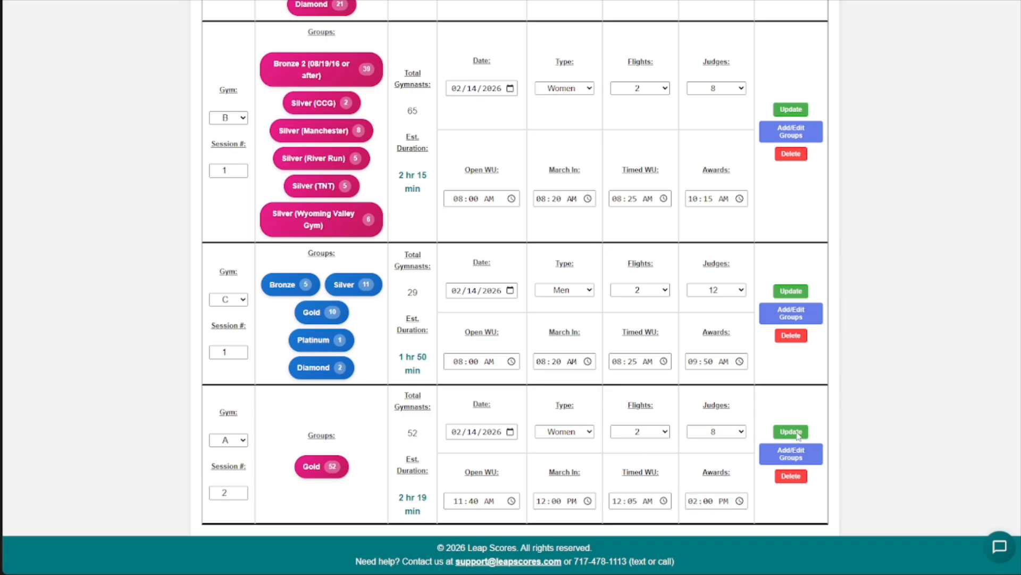
- Review the created sessions and open their print preview
scroll(799, 437, down, 16)
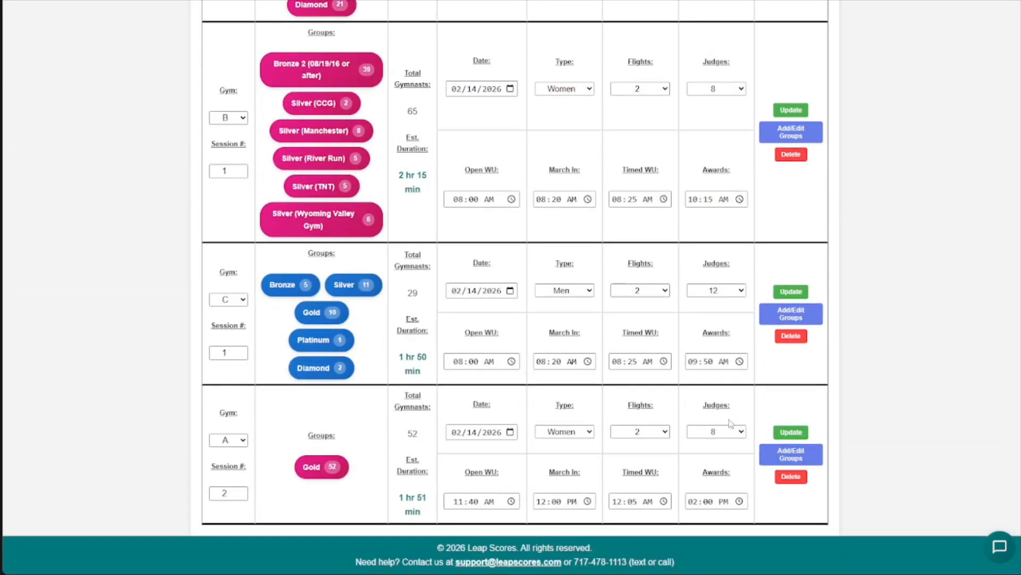
scroll(565, 434, up, 2)
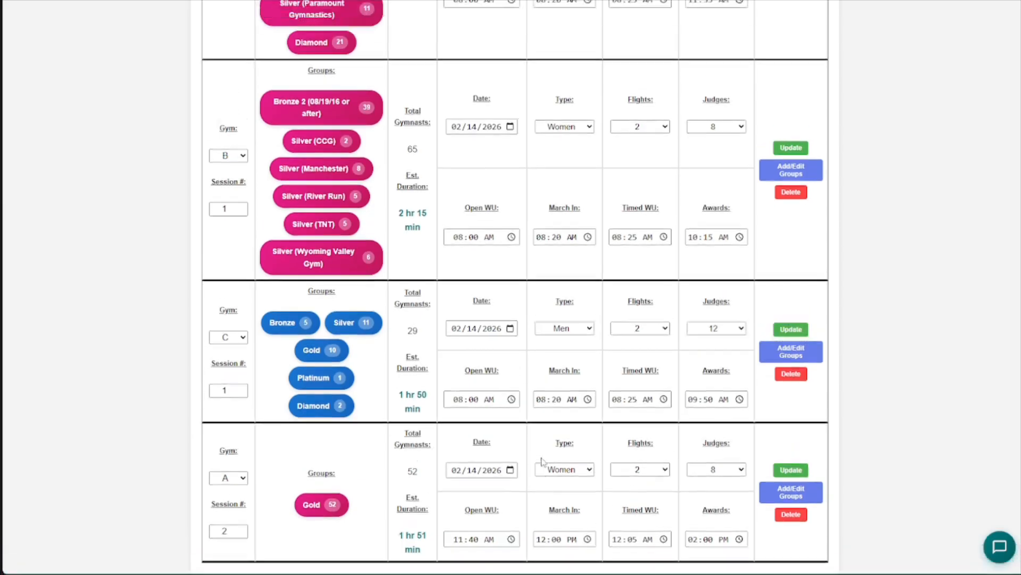
scroll(535, 459, down, 2)
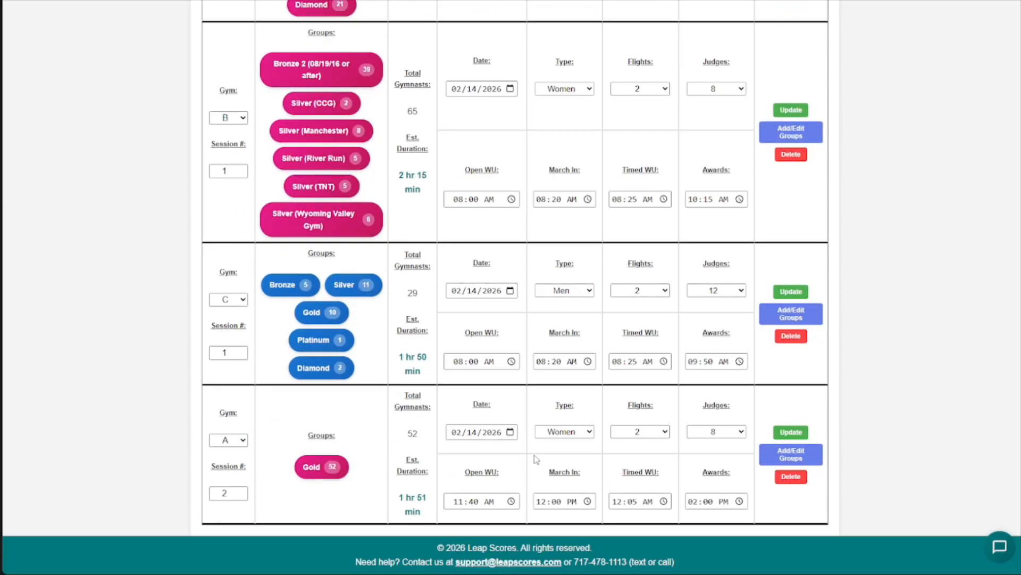
scroll(551, 407, up, 8)
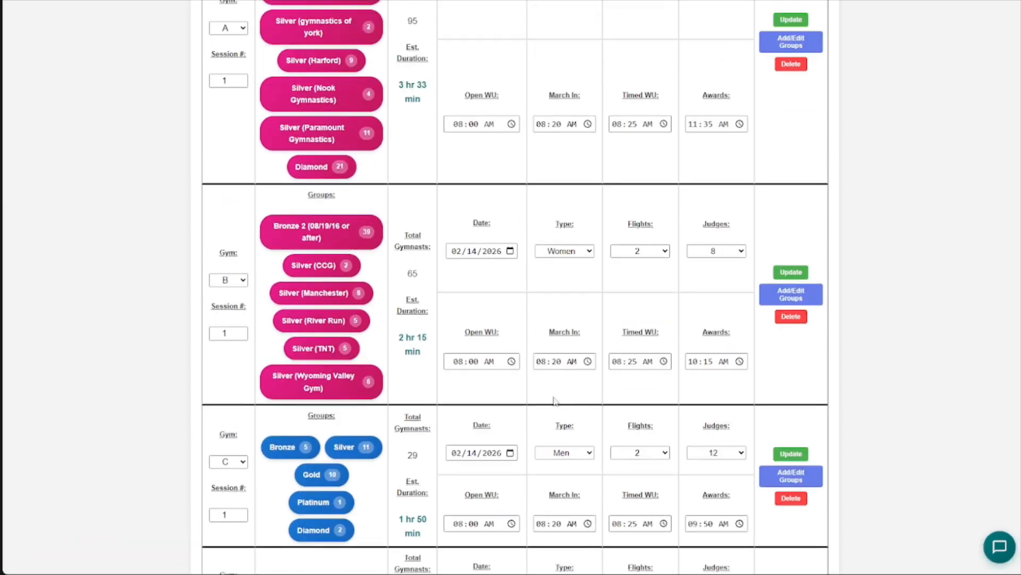
scroll(732, 362, down, 3)
scroll(737, 319, up, 5)
scroll(682, 367, down, 2)
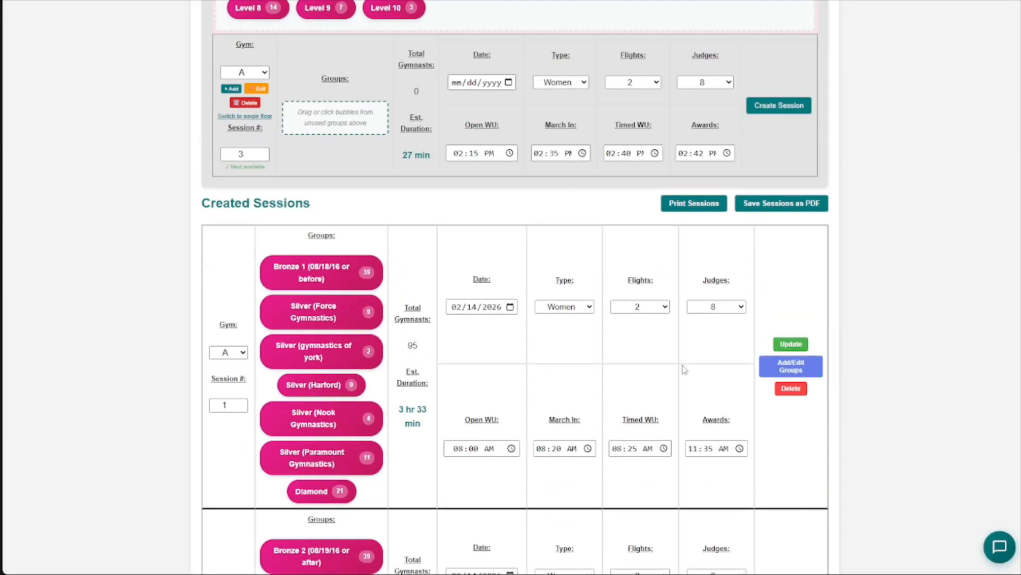
click(705, 209)
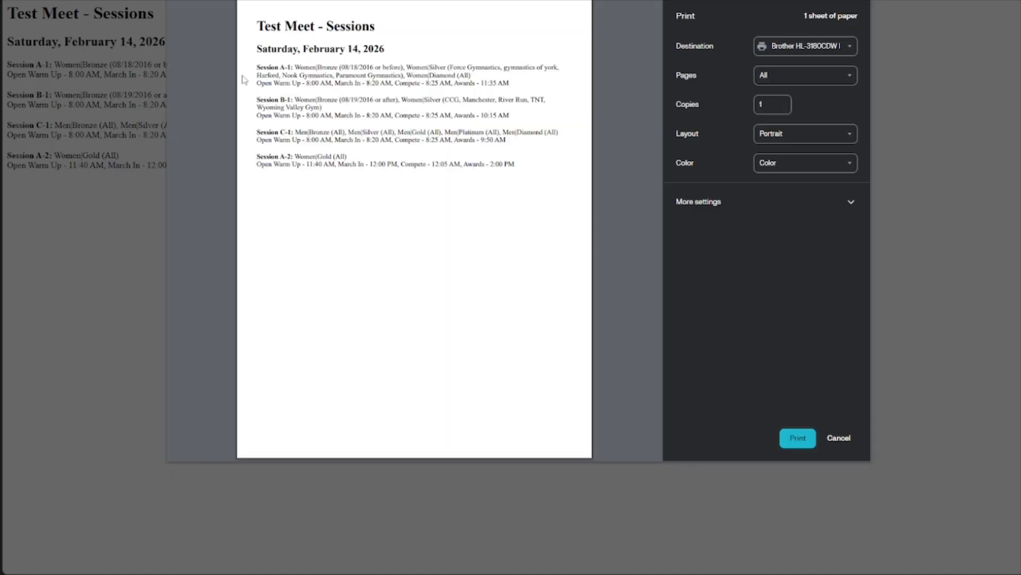
- Check the groups and times of each session in the print preview, and leave it without printing
drag(256, 66, 292, 67)
click(315, 79)
double_click(300, 64)
click(339, 68)
drag(343, 66, 377, 67)
click(386, 68)
drag(449, 67, 550, 68)
click(354, 67)
click(839, 438)
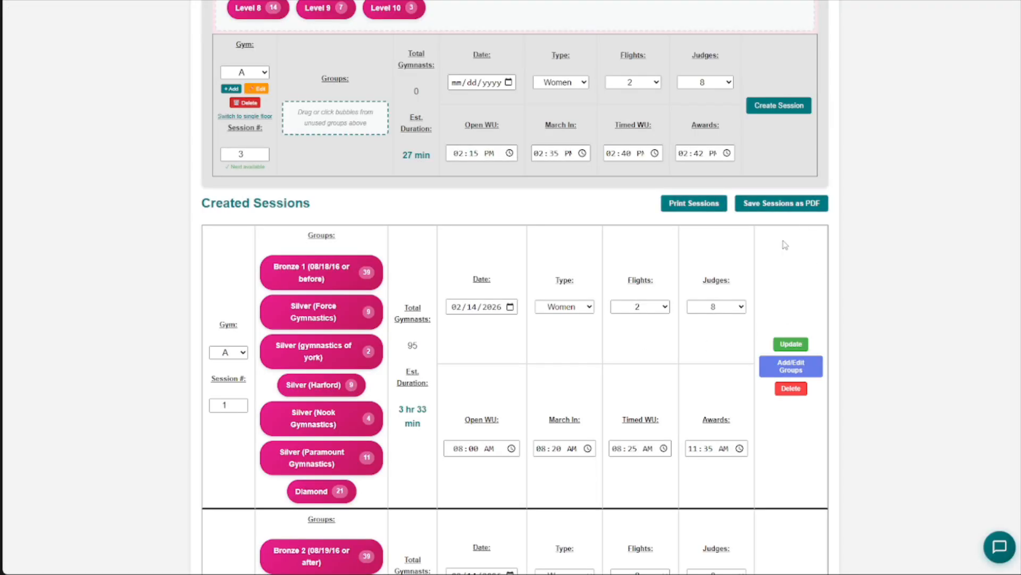
- Delete the created sessions A-1, B-1, C-1 and A-2, confirming each deletion
scroll(697, 229, down, 1)
scroll(625, 287, down, 1)
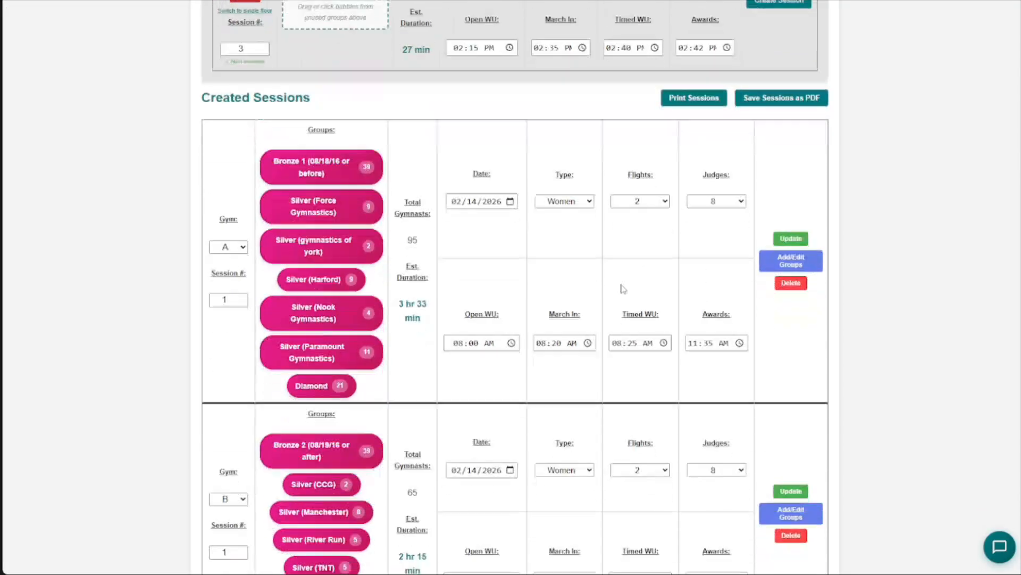
scroll(531, 298, up, 2)
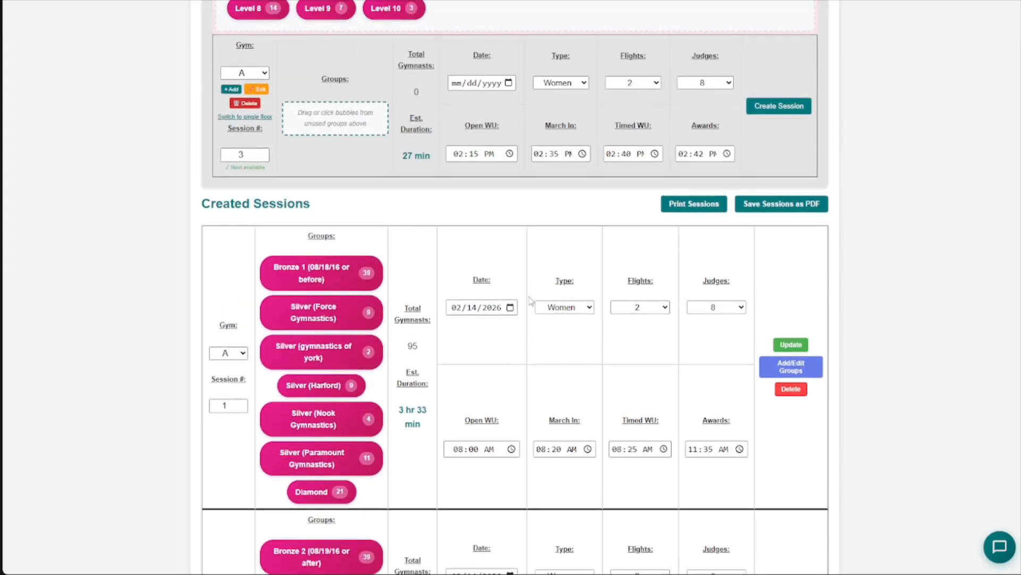
scroll(532, 299, down, 2)
click(791, 280)
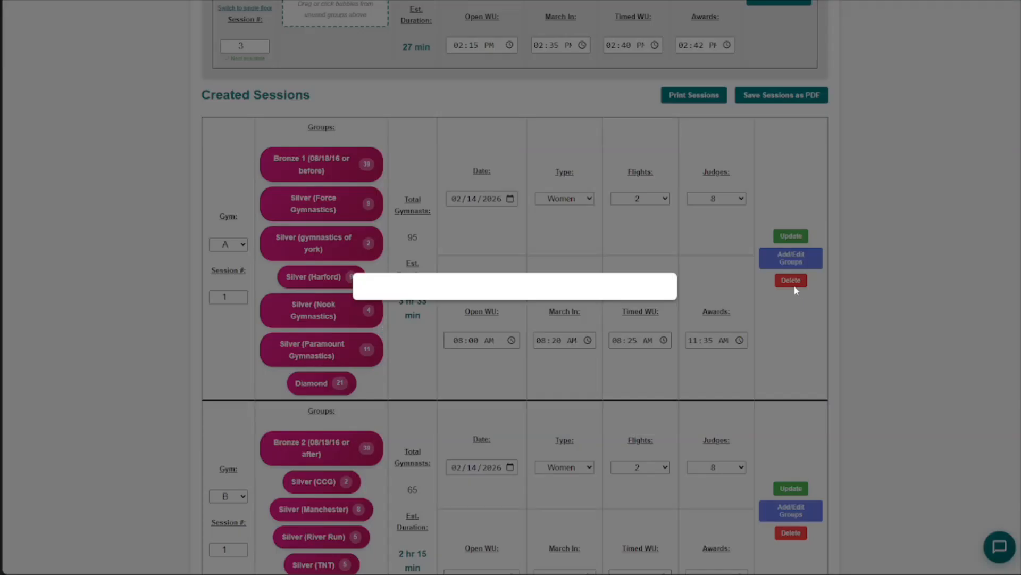
click(417, 307)
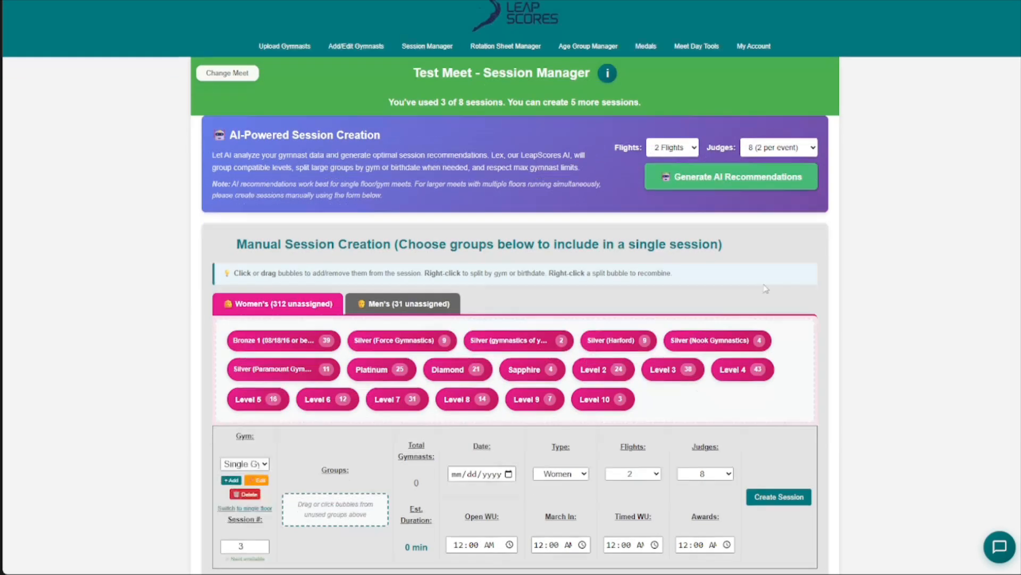
click(791, 228)
click(433, 308)
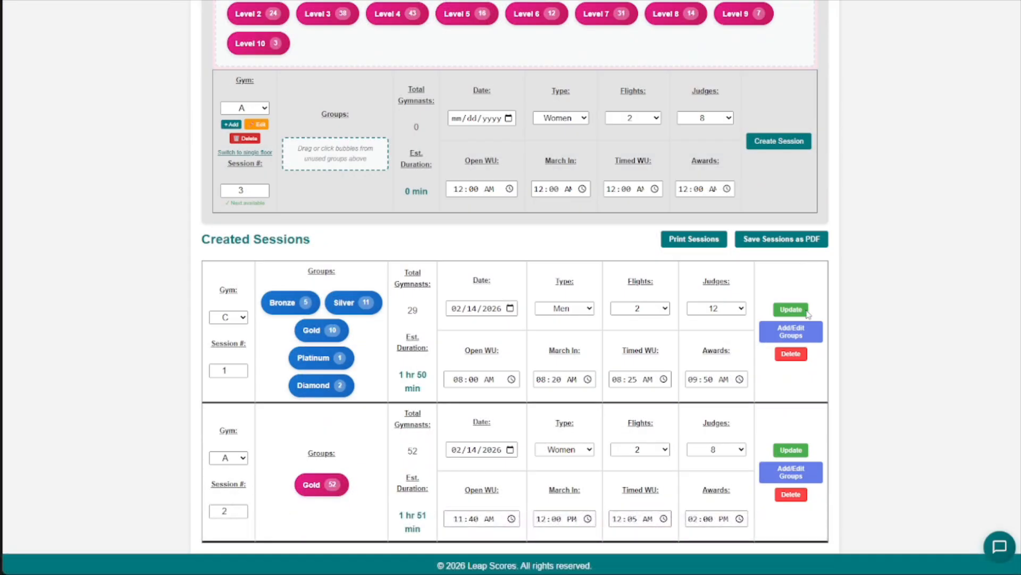
click(792, 354)
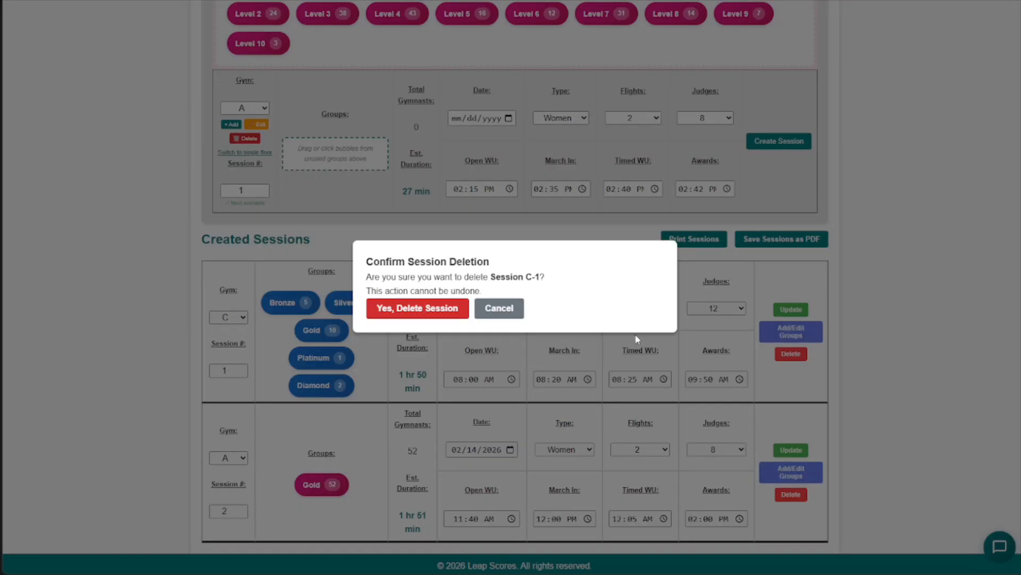
click(417, 308)
click(791, 494)
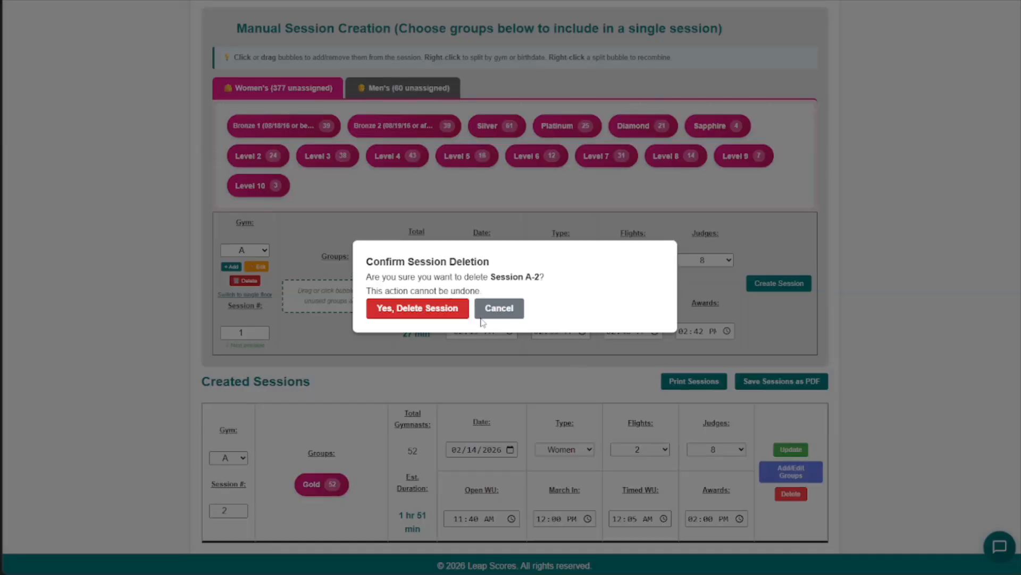
click(453, 316)
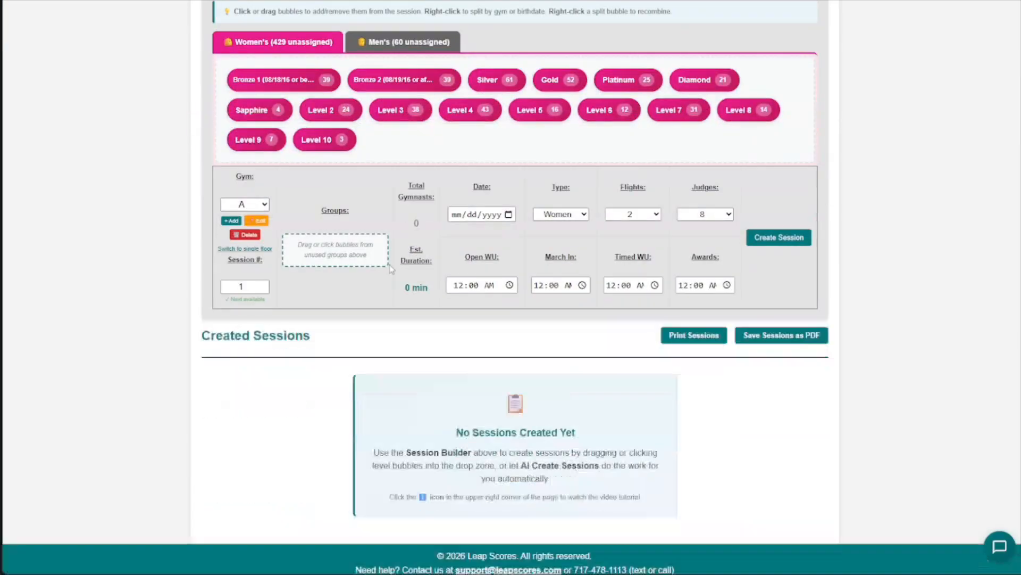
- Delete gyms A, B and C and switch the meet to a single floor
click(249, 236)
click(557, 85)
click(617, 63)
click(249, 235)
click(559, 81)
click(618, 64)
click(253, 237)
click(557, 84)
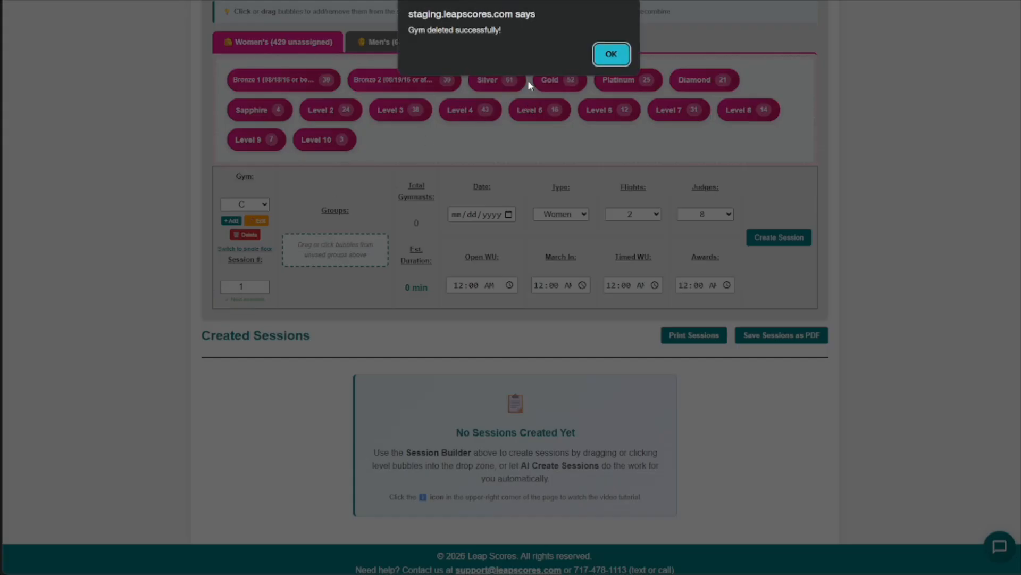
click(611, 62)
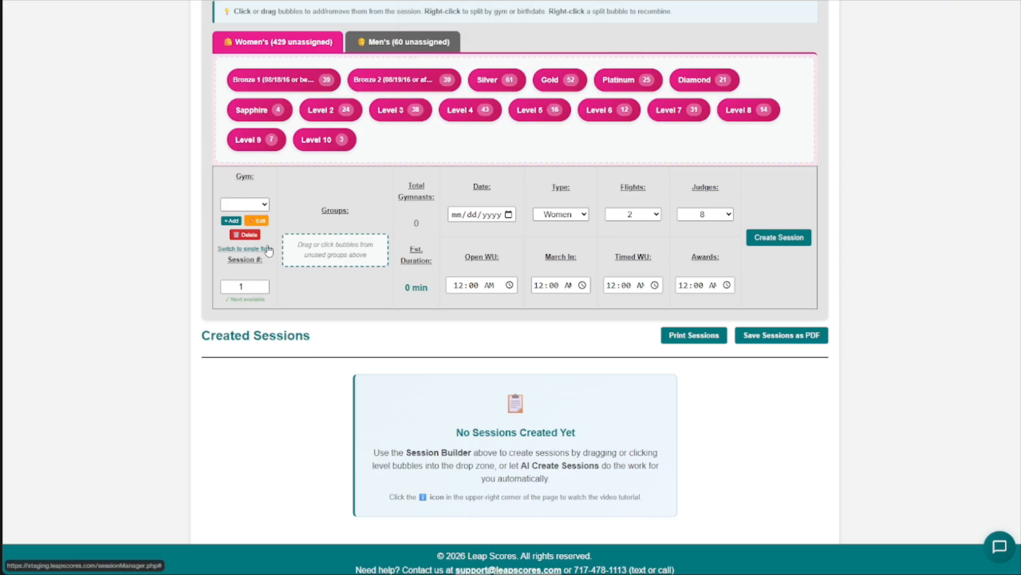
click(246, 249)
- Recombine the women's split Bronze groups into one group
scroll(417, 302, up, 5)
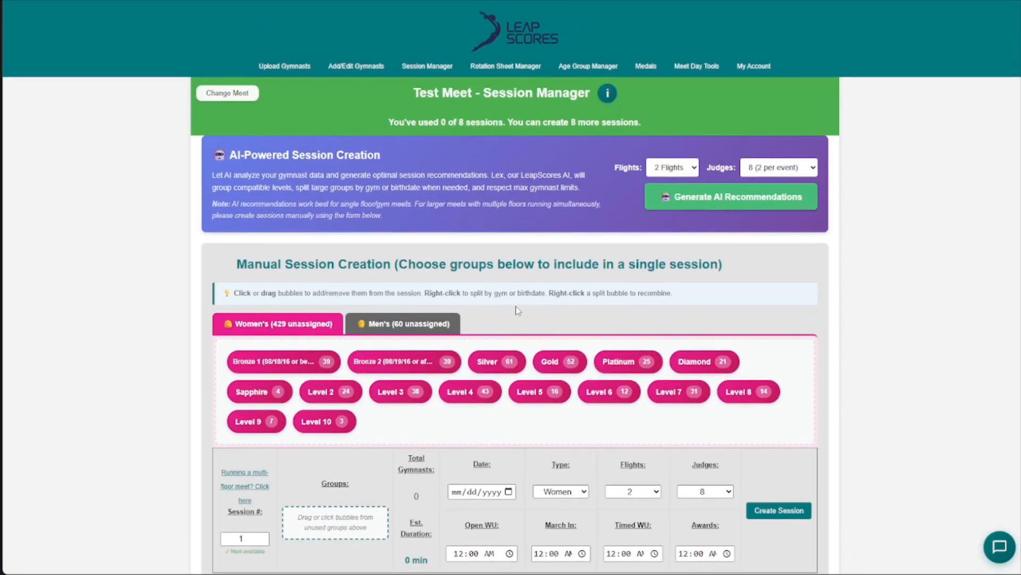
click(326, 361)
scroll(511, 266, down, 5)
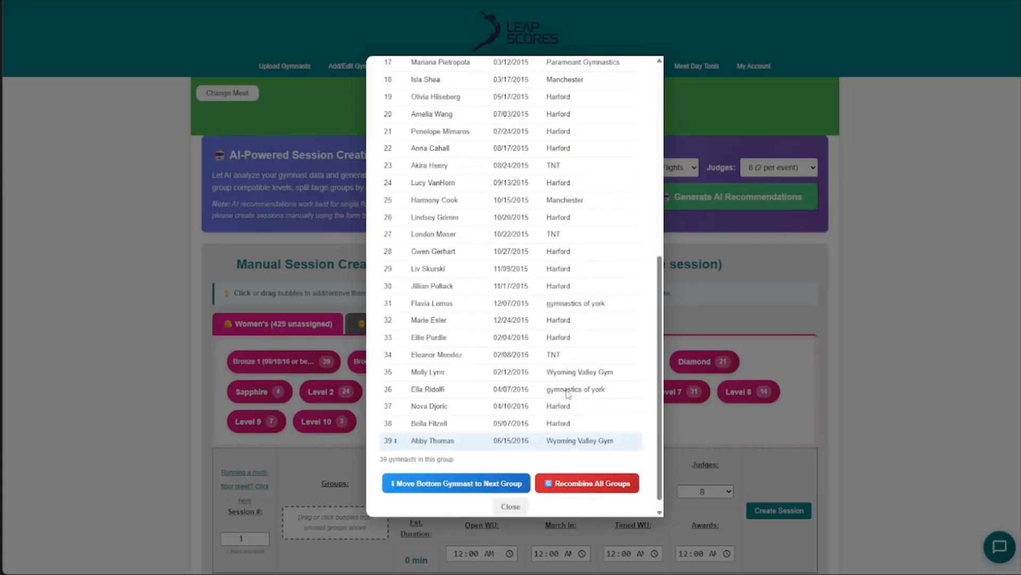
click(584, 470)
click(558, 54)
- Recombine the men's split Bronze groups into one group and return to the women's groups
click(410, 323)
click(326, 361)
click(585, 354)
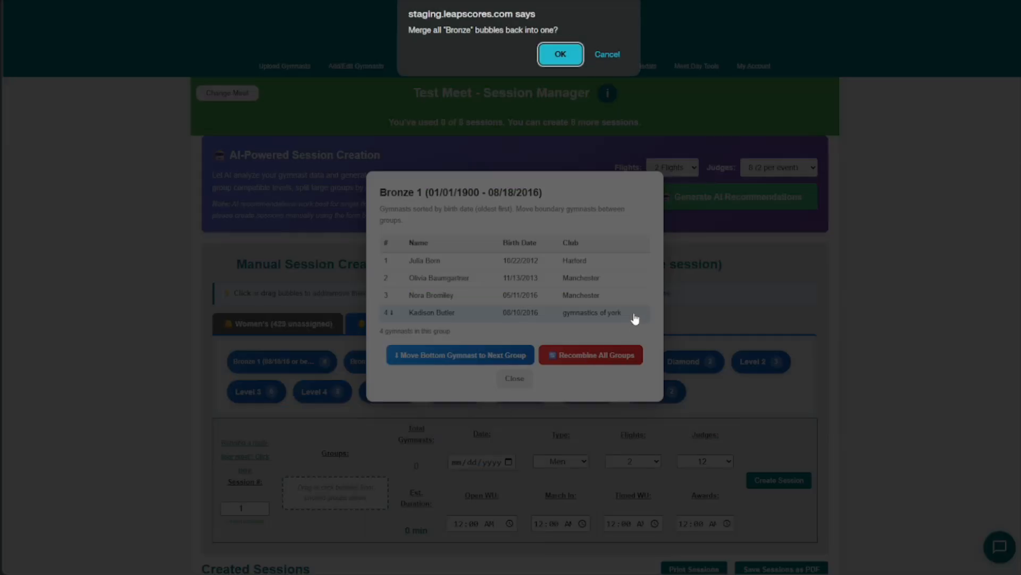
click(573, 57)
click(298, 326)
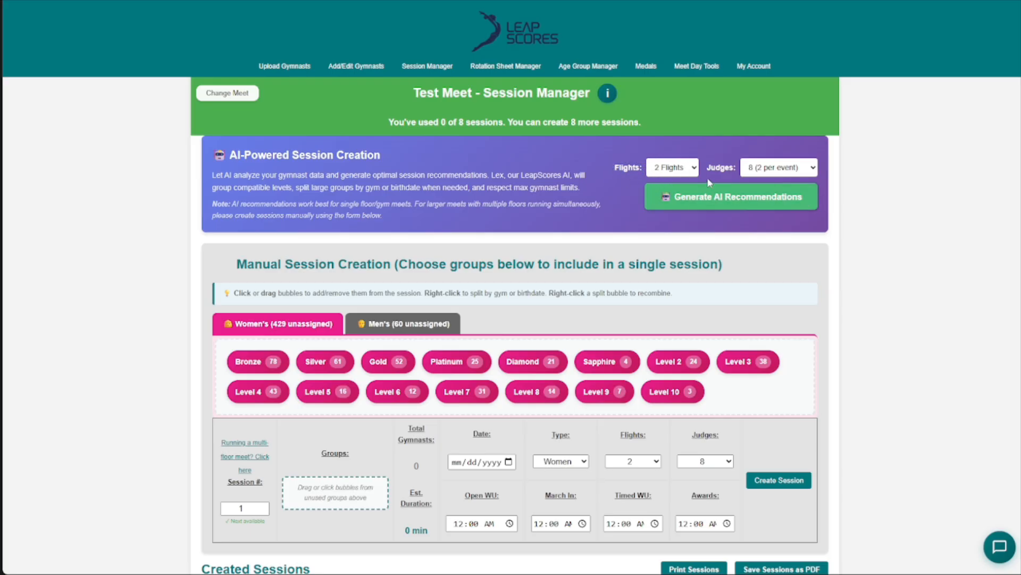
- Generate AI session recommendations with 2 flights and 8 judges (2 per event)
click(742, 167)
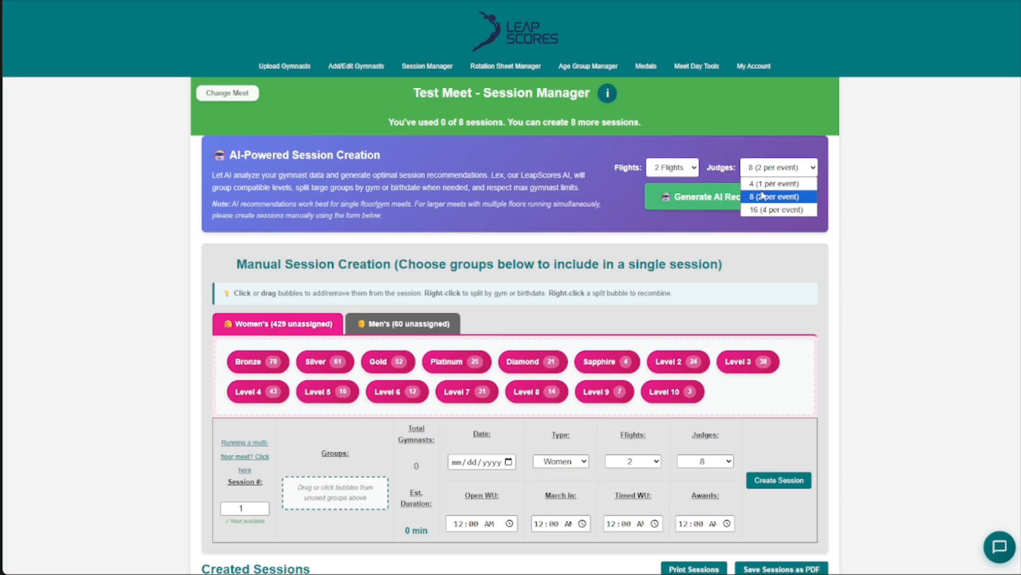
click(771, 193)
click(707, 201)
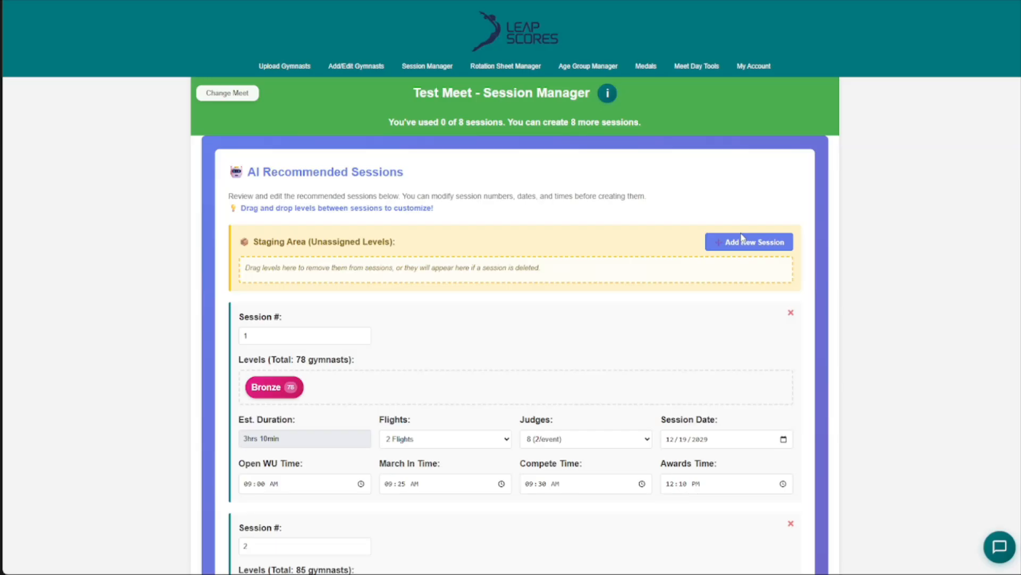
- Examine the levels, estimated durations and times of the first AI recommended sessions
scroll(459, 251, down, 1)
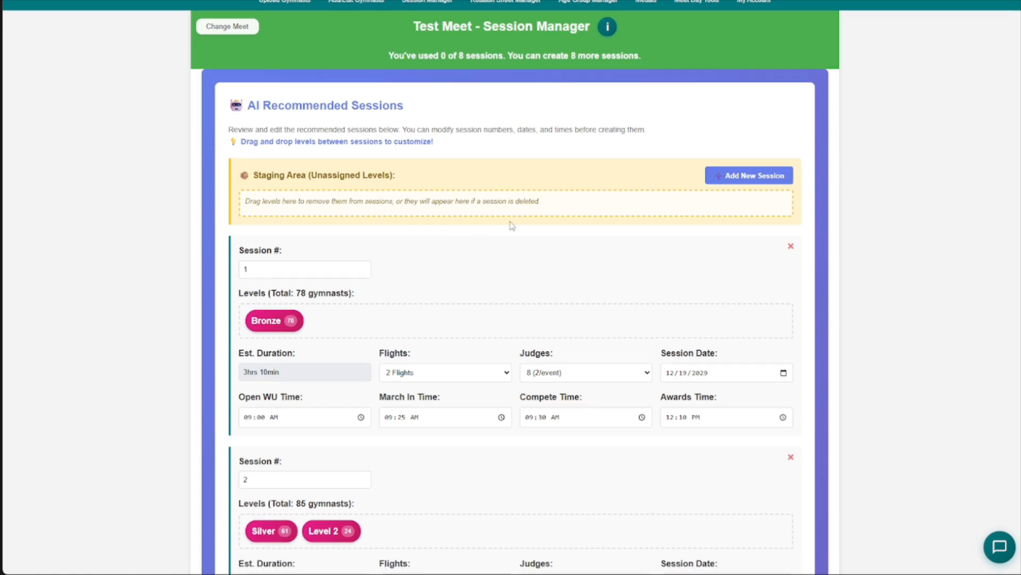
scroll(511, 223, down, 1)
scroll(360, 221, up, 1)
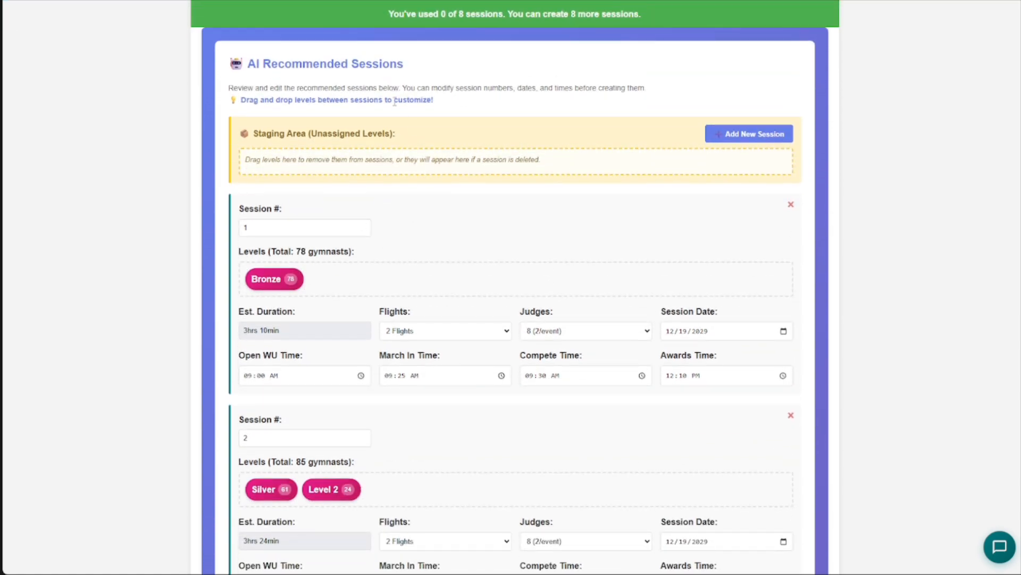
scroll(383, 183, down, 2)
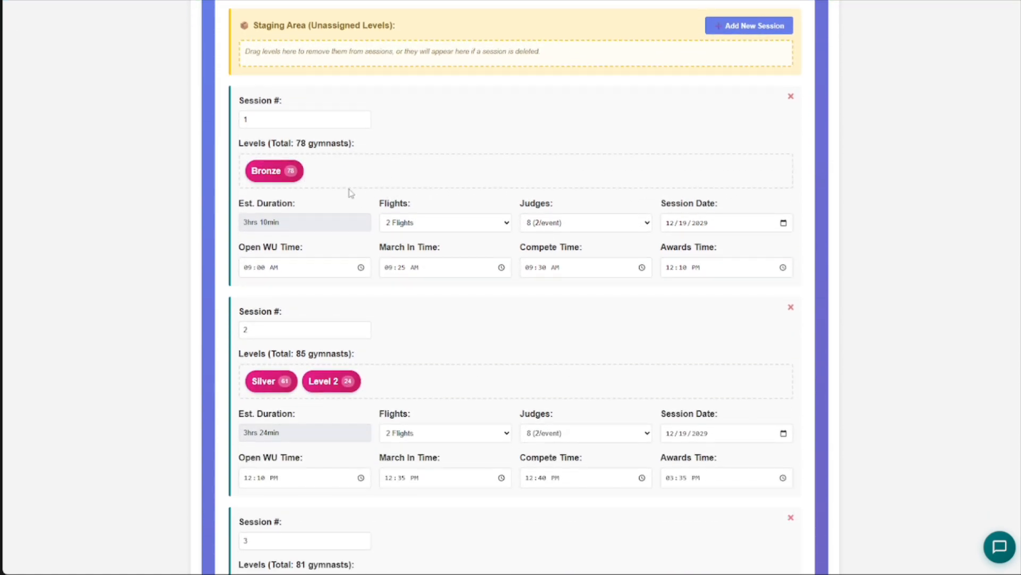
triple_click(291, 222)
click(186, 231)
scroll(310, 296, down, 1)
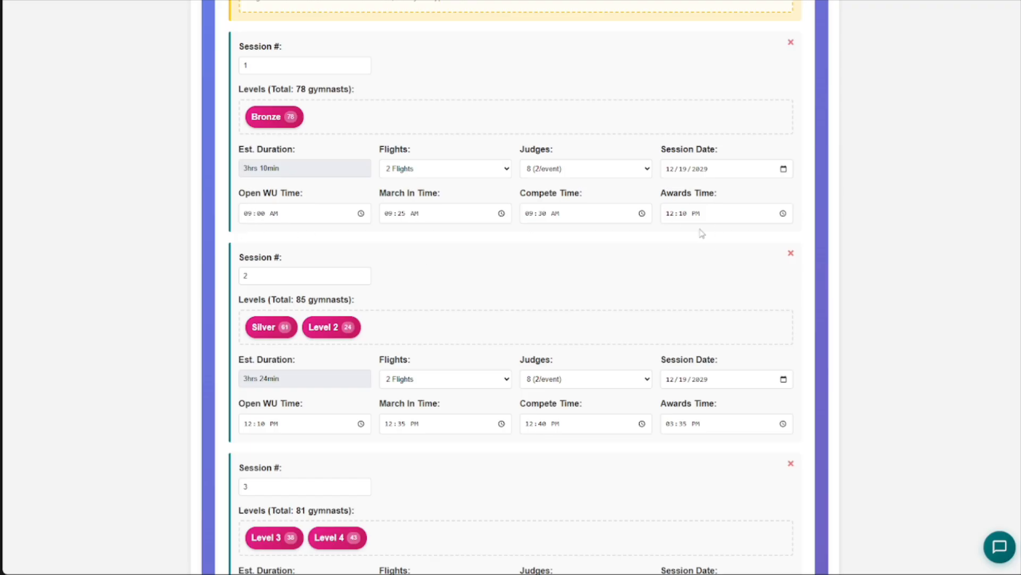
scroll(518, 290, down, 1)
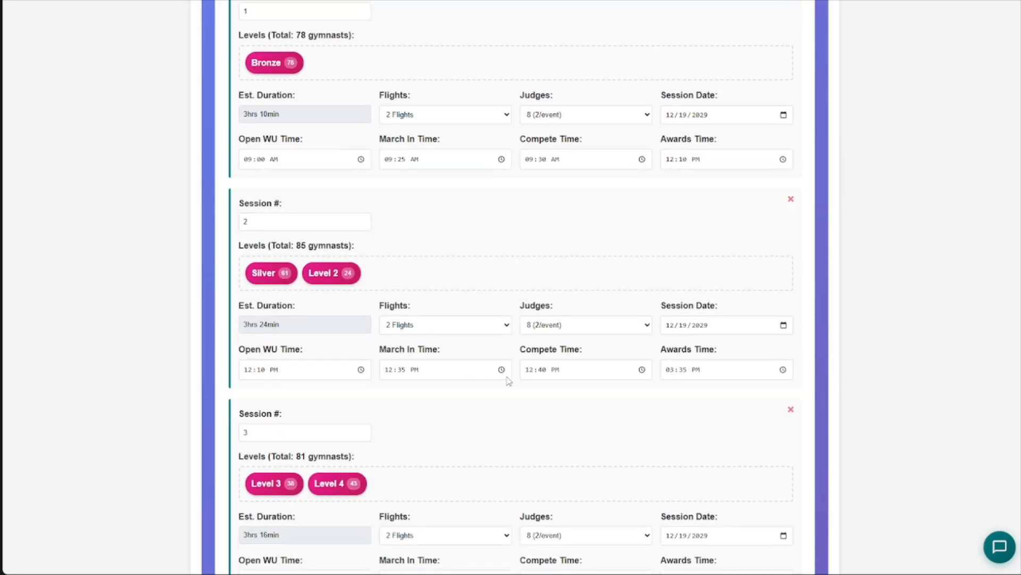
- Try an 8:00 AM open warm-up for recommended session 1, and set it back to 9:00 AM
scroll(553, 384, up, 1)
click(292, 214)
text(8)
click(123, 227)
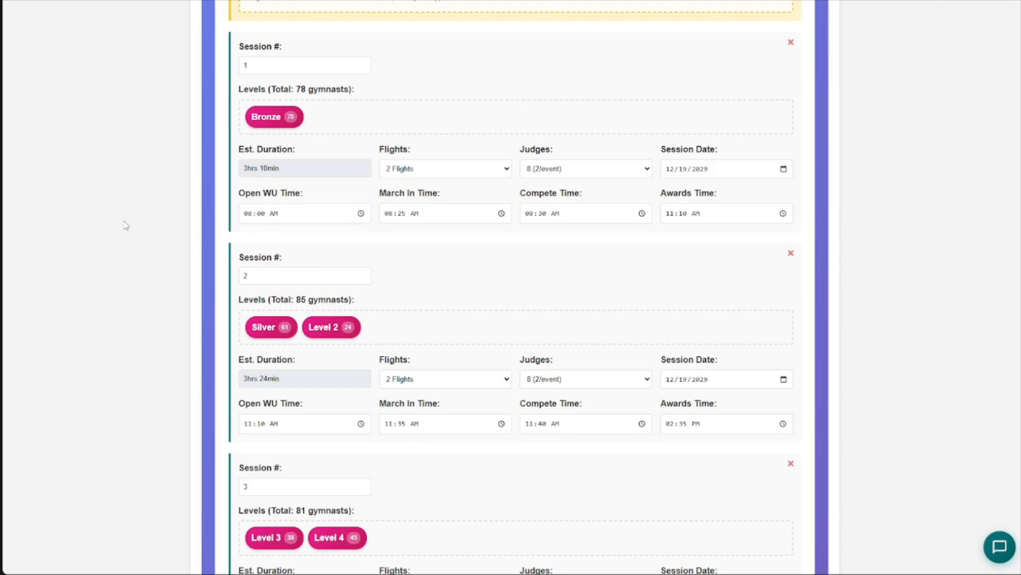
click(247, 218)
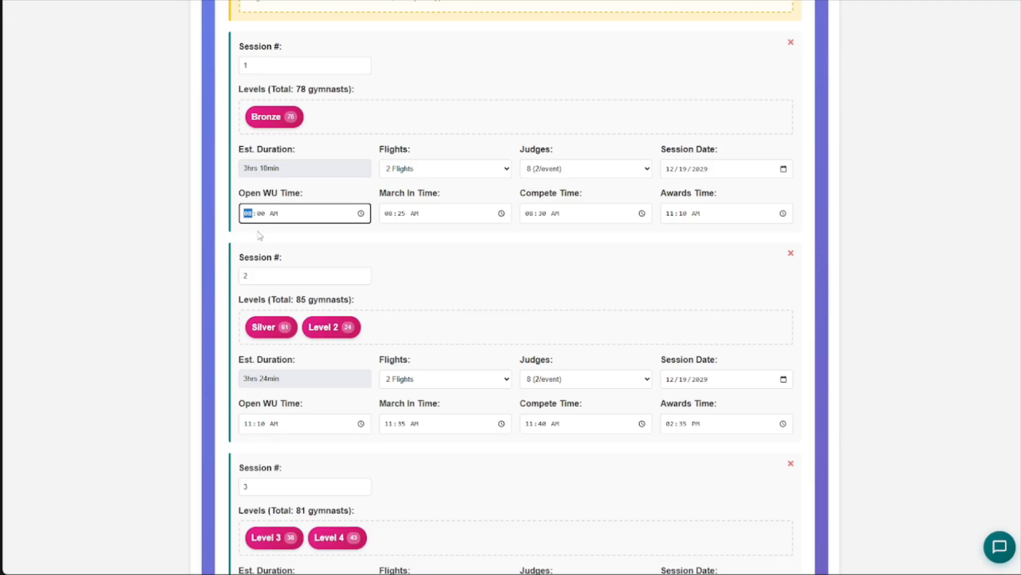
text(9)
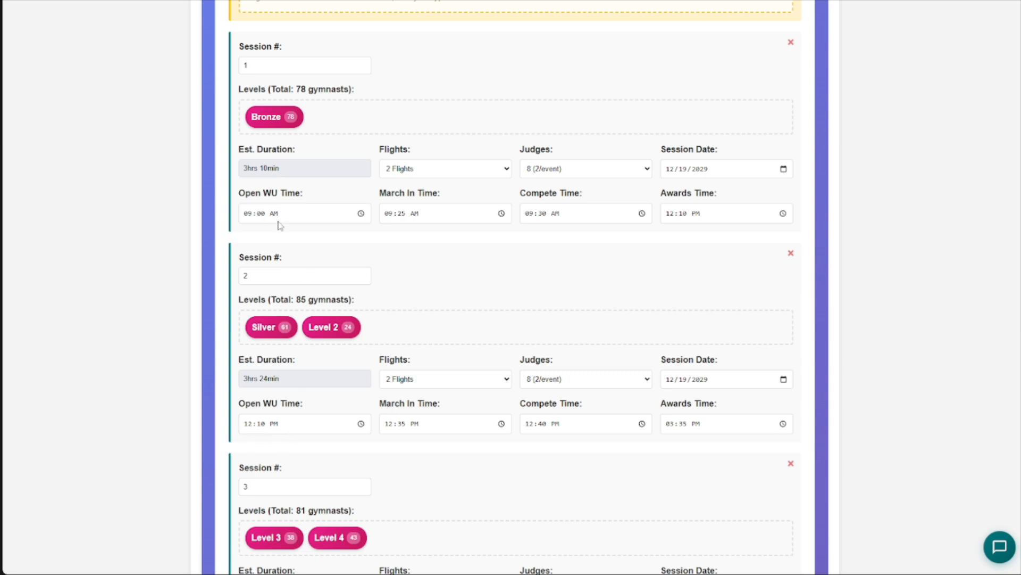
- Set the open warm-up time of recommended session 1 to 8:00 AM
click(248, 216)
text(8)
click(300, 237)
- Review the recommended sessions through session 8 and check the last session's estimated duration
scroll(493, 262, down, 1)
scroll(492, 262, up, 1)
scroll(493, 266, up, 1)
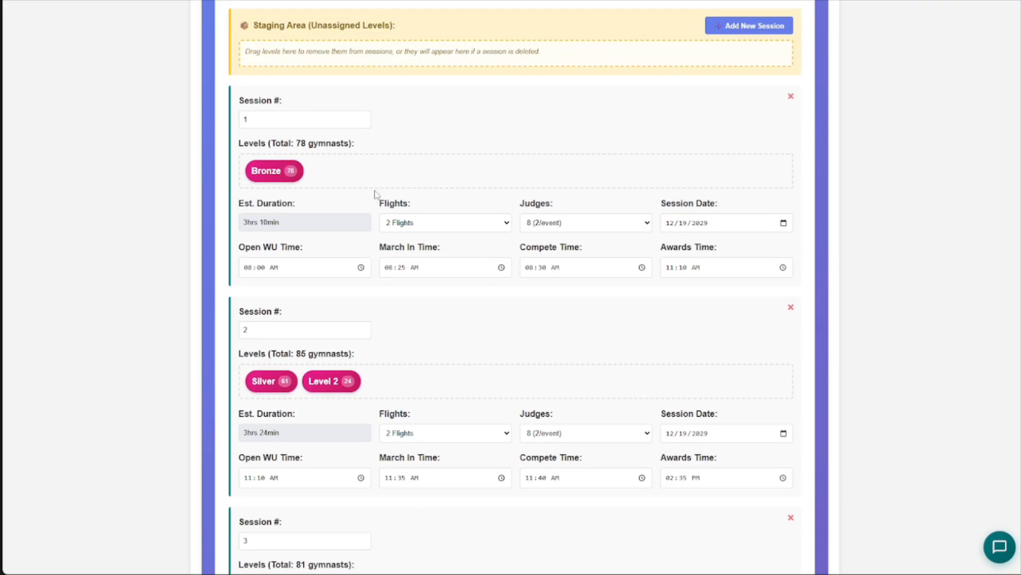
scroll(495, 336, down, 1)
scroll(511, 319, up, 1)
scroll(467, 287, down, 1)
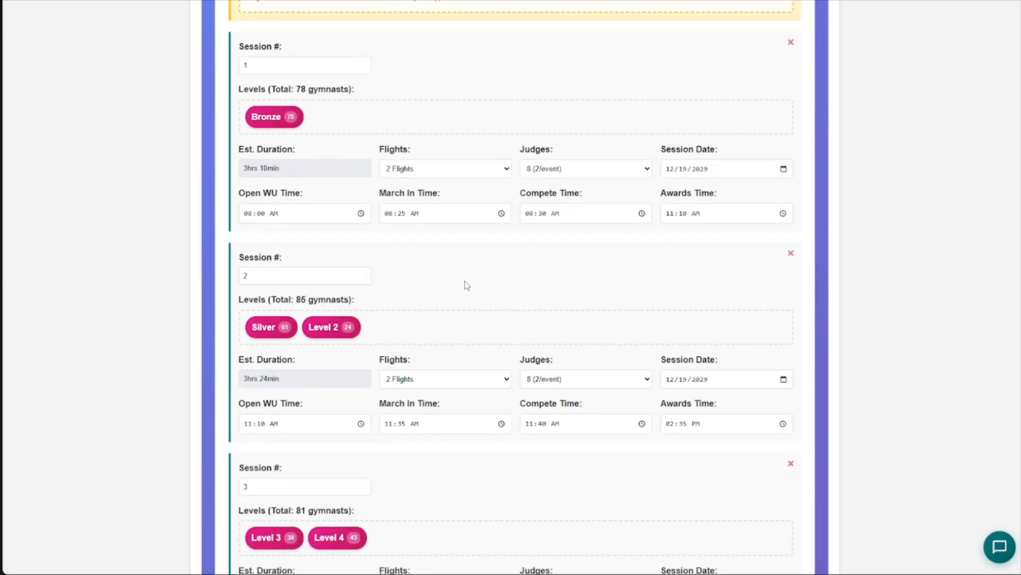
scroll(461, 277, up, 2)
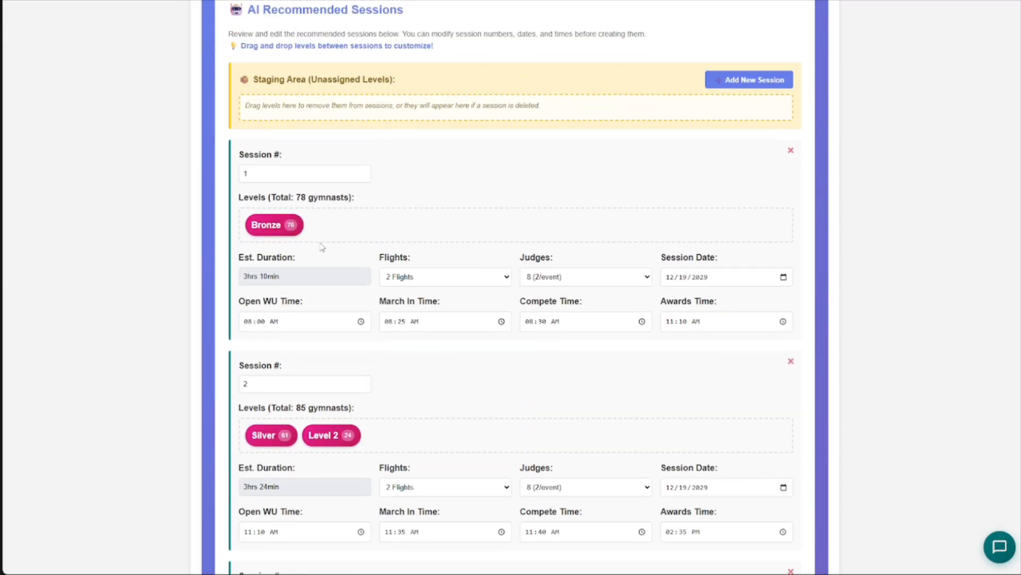
scroll(367, 303, down, 20)
scroll(401, 293, down, 4)
scroll(288, 387, down, 4)
scroll(372, 367, up, 3)
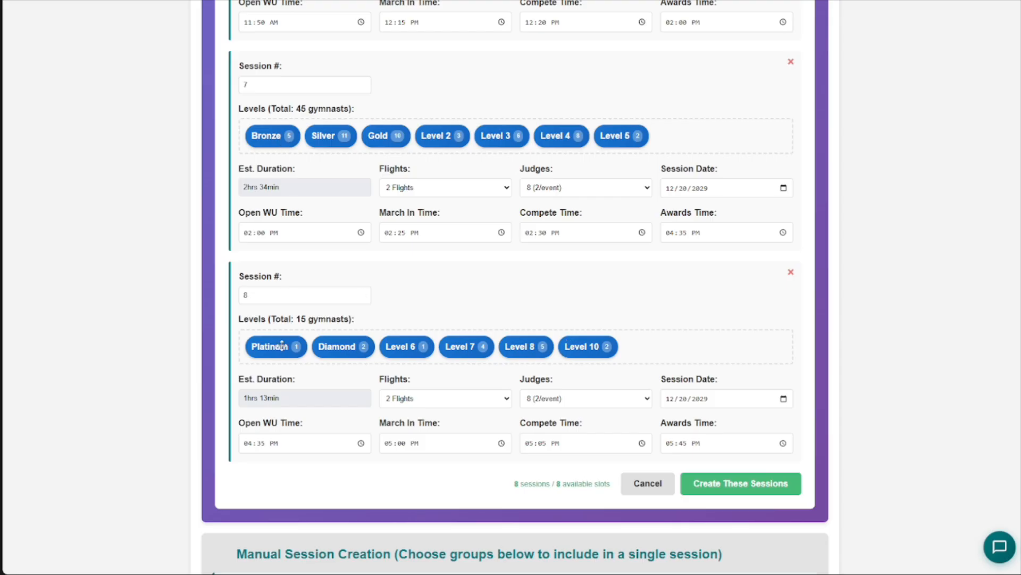
drag(280, 398, 247, 396)
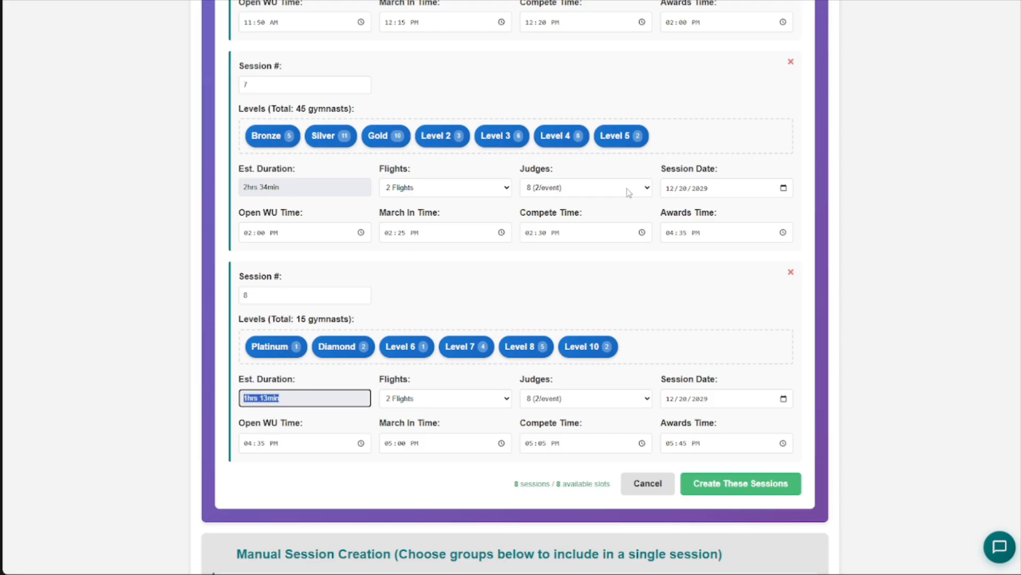
- Try the men's Level 5 and Level 4 groups in session 8, move both back to session 7, and check session 8's estimated duration
drag(623, 136, 266, 355)
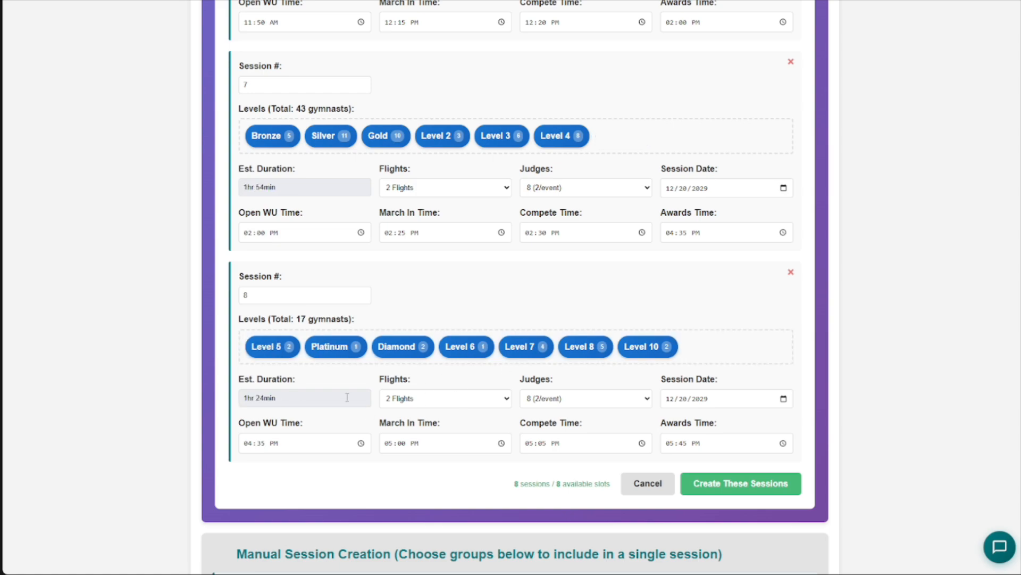
drag(563, 135, 325, 326)
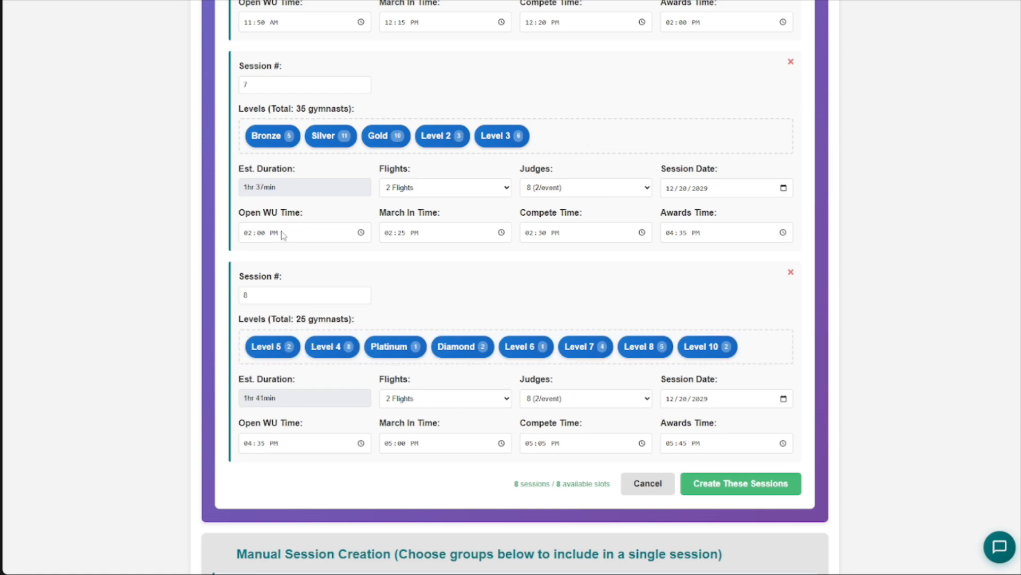
drag(270, 351, 583, 137)
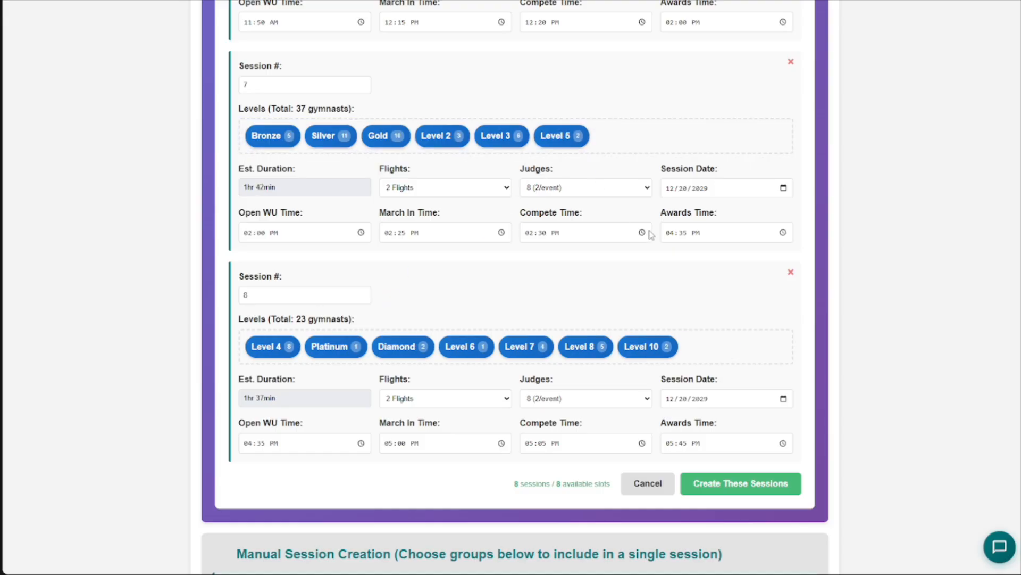
drag(270, 345, 638, 152)
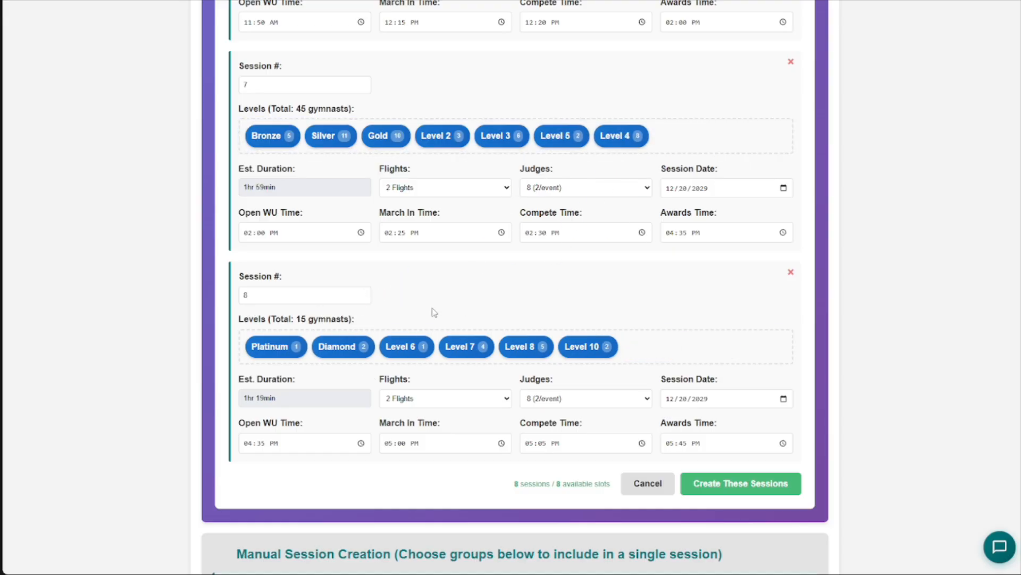
triple_click(298, 400)
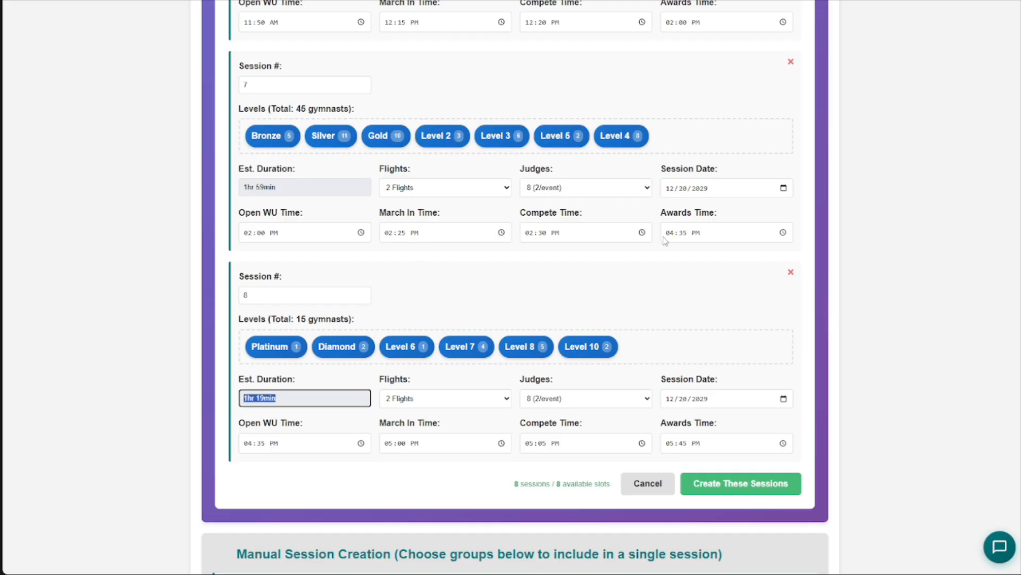
- Try the men's Gold group in session 8, return it to session 7, move Silver to session 8, and review the recommended sessions
drag(384, 136, 341, 345)
drag(335, 135, 540, 193)
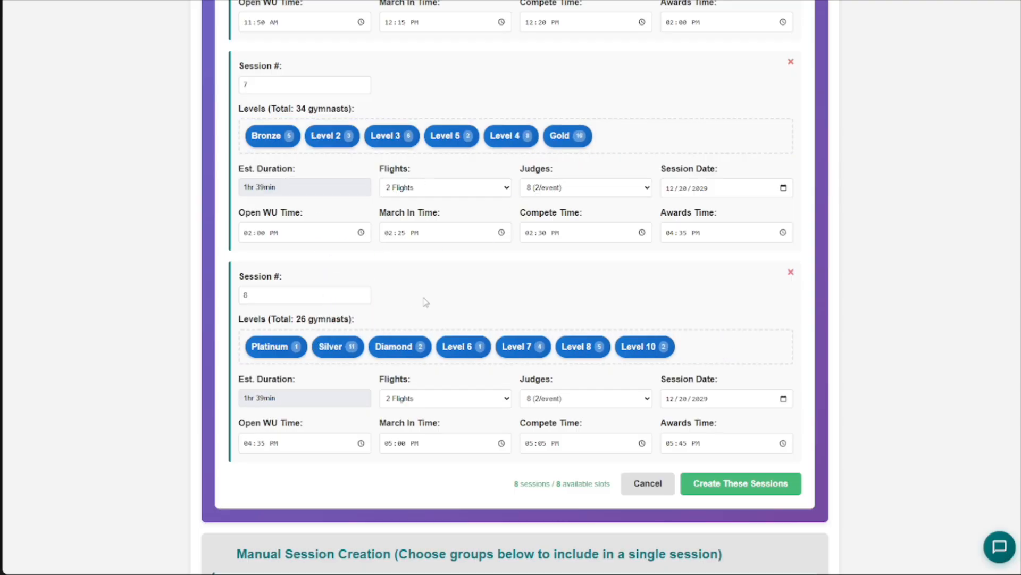
scroll(415, 311, up, 2)
scroll(510, 312, up, 1)
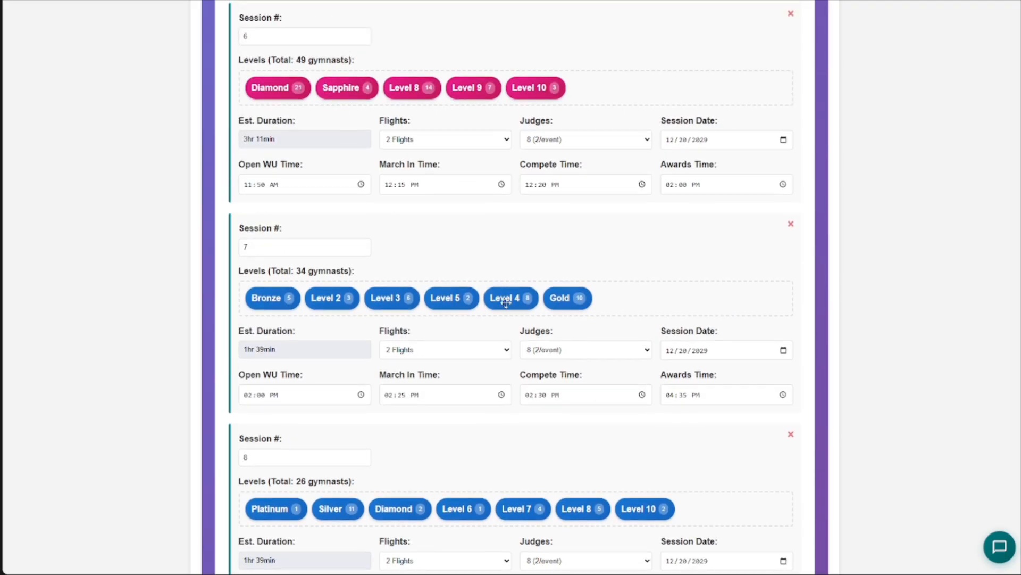
scroll(517, 362, up, 20)
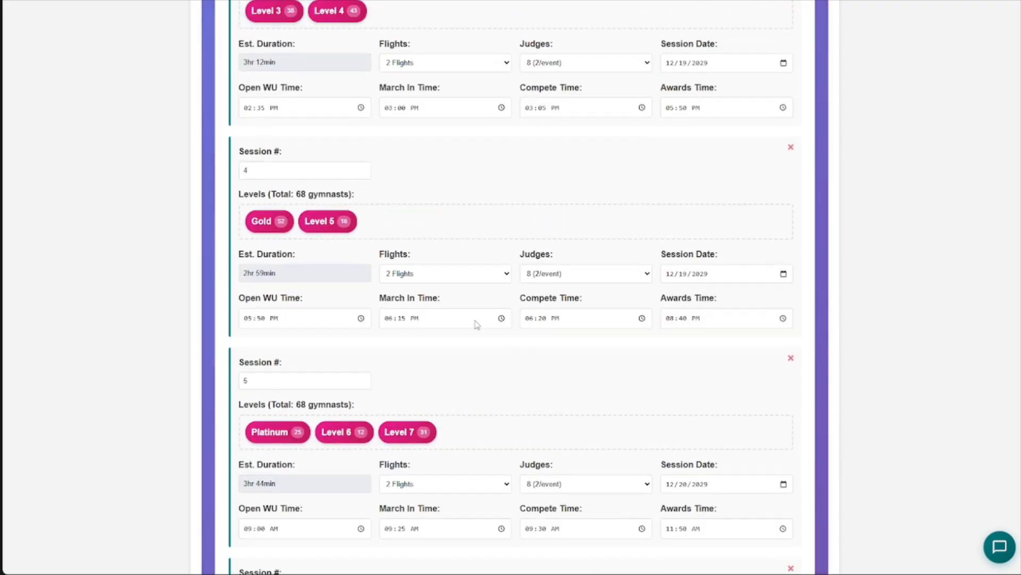
scroll(511, 294, up, 1)
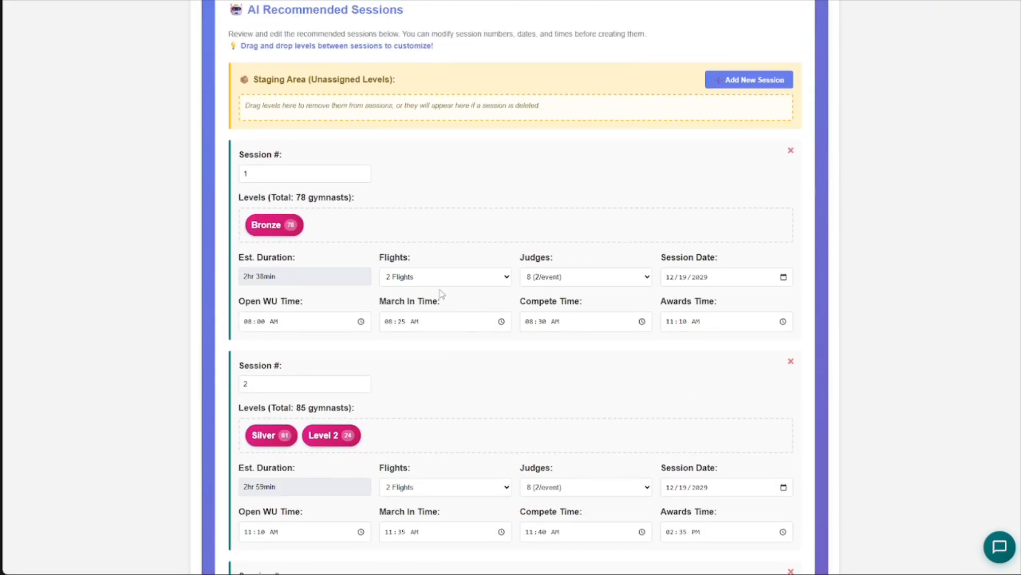
scroll(654, 296, down, 20)
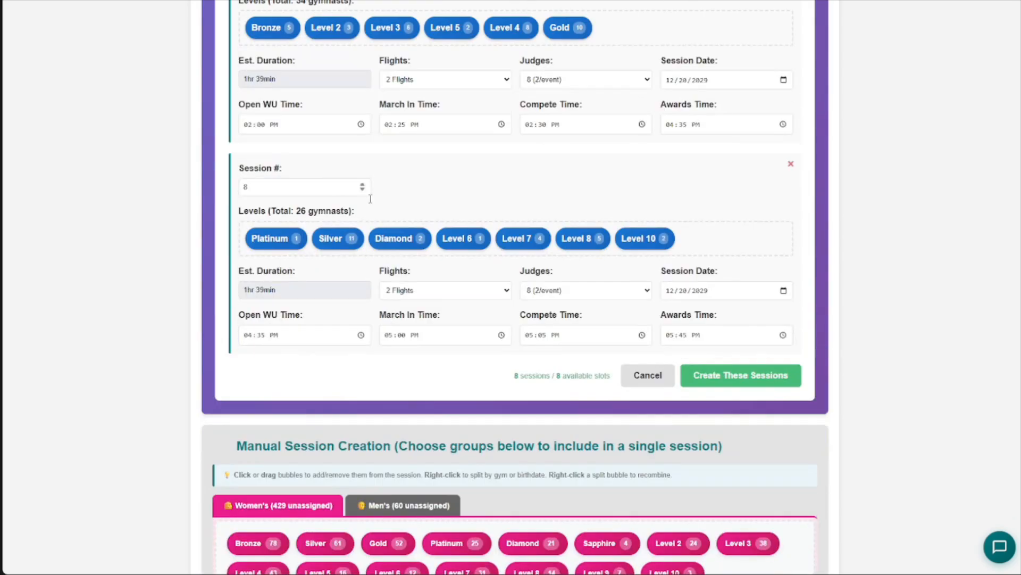
- Delete recommended session 8 to send its men's levels to the staging area
click(791, 165)
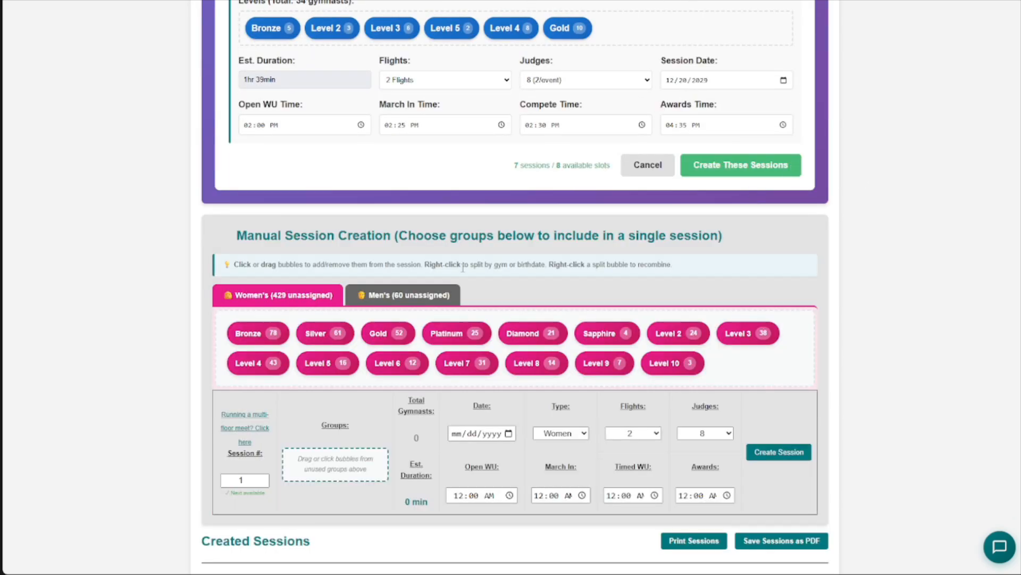
scroll(511, 239, up, 14)
scroll(532, 252, up, 15)
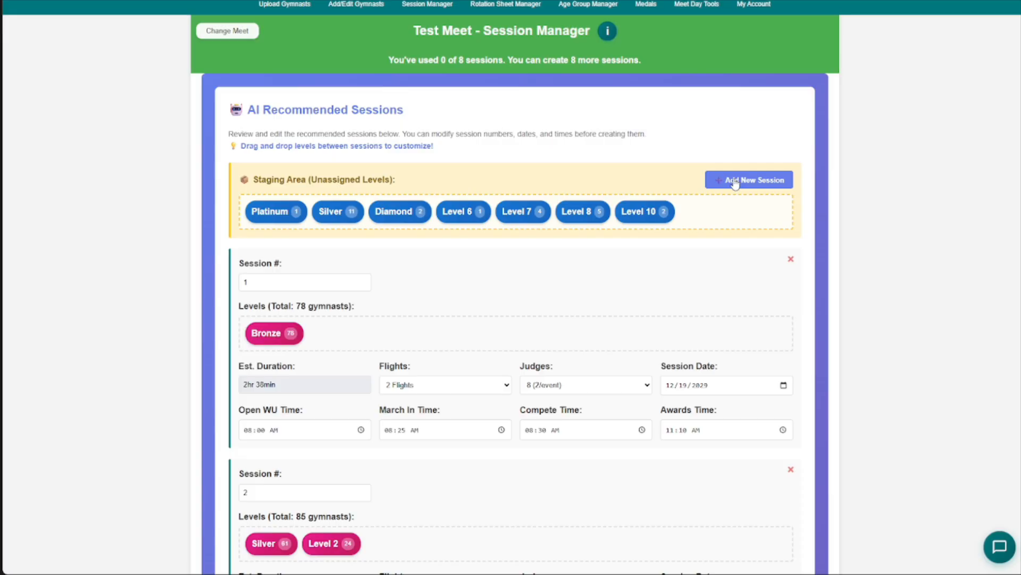
- Add a new empty session 8 to the recommendations, and delete it again
scroll(592, 127, down, 20)
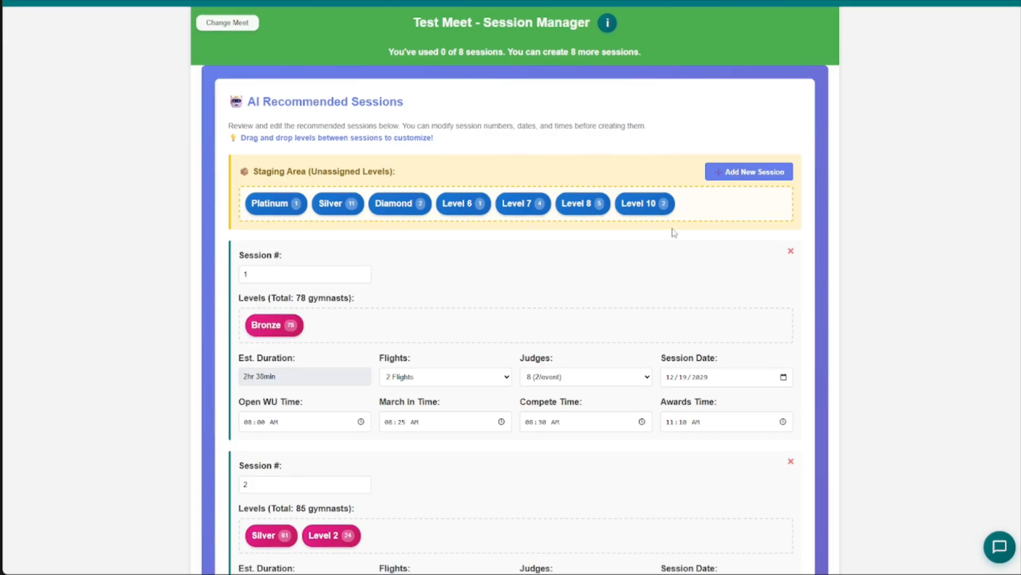
scroll(678, 317, down, 1)
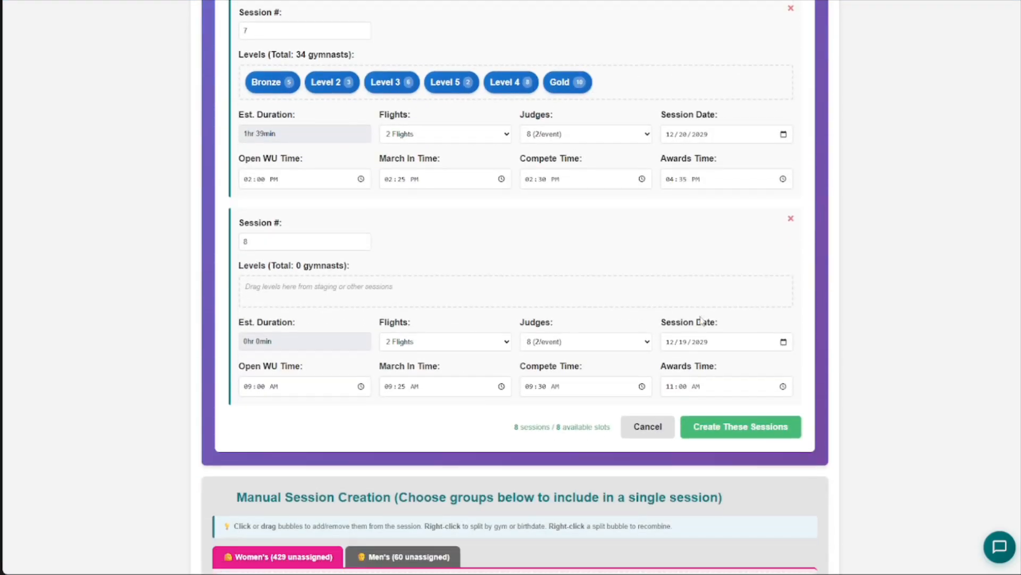
click(791, 219)
- Assign the men's Platinum, Silver and Diamond groups from the staging area to recommended session 7
scroll(416, 149, up, 20)
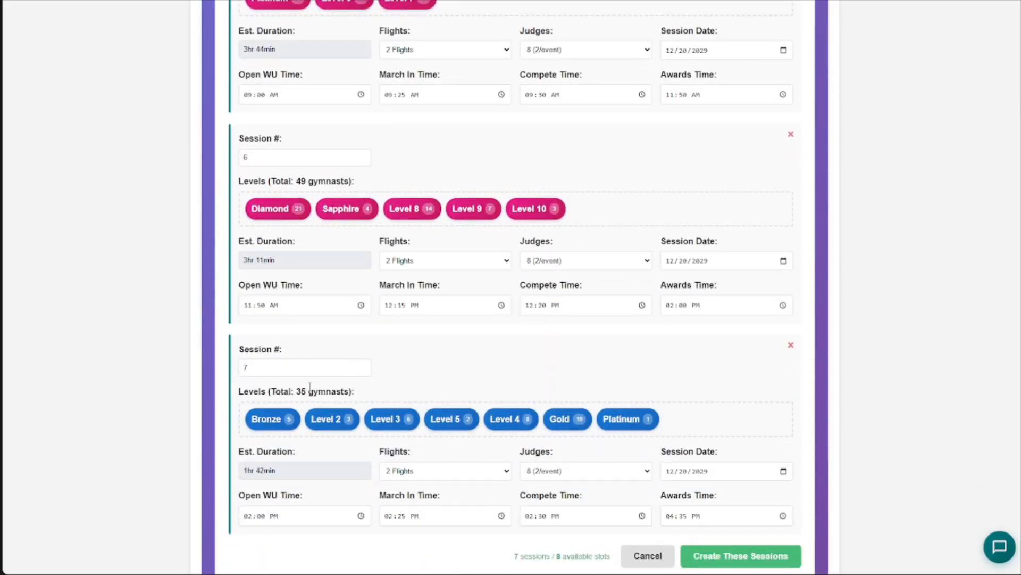
scroll(475, 473, down, 2)
scroll(585, 399, up, 20)
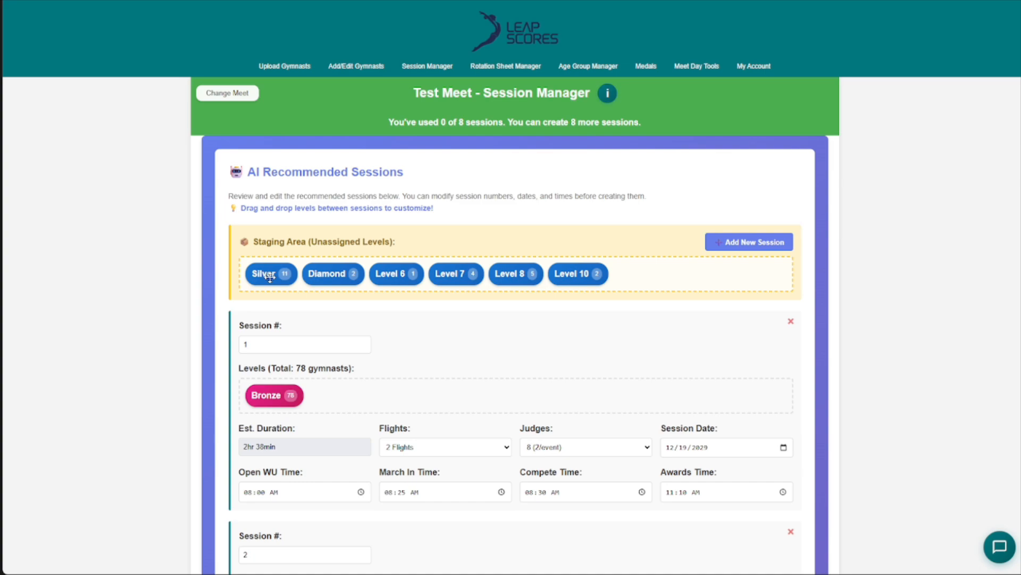
drag(591, 525, 445, 395)
drag(465, 565, 619, 452)
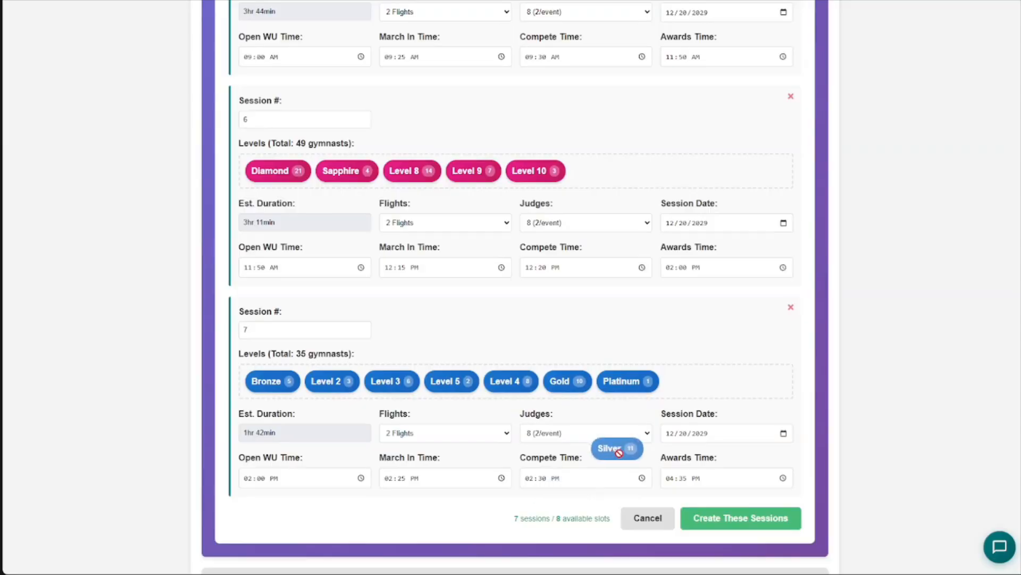
scroll(648, 341, up, 15)
drag(274, 272, 618, 564)
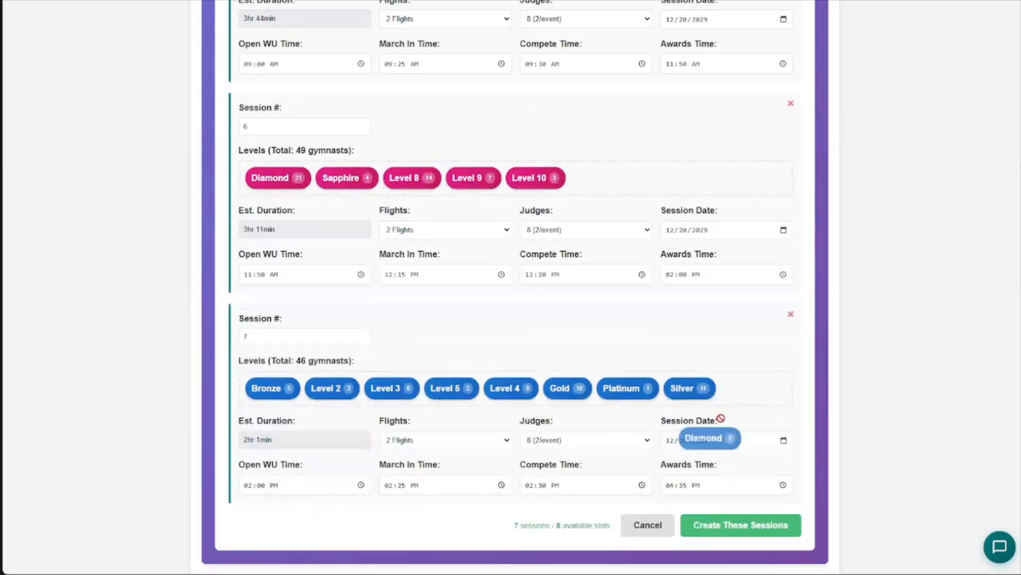
- Assign the remaining staged men's groups, Level 6, Level 7, Level 8 and Level 10, to recommended session 7
scroll(746, 391, up, 20)
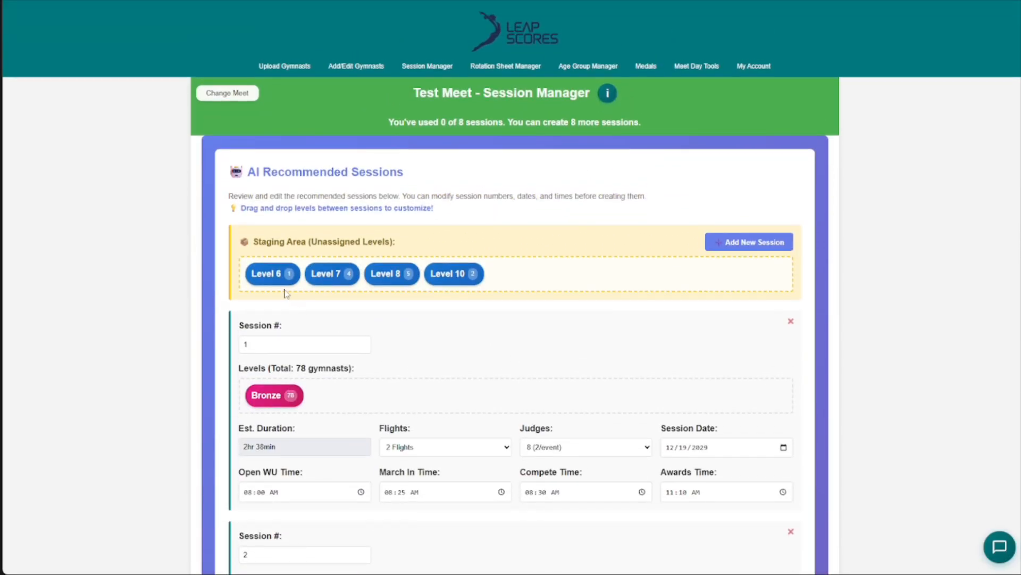
drag(622, 557, 749, 303)
scroll(614, 355, up, 8)
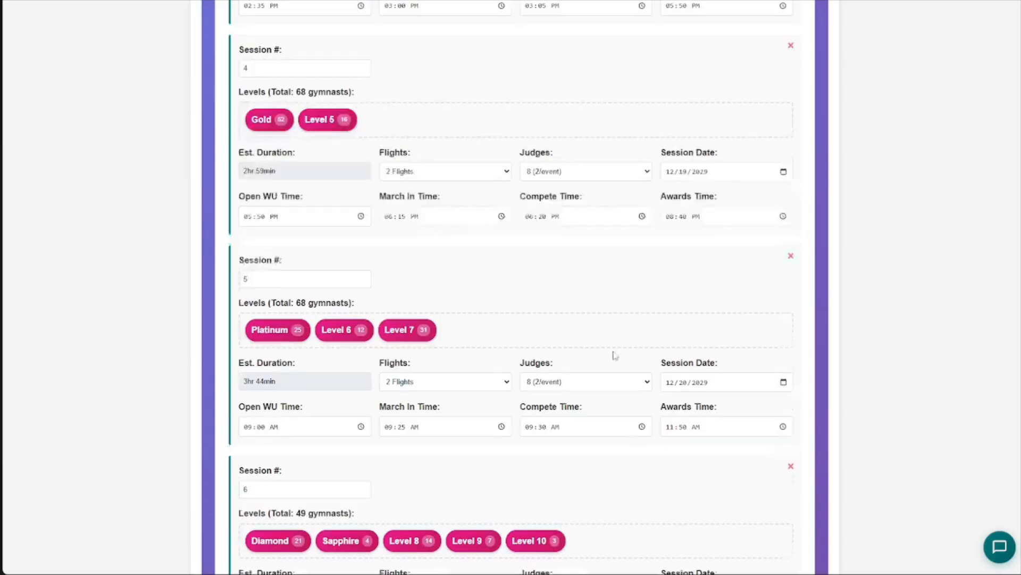
scroll(265, 260, up, 4)
drag(466, 470, 557, 570)
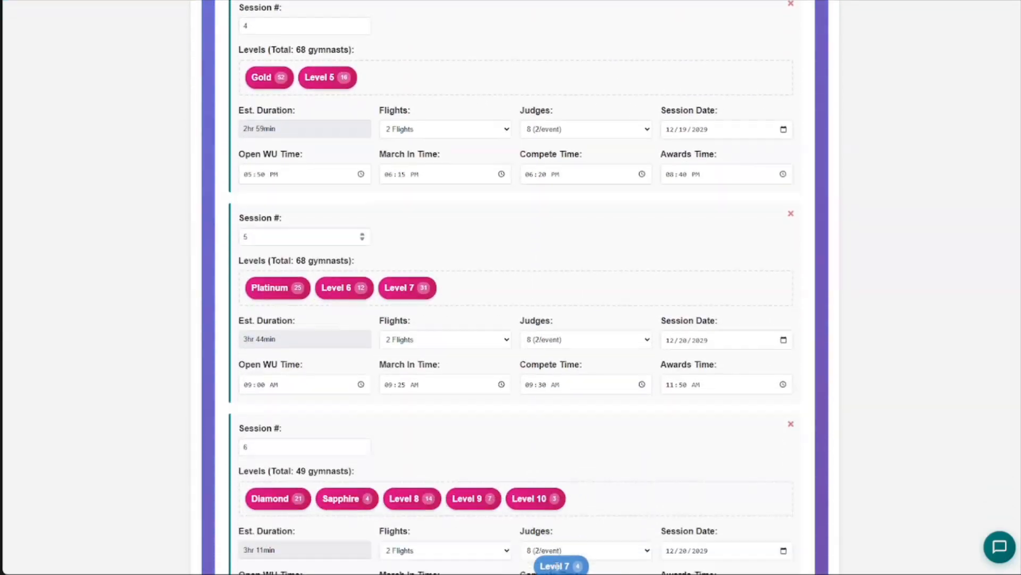
scroll(446, 450, up, 20)
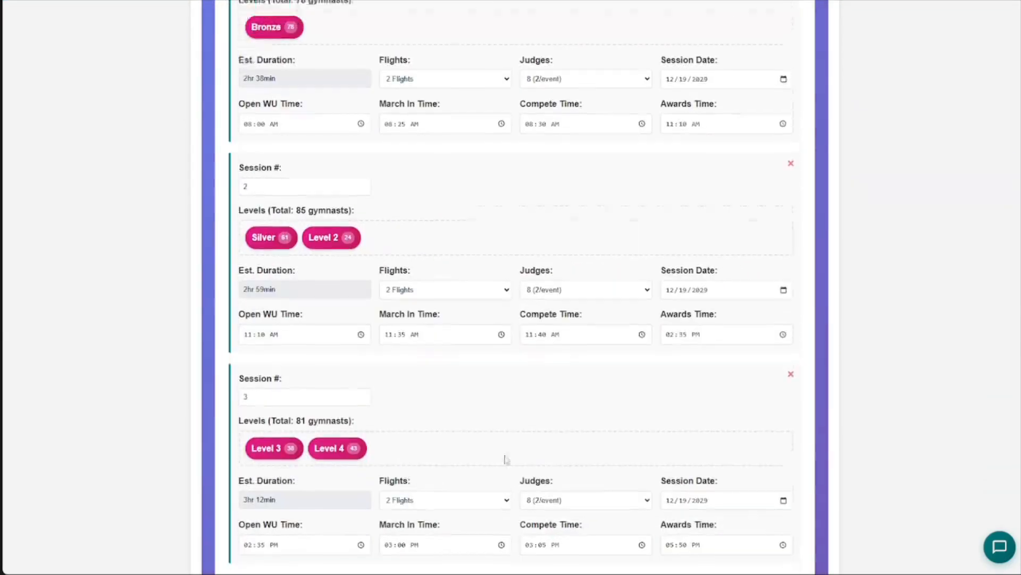
drag(519, 567, 420, 301)
scroll(452, 330, up, 20)
drag(291, 170, 529, 456)
scroll(550, 463, down, 2)
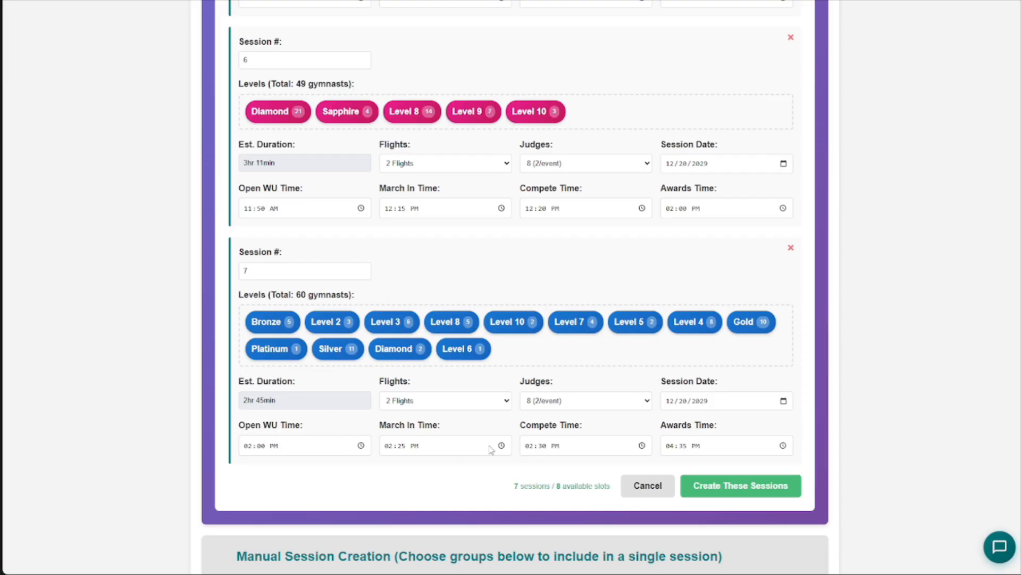
- Set the awards time of recommended session 7 to 4:45 PM, and create the recommended sessions
scroll(478, 446, down, 1)
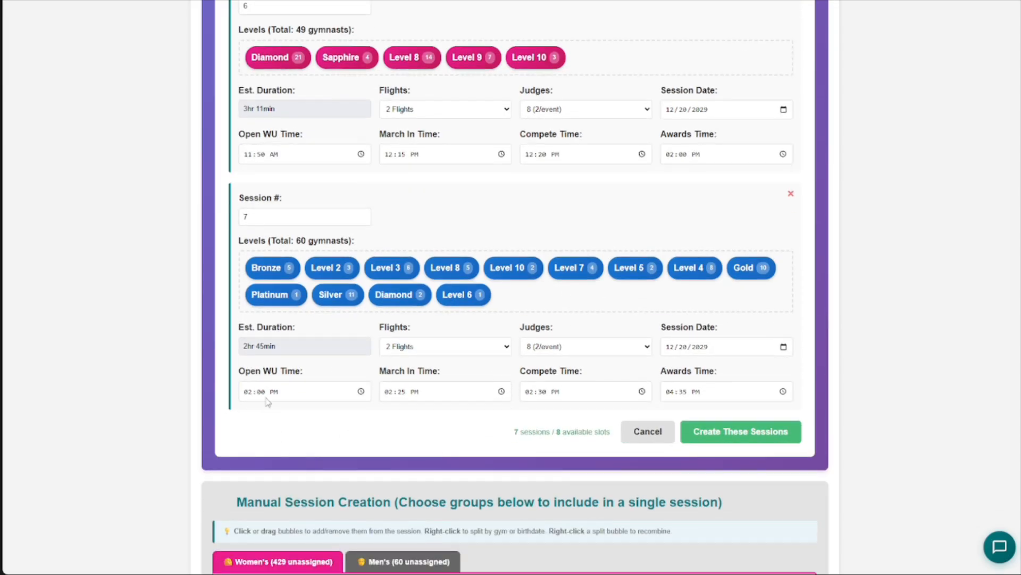
click(691, 397)
text(45)
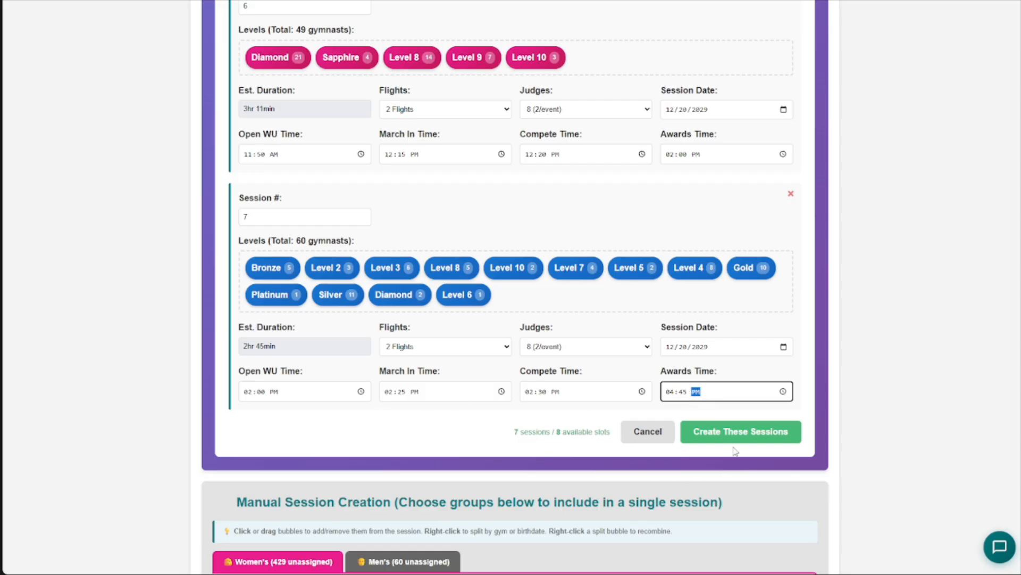
click(753, 431)
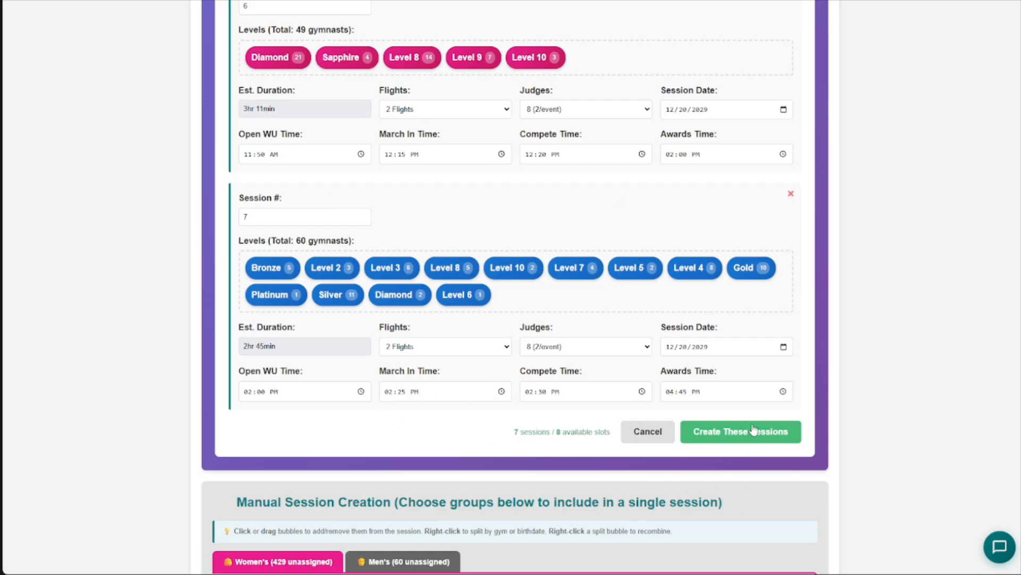
- Review the created sessions 1 through 7, checking their groups, durations and times, and check the unassigned groups and session usage
scroll(774, 287, down, 8)
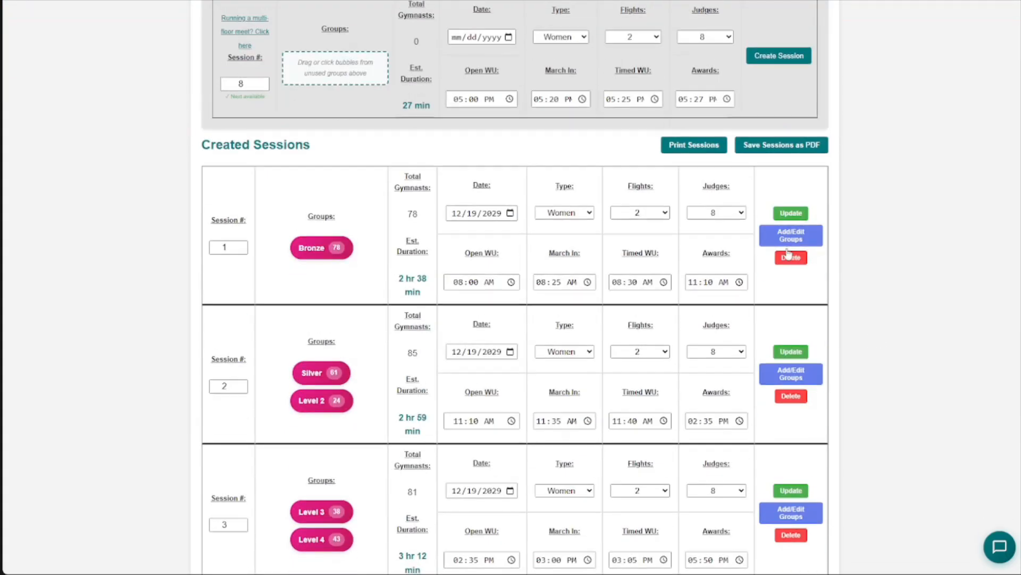
scroll(779, 230, up, 3)
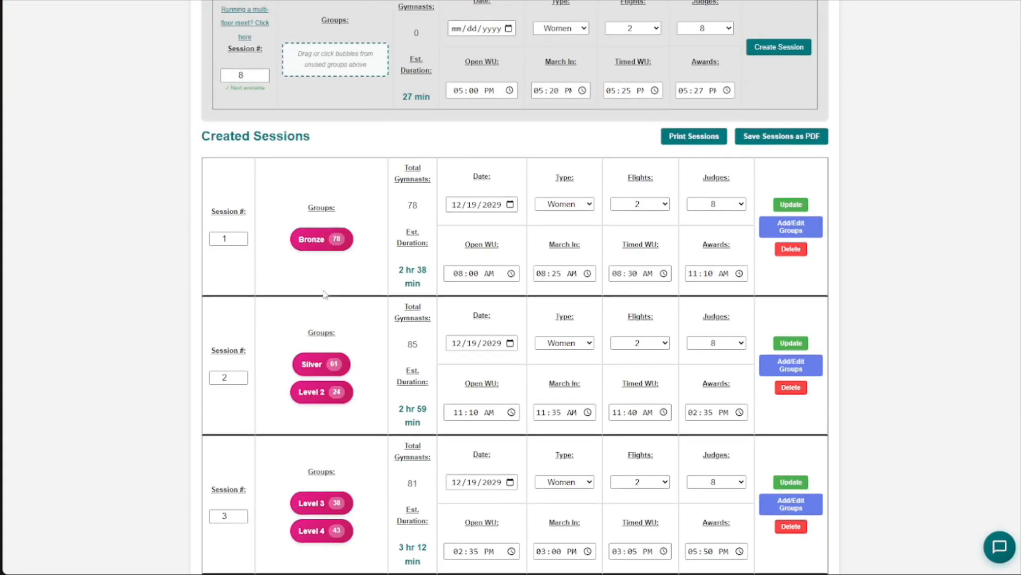
scroll(346, 242, down, 2)
scroll(351, 302, down, 2)
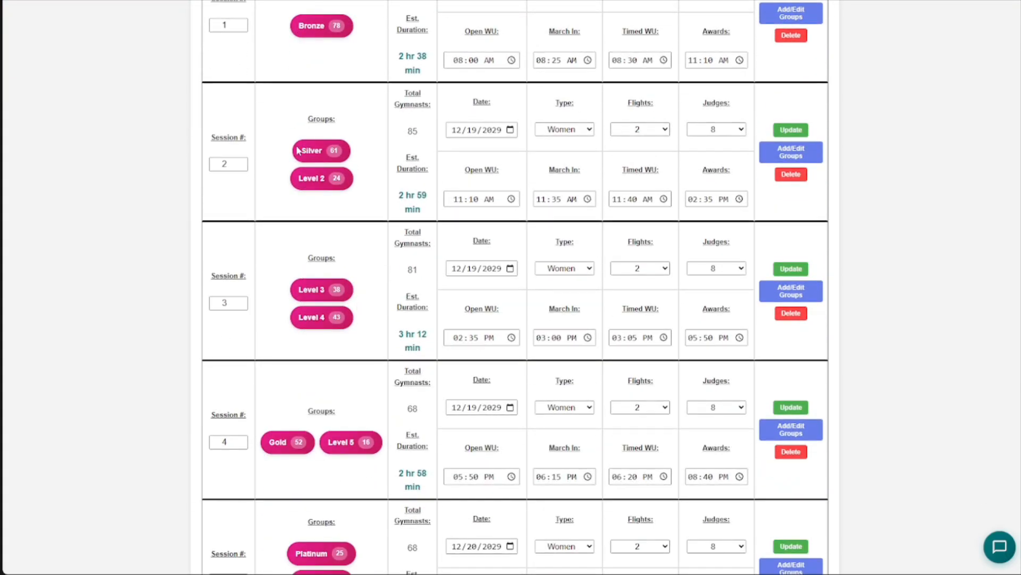
scroll(350, 226, down, 1)
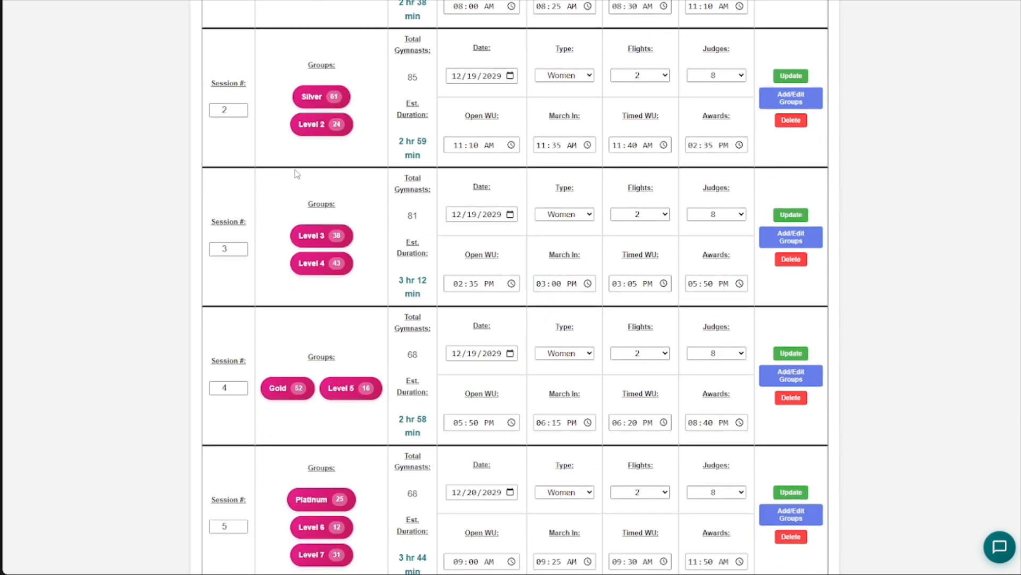
scroll(330, 218, down, 1)
scroll(342, 235, down, 3)
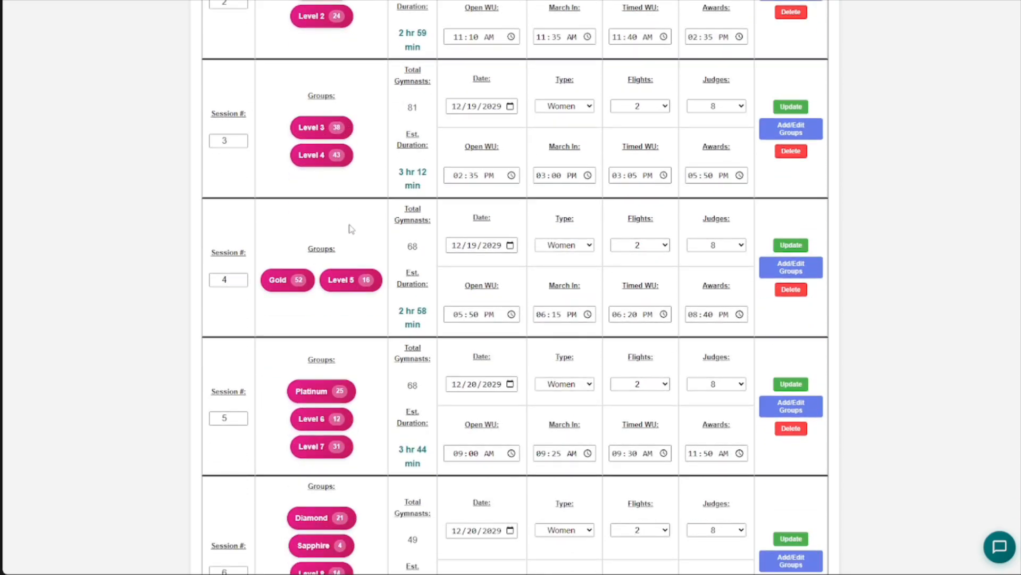
scroll(330, 192, down, 7)
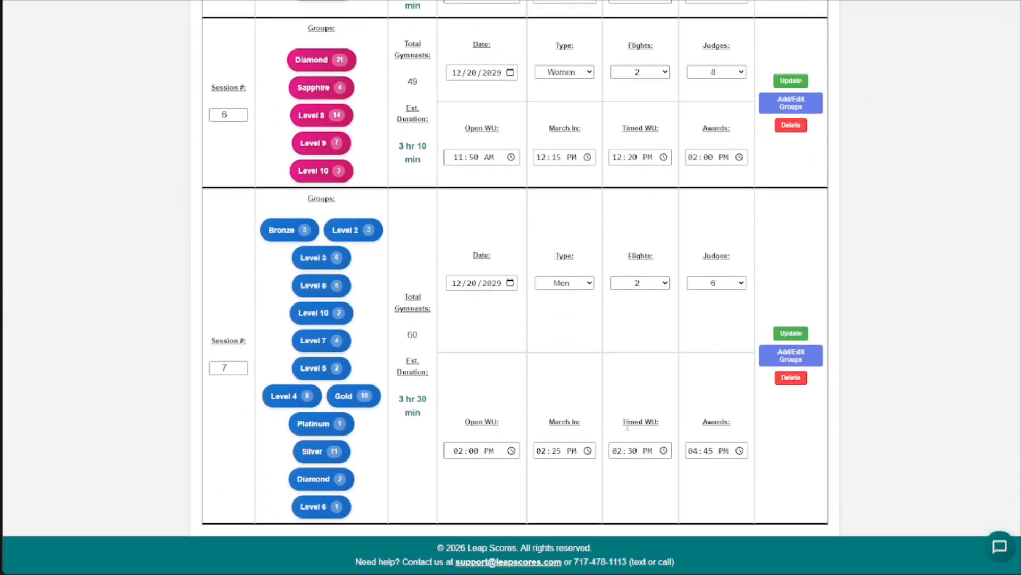
scroll(782, 515, up, 3)
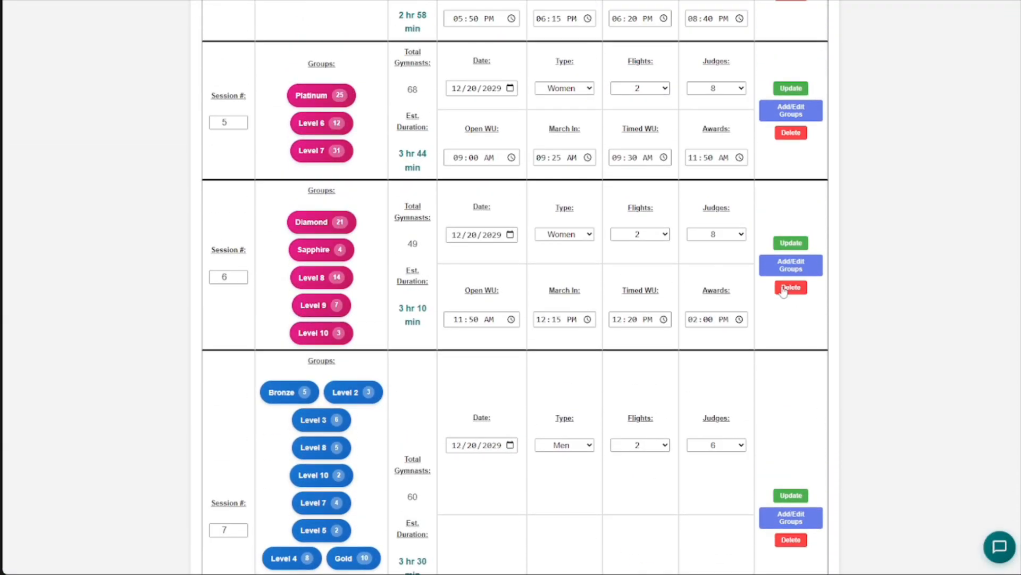
scroll(655, 432, up, 13)
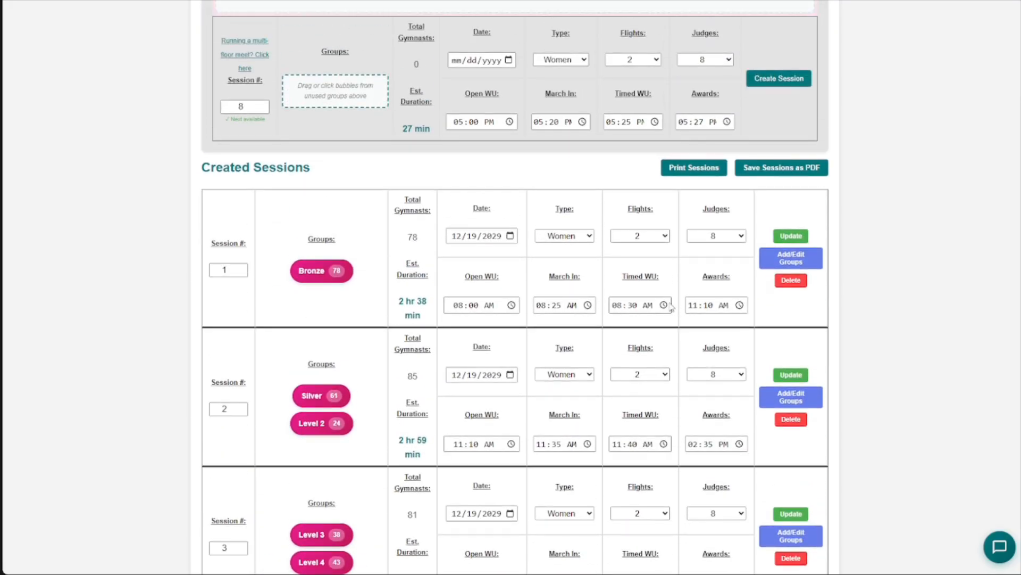
scroll(592, 266, up, 5)
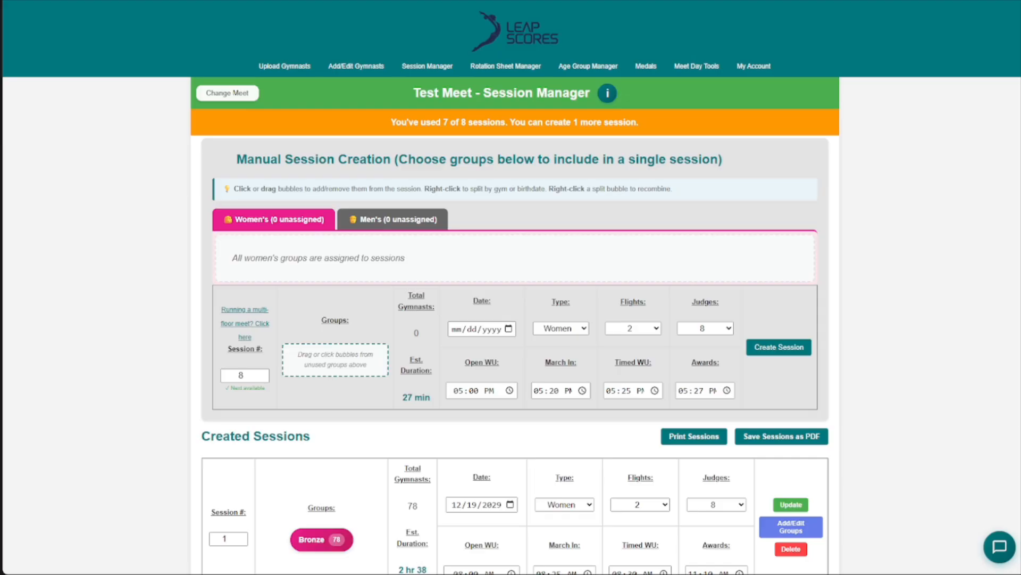
scroll(251, 389, down, 20)
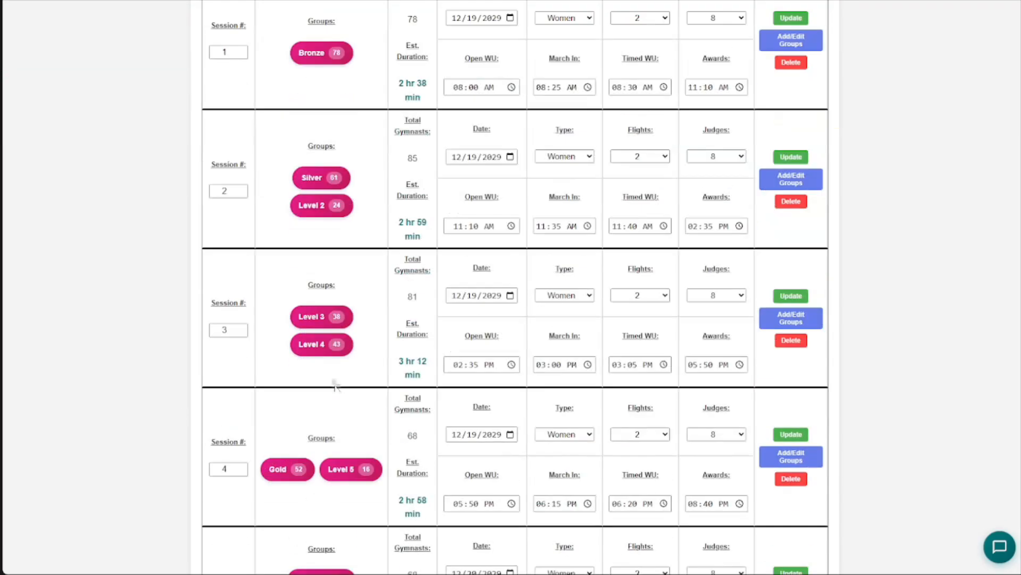